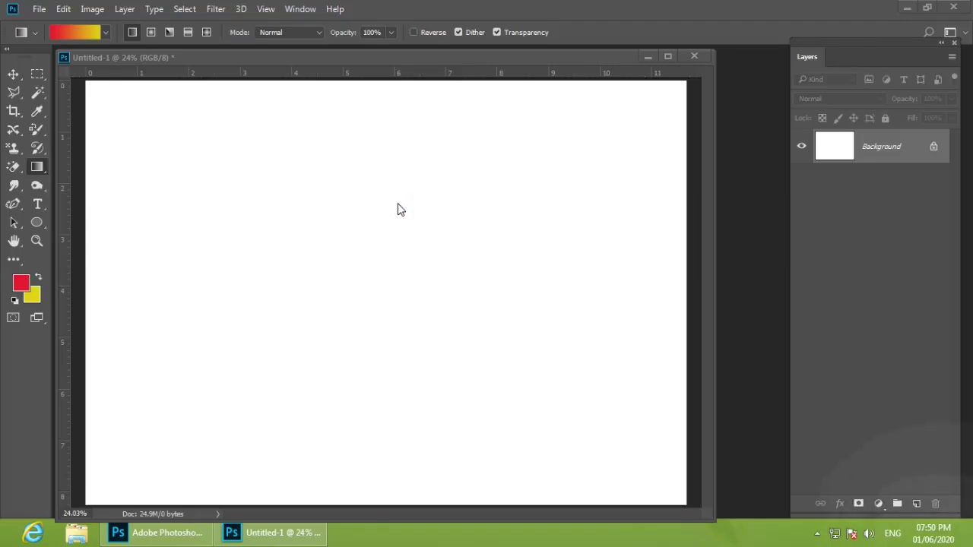
- Select the Gradient Tool from the Paint Bucket/Gradient flyout in the toolbar
left_click(37, 167)
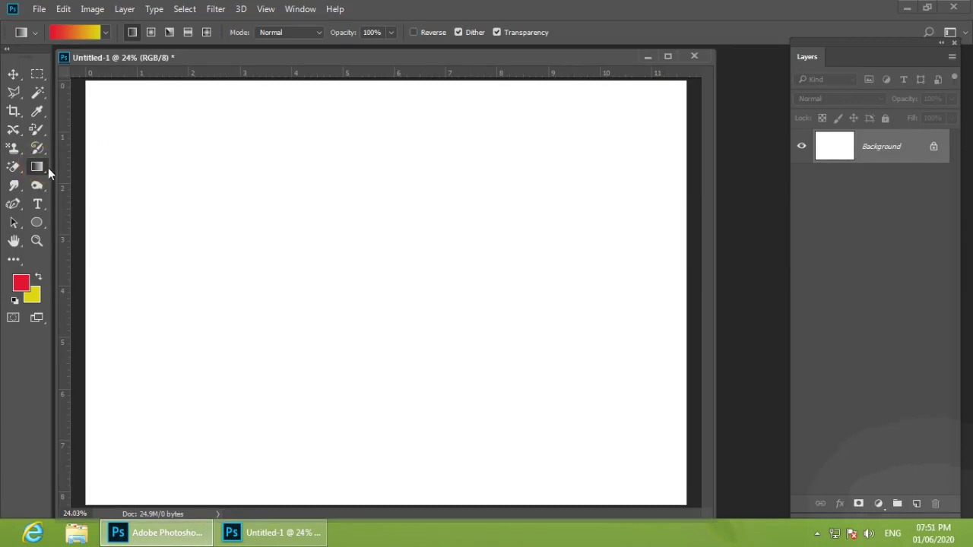
right_click(48, 168)
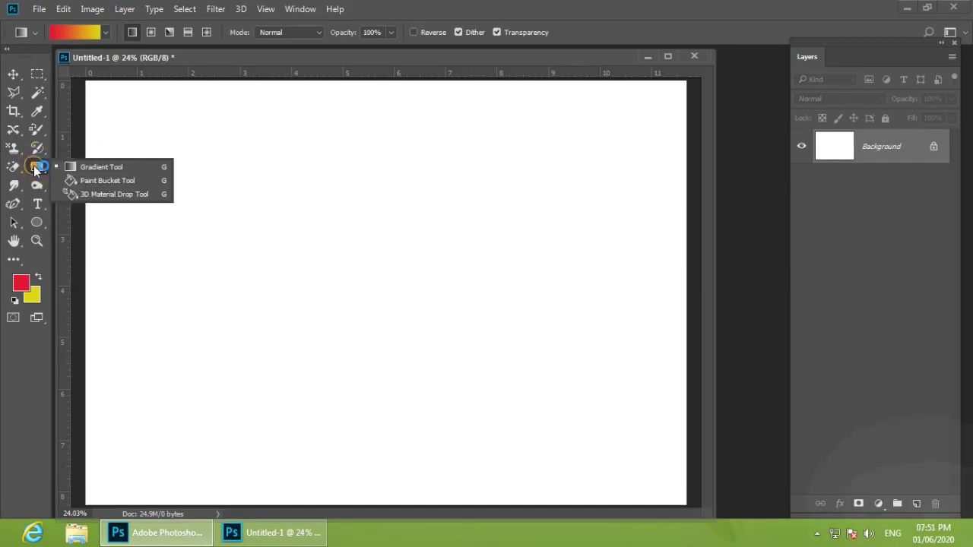
left_click(96, 166)
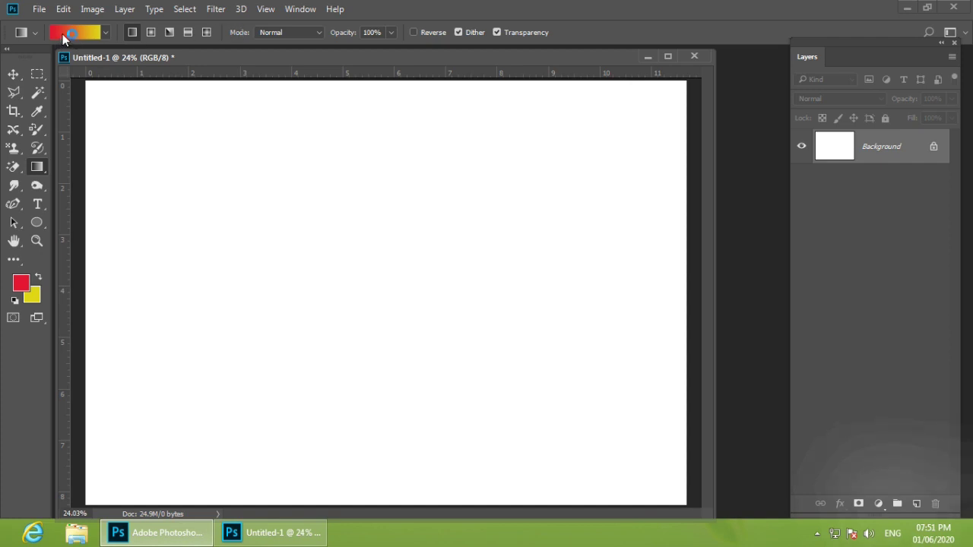
left_click(106, 33)
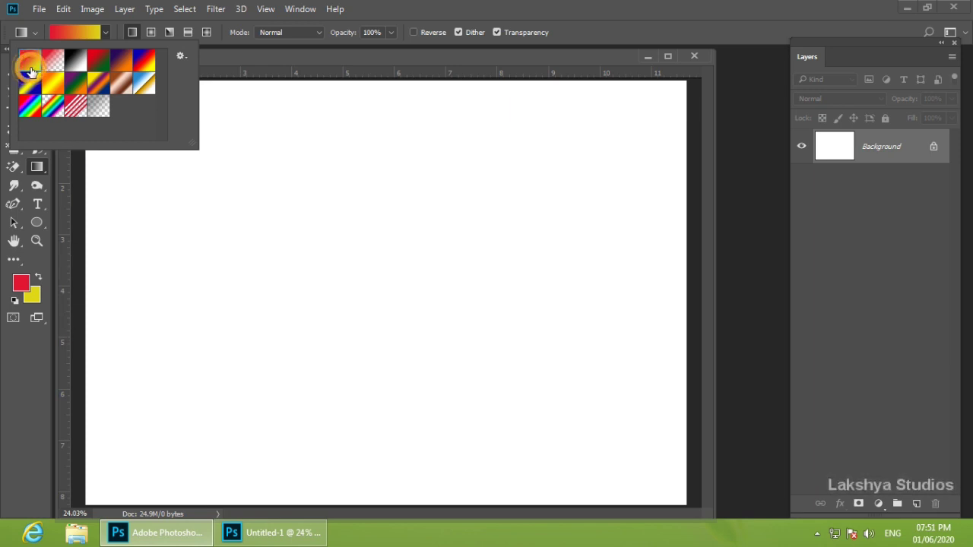
left_click(212, 57)
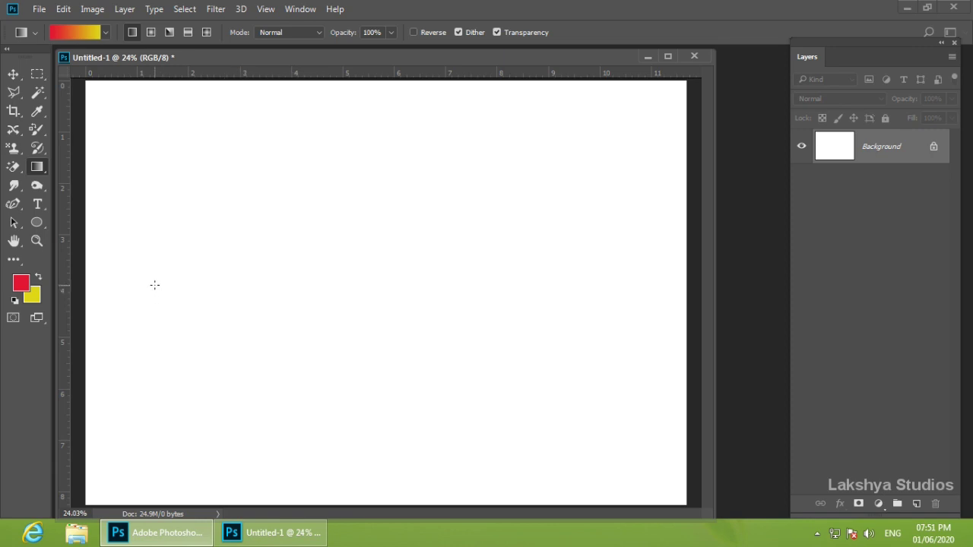
- Draw red-to-yellow linear gradients horizontally, diagonally, vertically and reversed across the canvas
left_click_drag(154, 285, 587, 285)
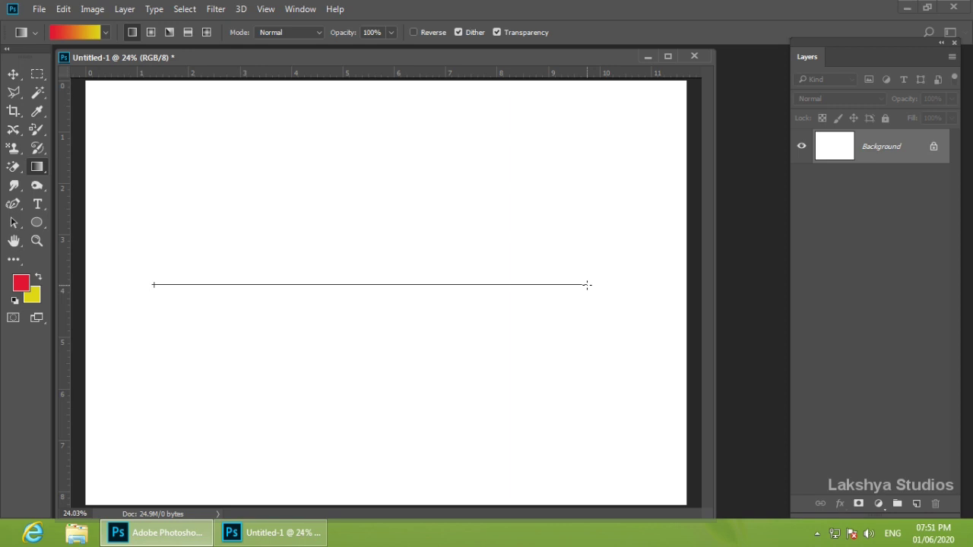
left_click_drag(587, 285, 586, 285)
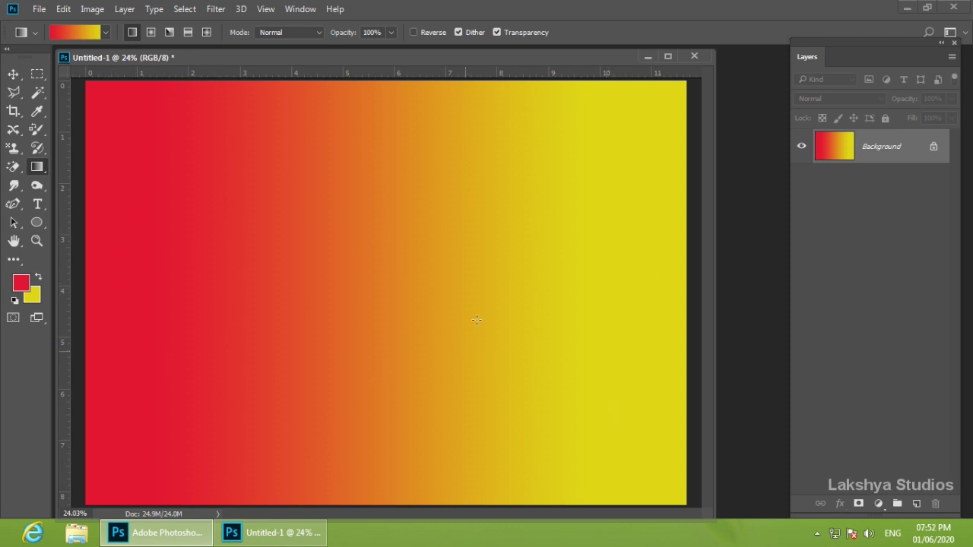
left_click_drag(182, 172, 438, 382)
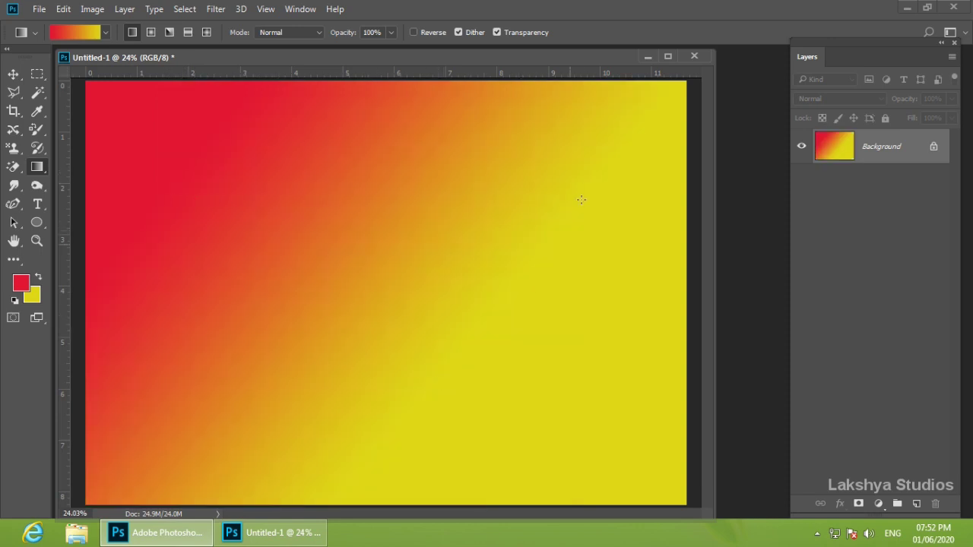
mouse_move(575, 152)
left_mouse_down()
mouse_move(376, 399)
mouse_move(390, 218)
left_mouse_up()
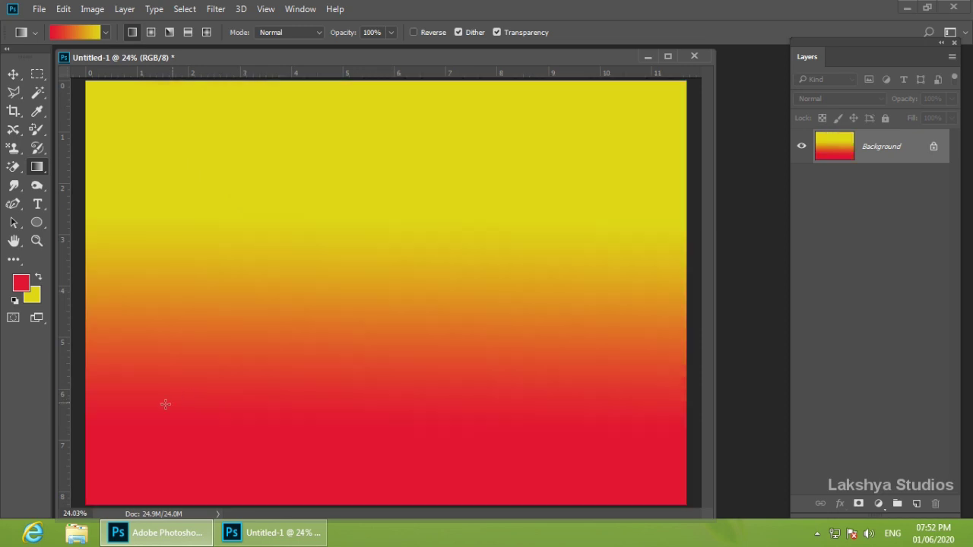
left_click_drag(165, 403, 434, 221)
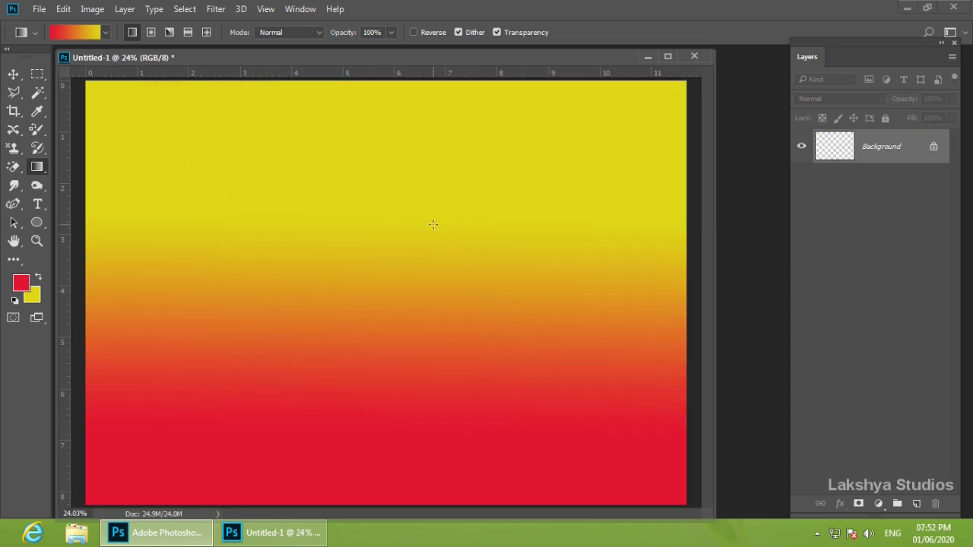
left_click_drag(548, 269, 281, 287)
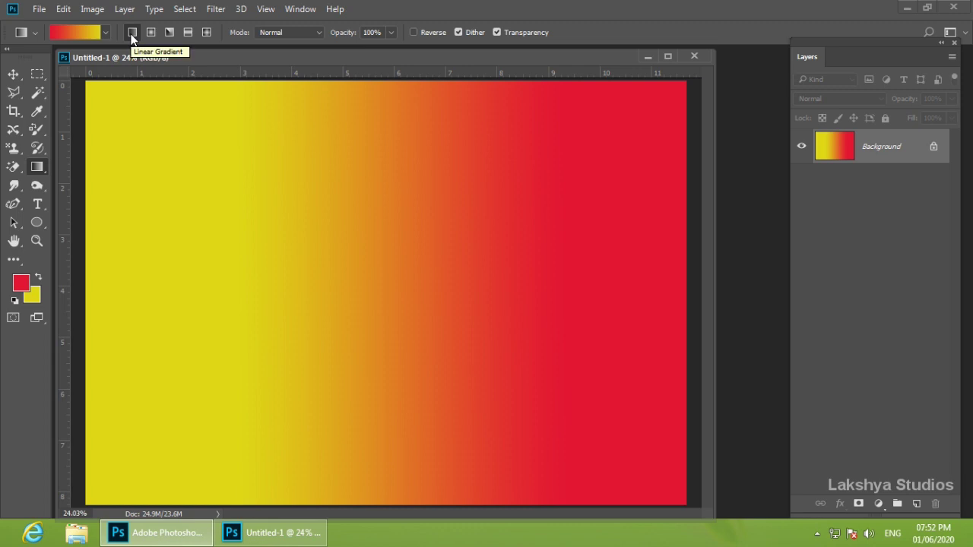
- Redraw left-to-right gradients with varying blend widths, ending with one spanning the whole canvas
mouse_move(175, 295)
left_mouse_down()
mouse_move(449, 281)
mouse_move(555, 291)
left_mouse_up()
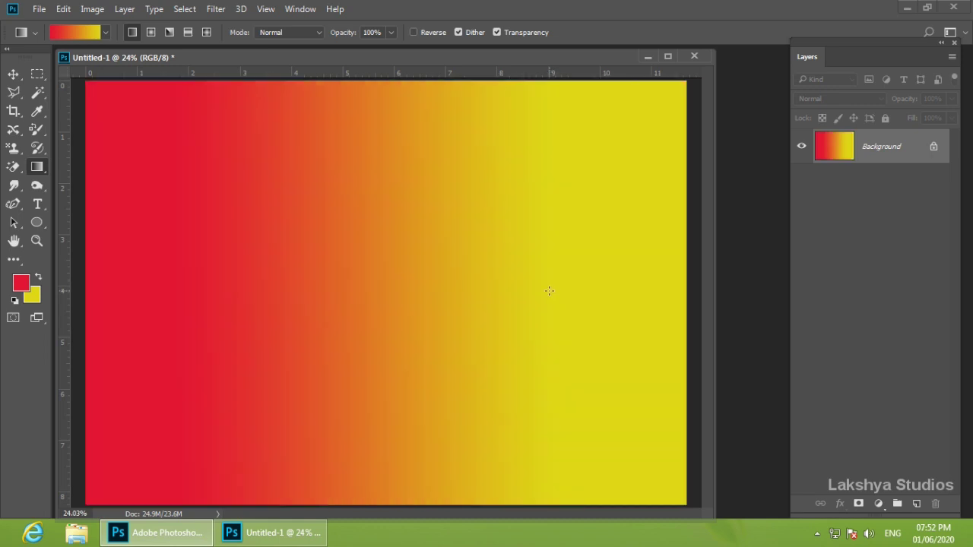
left_click_drag(467, 232, 256, 293)
left_click_drag(199, 304, 491, 302)
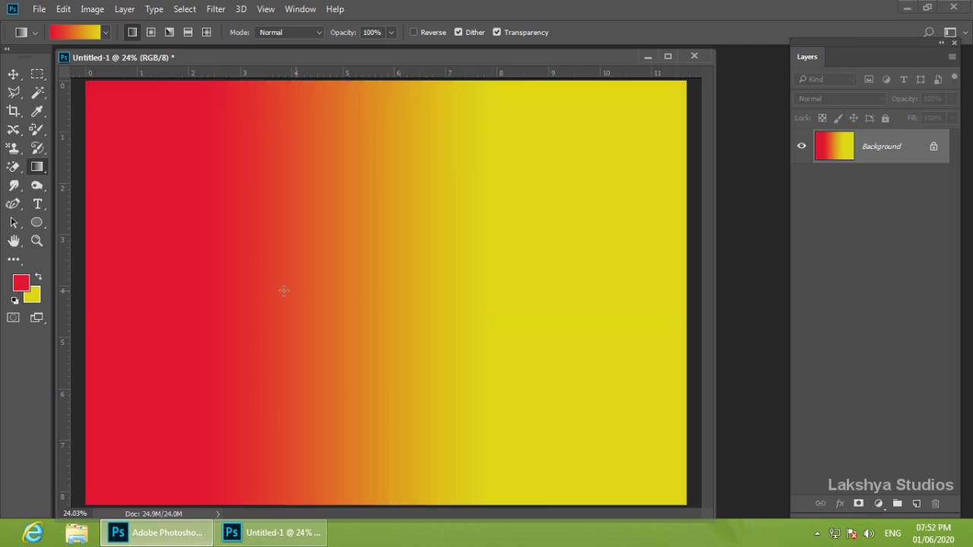
mouse_move(167, 311)
left_mouse_down()
mouse_move(580, 309)
mouse_move(568, 313)
left_mouse_up()
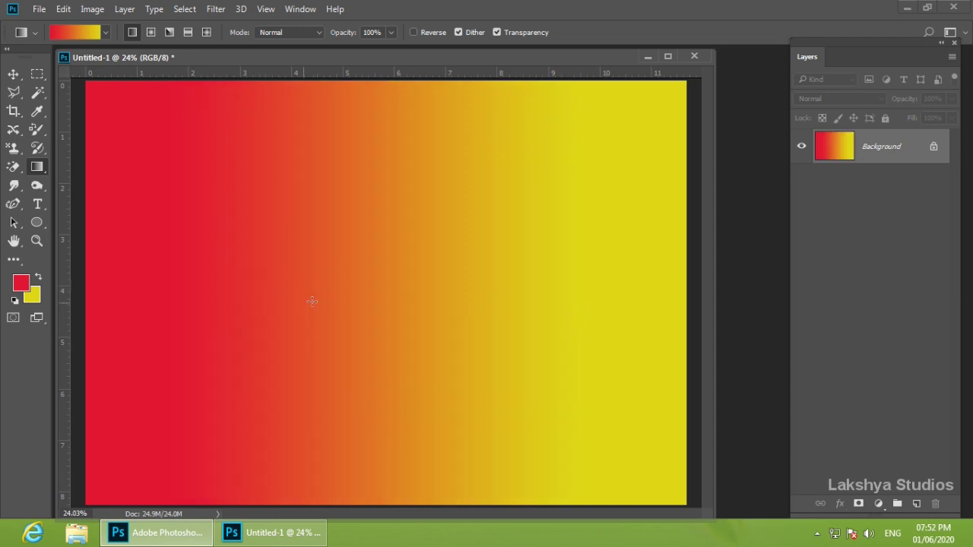
left_click_drag(313, 301, 376, 301)
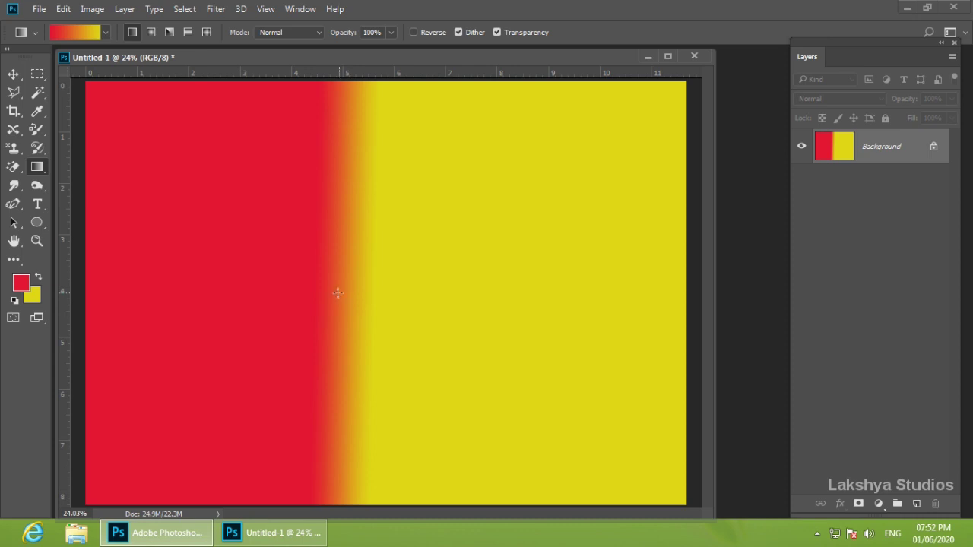
left_click_drag(353, 237, 358, 259)
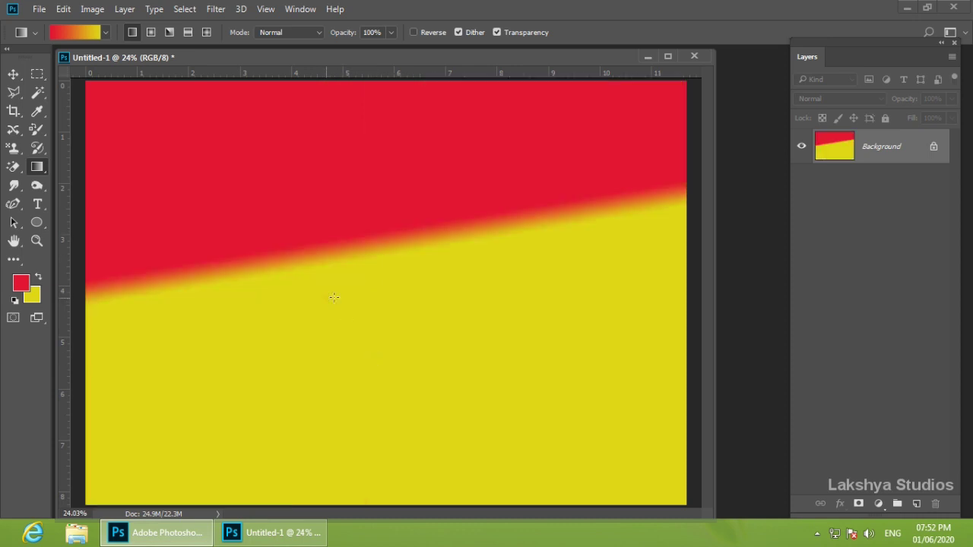
left_click_drag(327, 302, 348, 304)
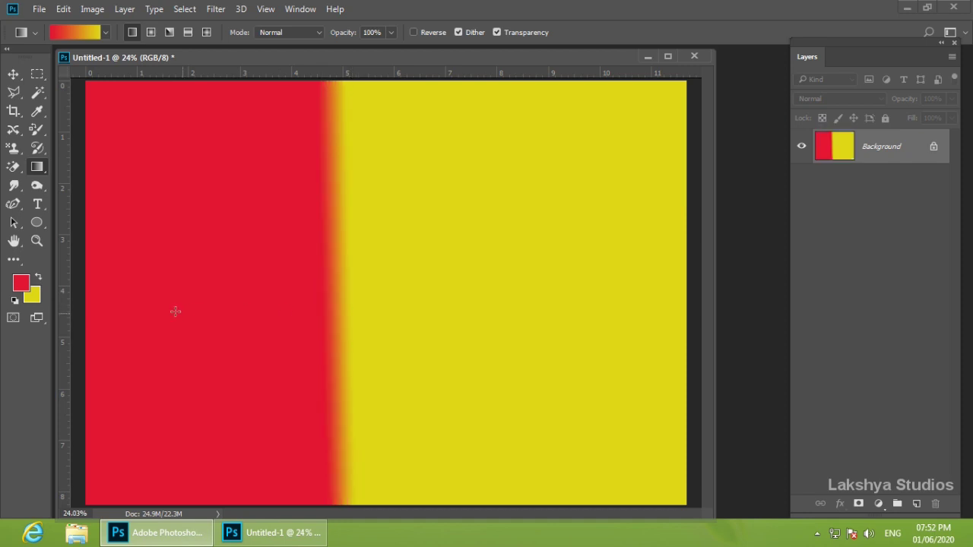
left_click_drag(129, 306, 604, 305)
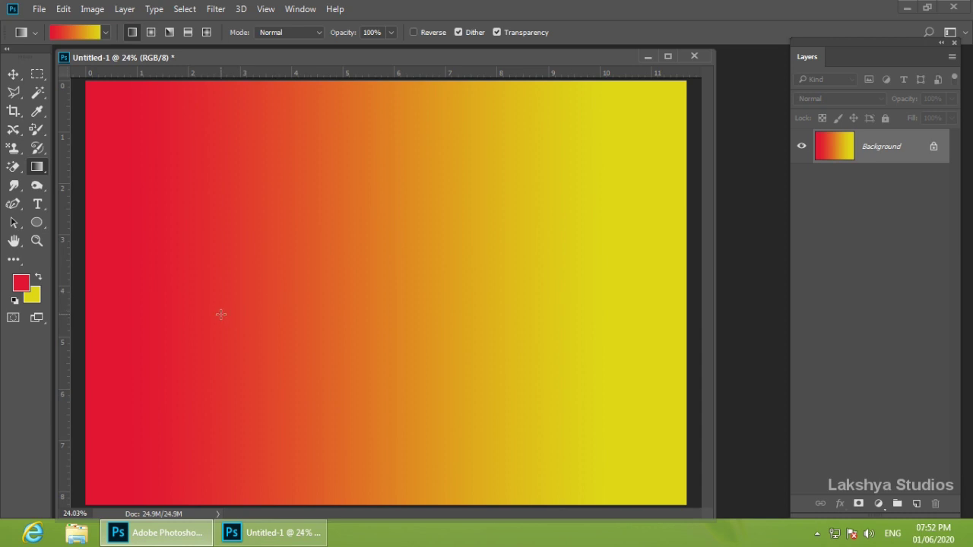
- Try radial red-to-yellow gradients on the Background and on a new Layer 1, undoing each
left_click(152, 33)
mouse_move(289, 276)
left_mouse_down()
mouse_move(330, 332)
mouse_move(335, 373)
left_mouse_up()
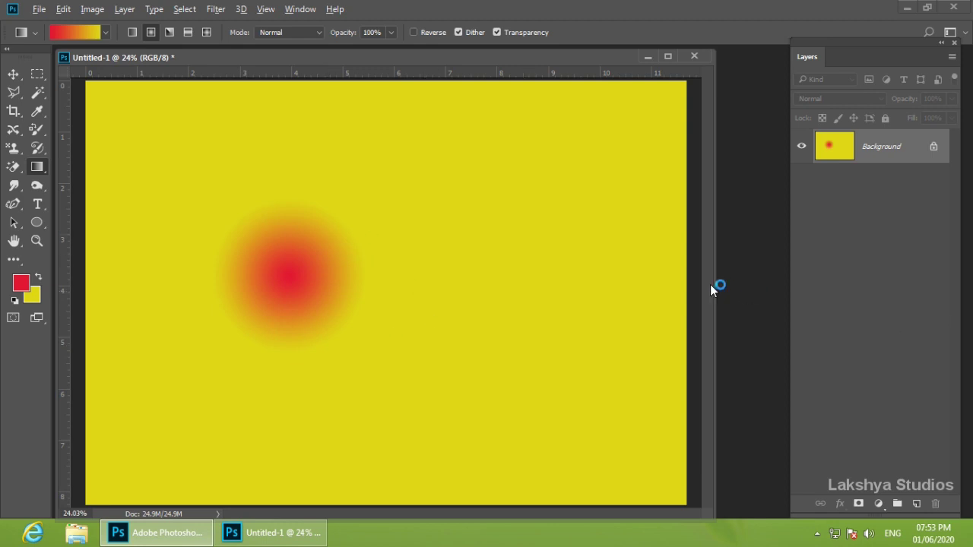
key("ctrl+z")
key("ctrl+z")
key("ctrl+z")
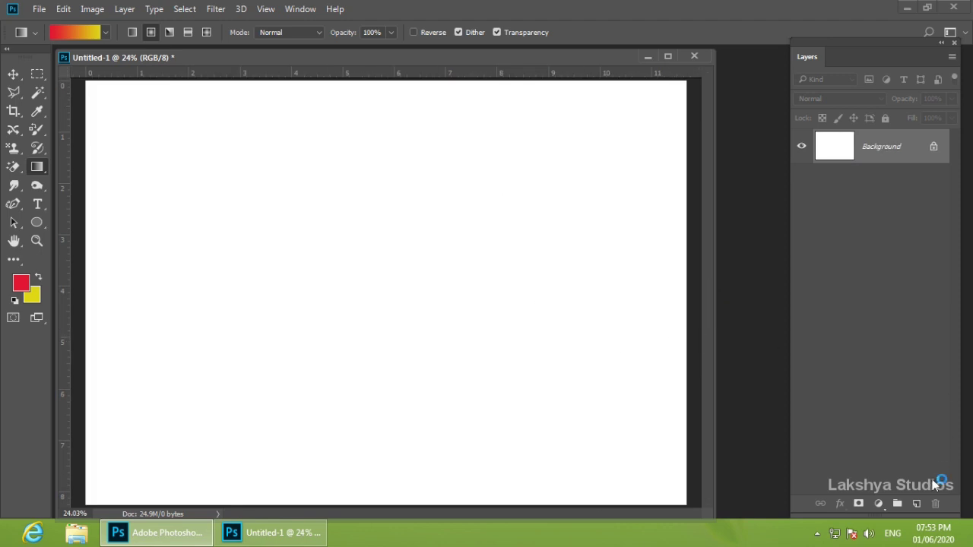
left_click(918, 504)
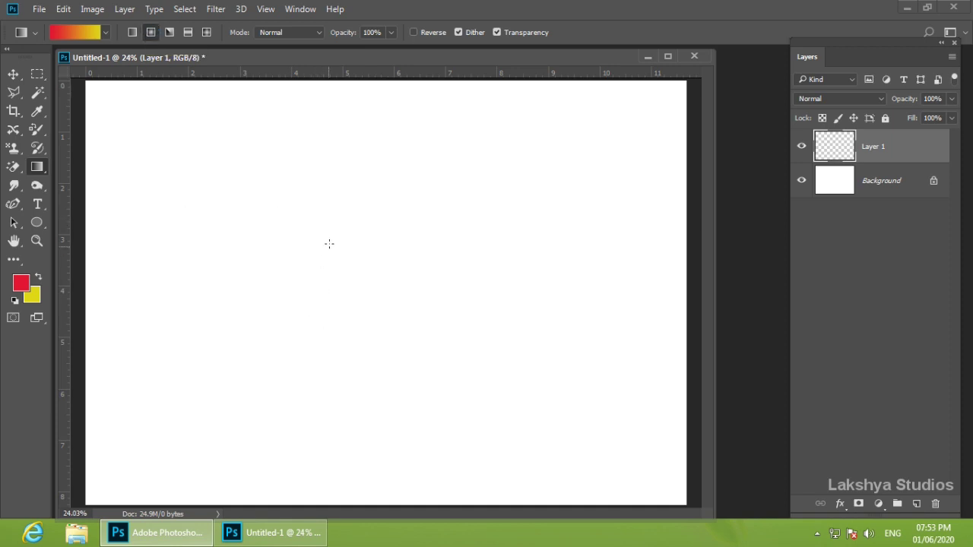
left_click_drag(316, 225, 467, 406)
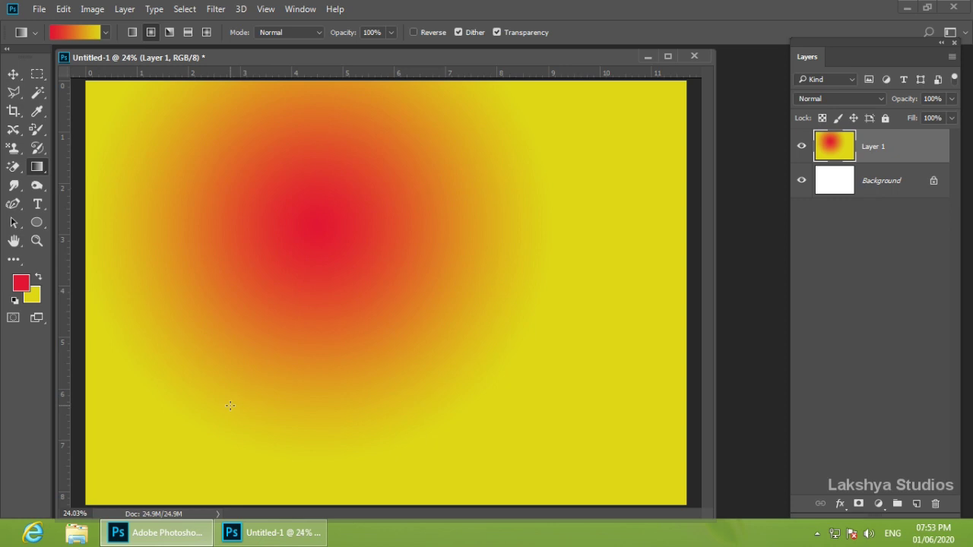
key("ctrl+z")
- Draw smaller, larger and corner-started radial gradients on Layer 1, undoing each one
left_click_drag(344, 253, 364, 289)
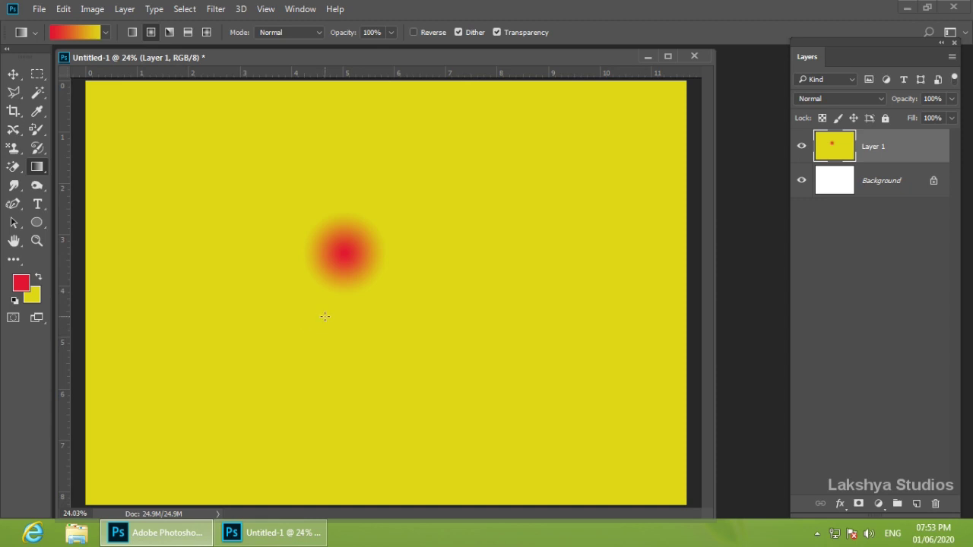
key("Delete")
mouse_move(330, 253)
left_mouse_down()
mouse_move(513, 415)
mouse_move(528, 415)
left_mouse_up()
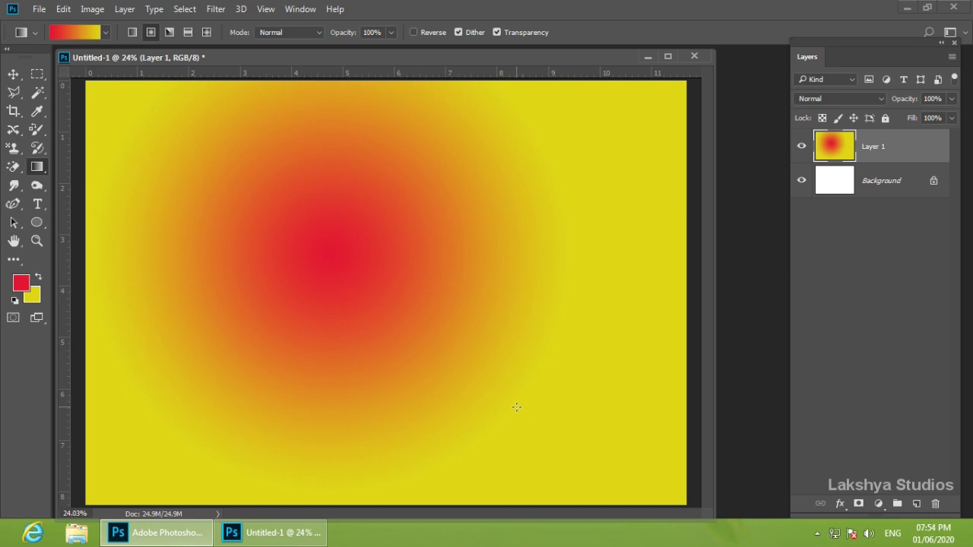
key("ctrl+z")
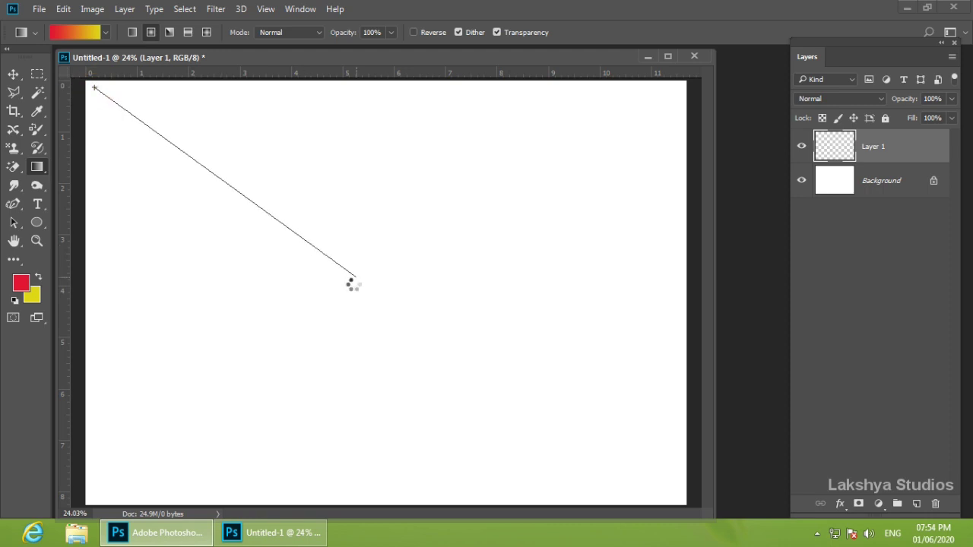
left_click_drag(319, 255, 323, 282)
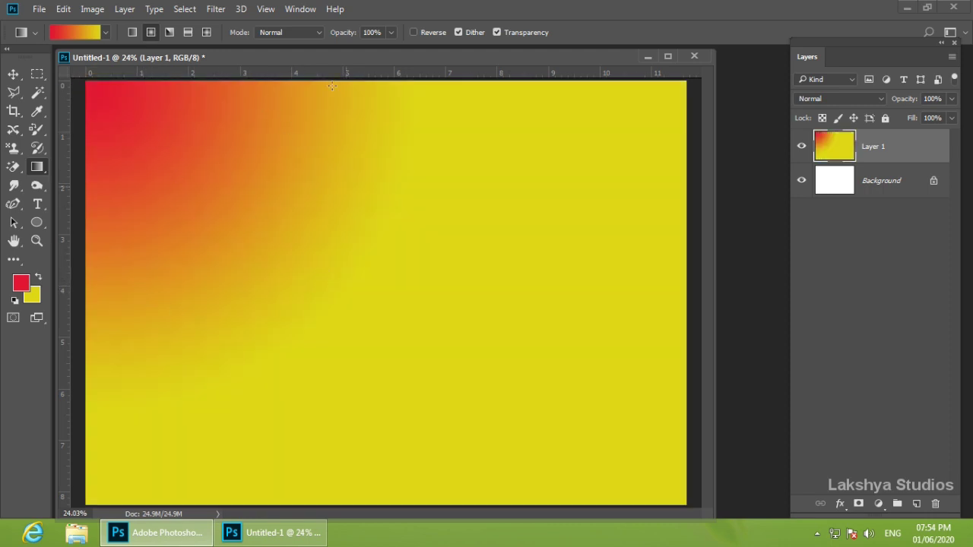
key("ctrl+z")
- Try radial gradients near the lower right and upper middle, undo them, and select Angle Gradient
left_click_drag(534, 403, 728, 536)
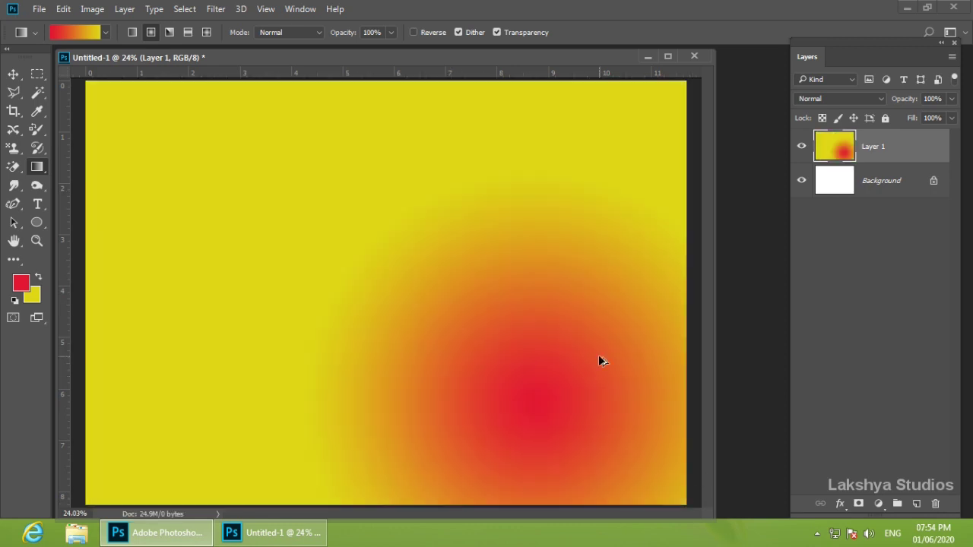
key("ctrl+z")
left_click(350, 244)
left_click_drag(433, 329, 438, 340)
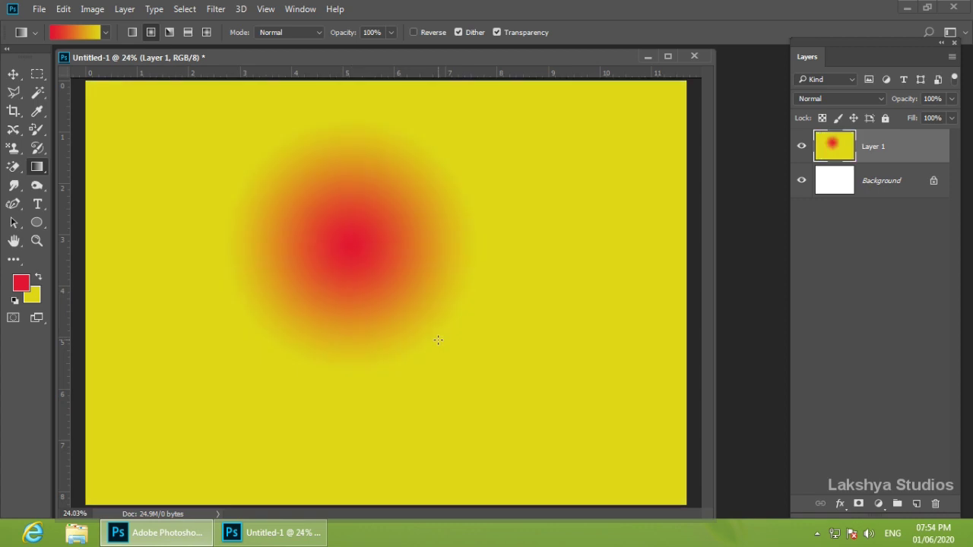
key("ctrl+z")
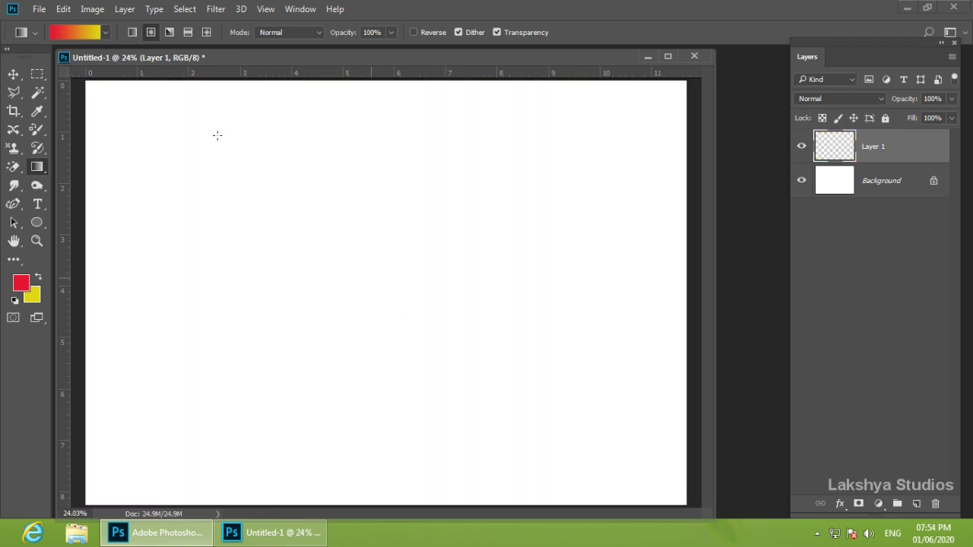
left_click(170, 32)
left_click(170, 32)
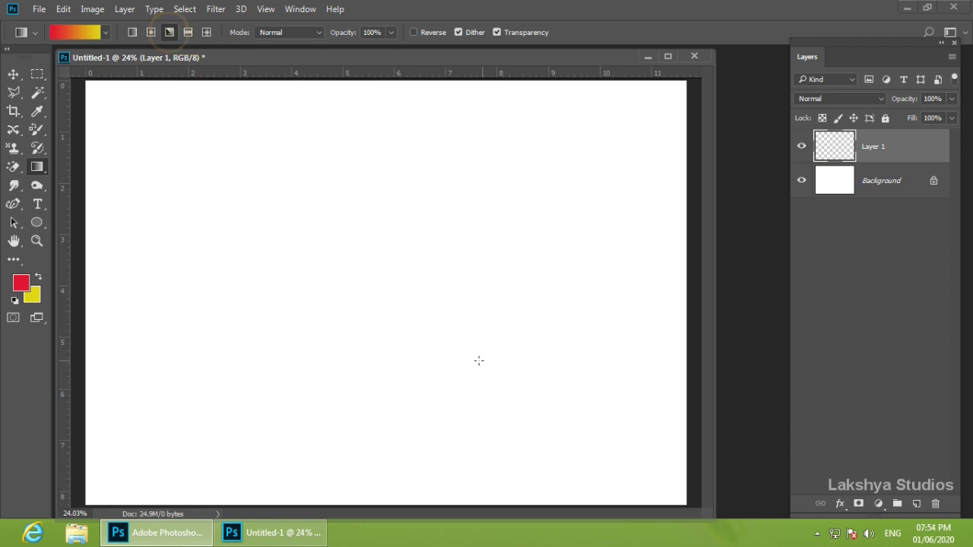
left_click_drag(354, 257, 567, 501)
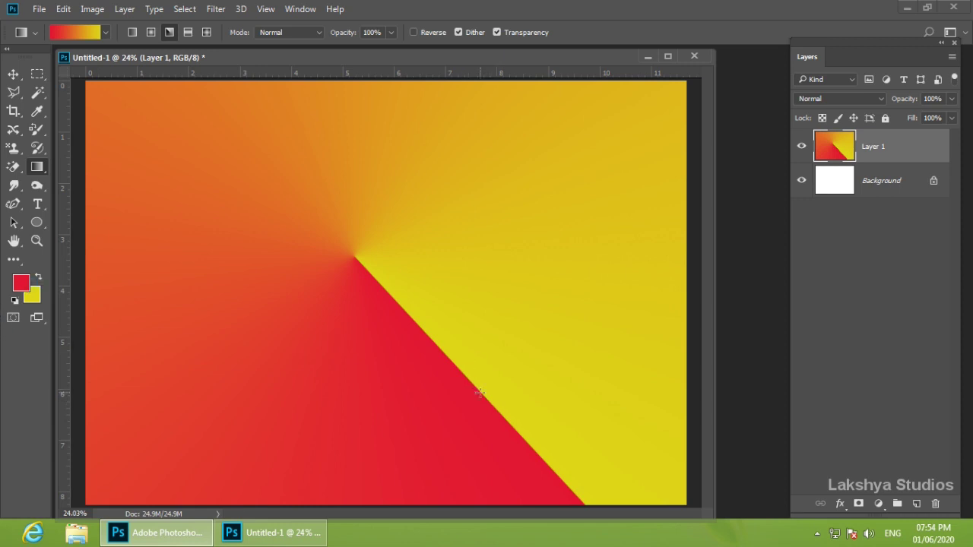
left_click_drag(227, 415, 204, 396)
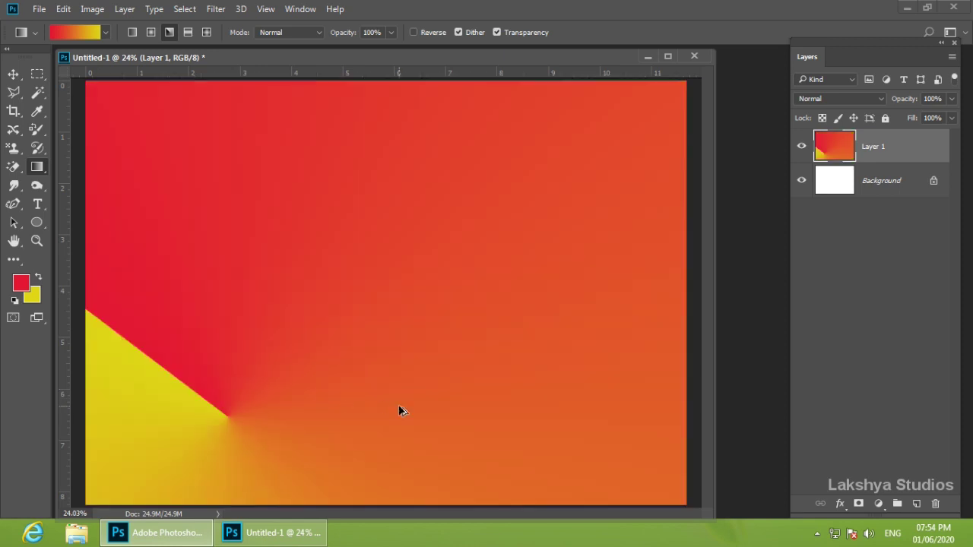
left_click_drag(353, 256, 408, 315)
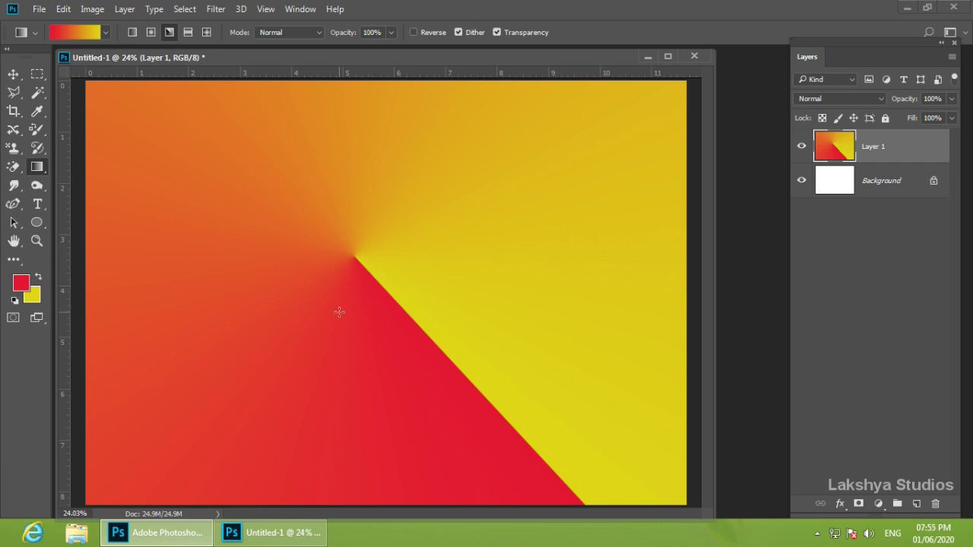
key("ctrl+z")
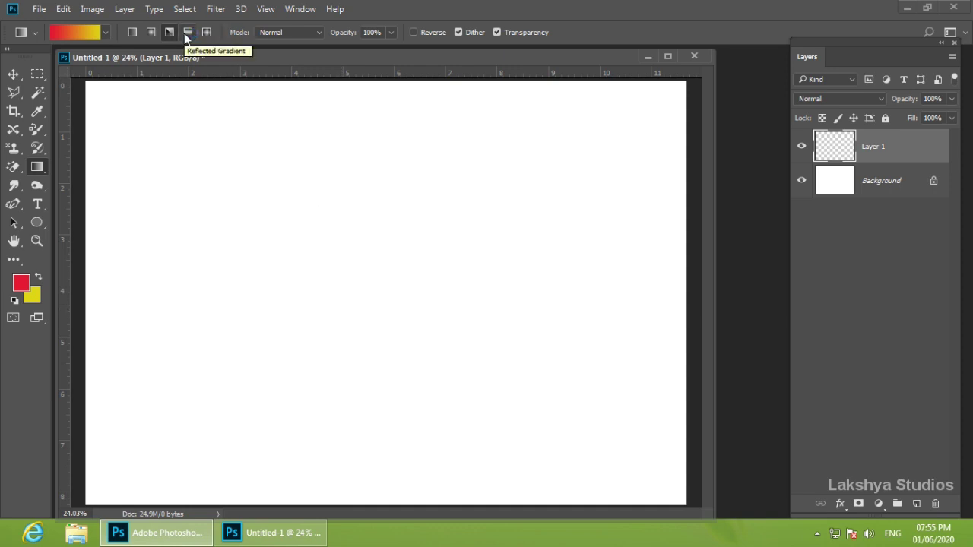
- Draw a circular selection near the canvas centre with the Elliptical Marquee
right_click(35, 75)
left_click(109, 91)
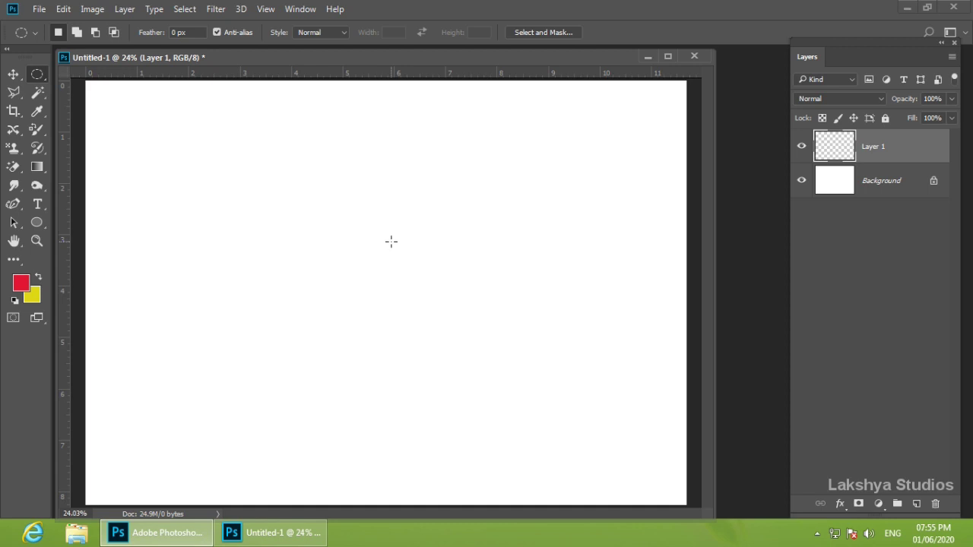
left_click_drag(279, 180, 526, 417)
right_click(36, 75)
left_click(77, 89)
- Fill the circle with a red-to-yellow linear gradient from top to bottom, then remove it
left_click(38, 168)
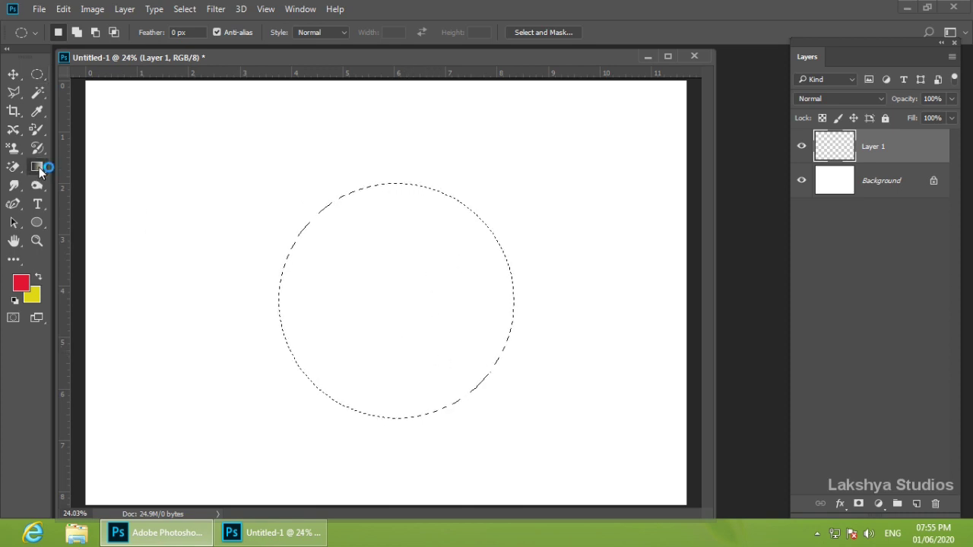
left_click(133, 32)
left_click_drag(379, 244, 403, 373)
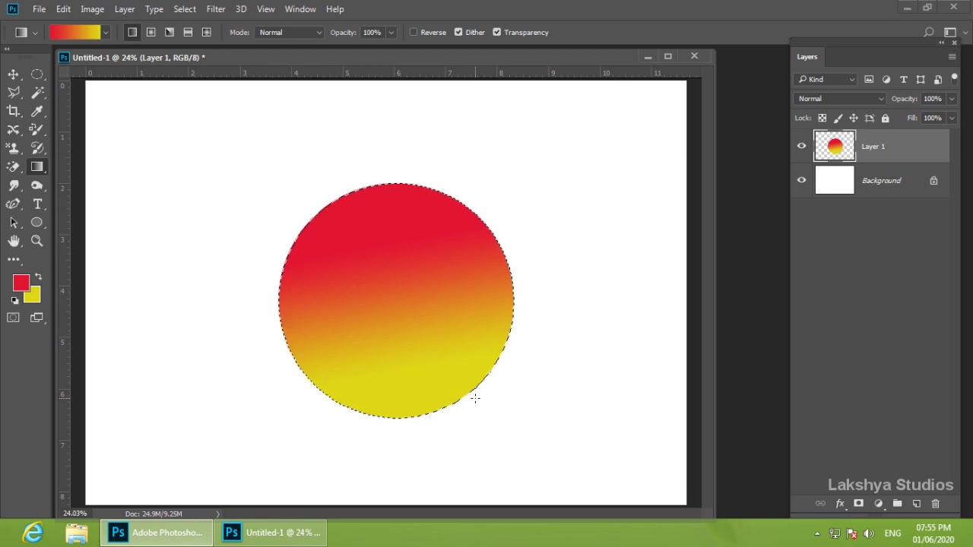
key("Delete")
left_click(151, 32)
left_click(336, 218)
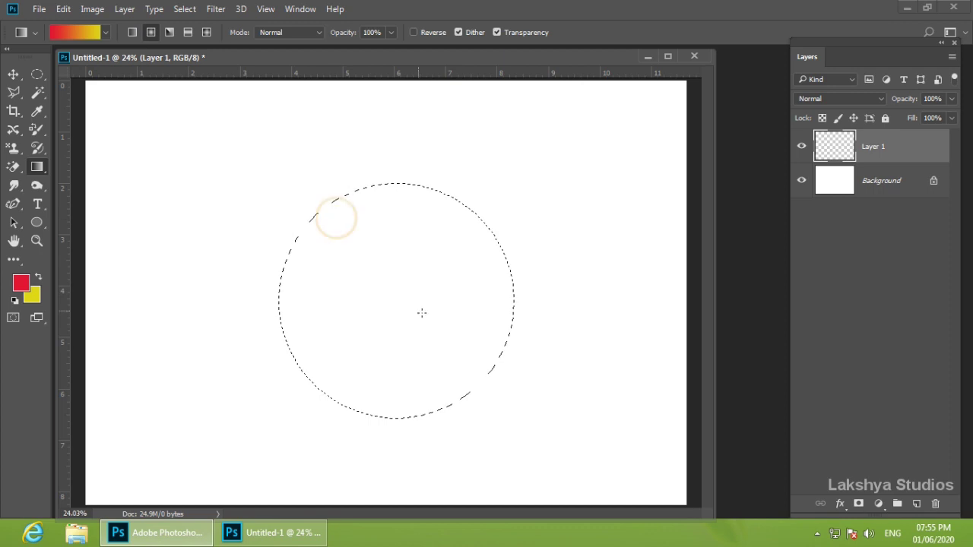
key("Delete")
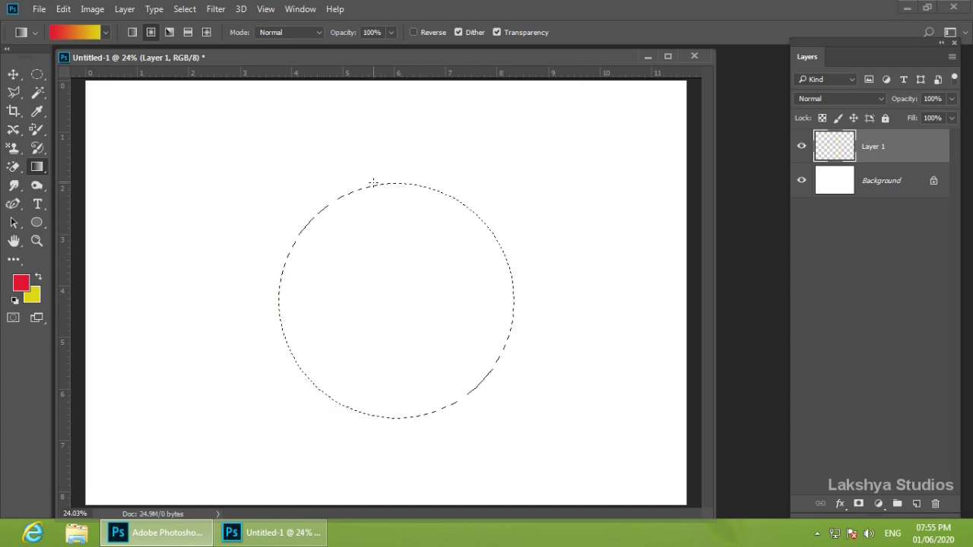
left_click_drag(371, 190, 383, 282)
key("Delete")
left_click_drag(373, 234, 428, 380)
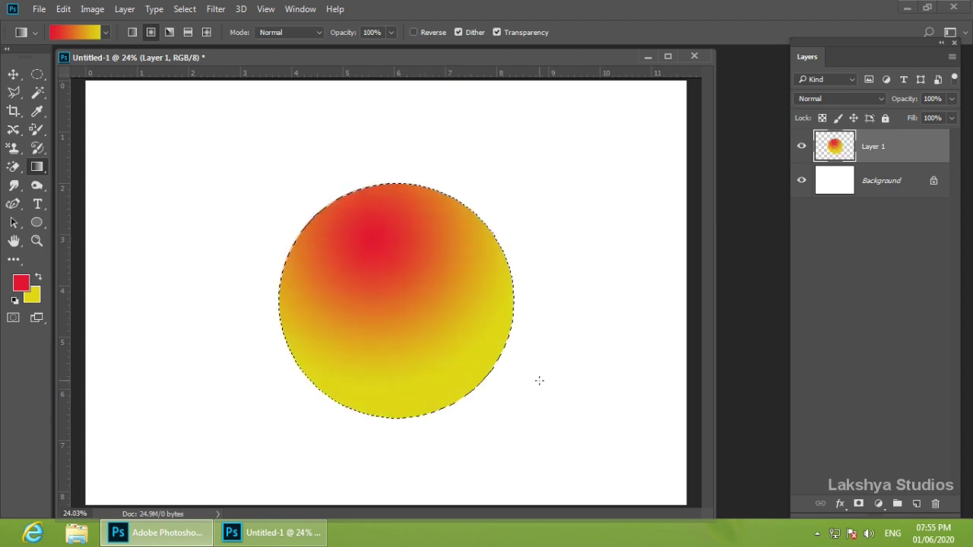
key("Delete")
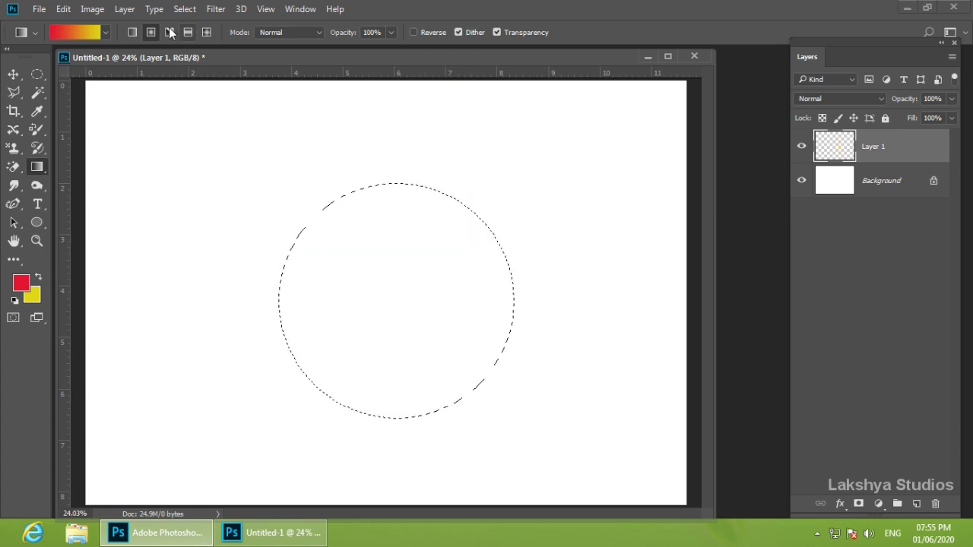
left_click(169, 32)
left_click_drag(370, 232, 392, 312)
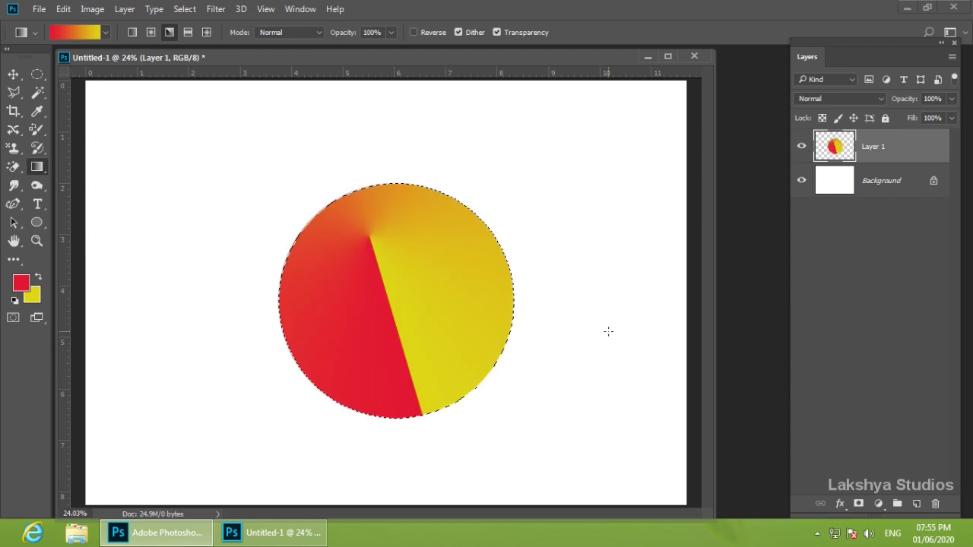
key("Delete")
left_click_drag(393, 306, 408, 417)
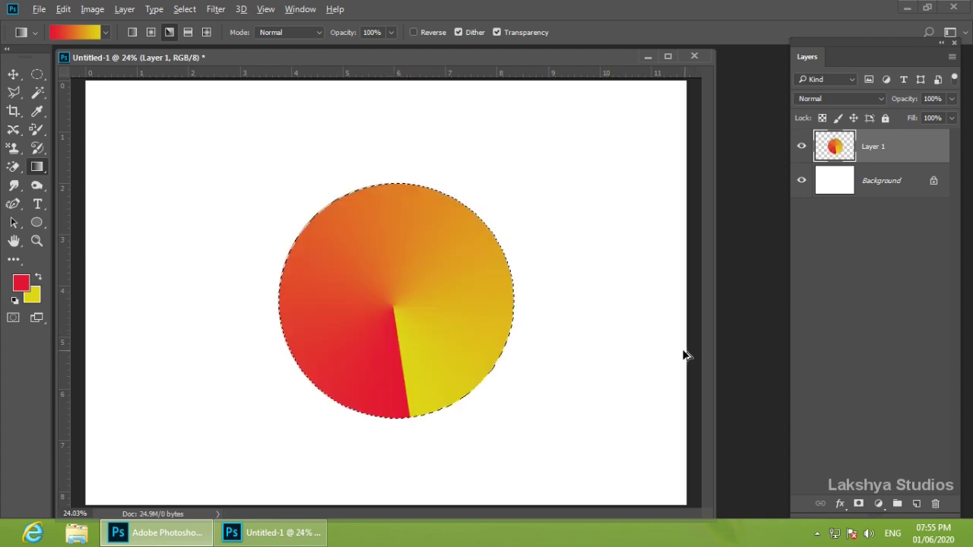
key("Delete")
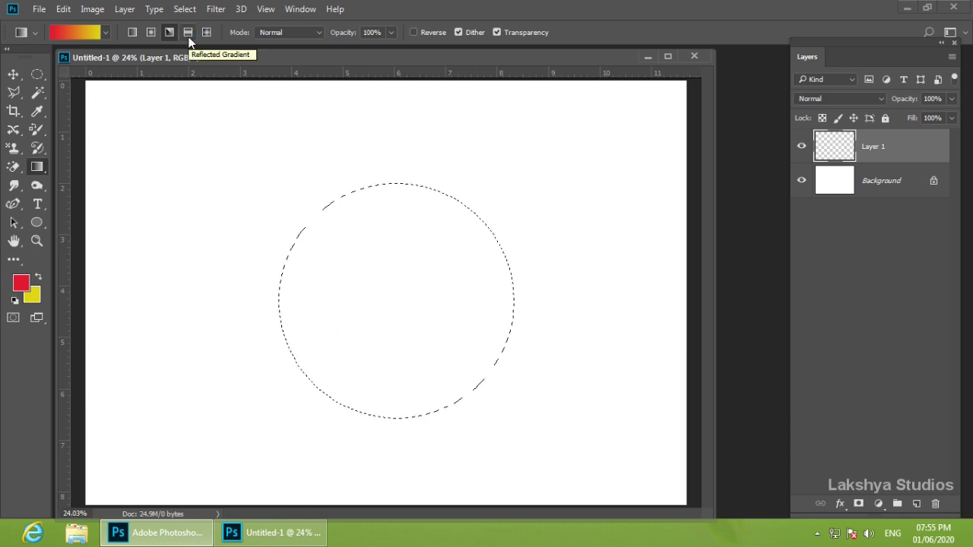
left_click(188, 37)
left_click_drag(389, 302, 396, 406)
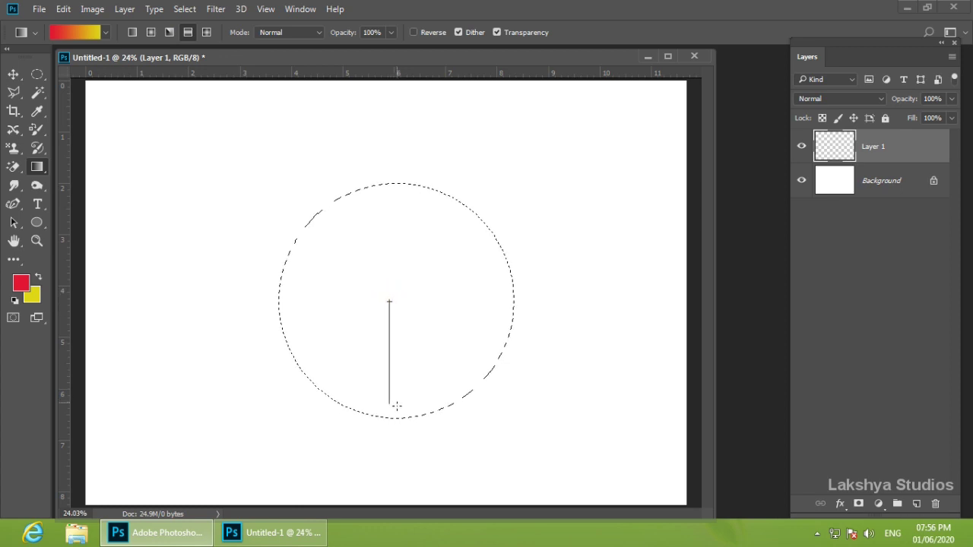
left_click_drag(396, 417, 396, 417)
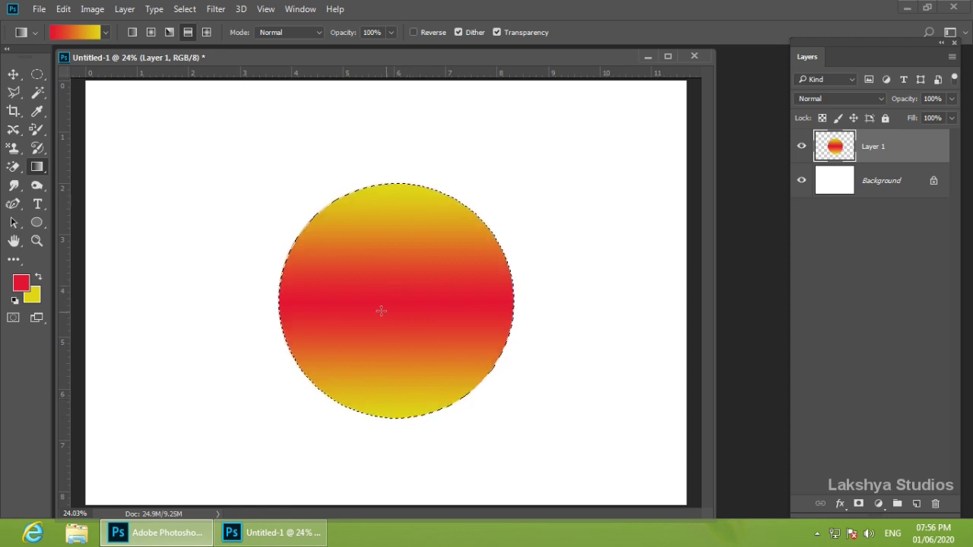
key("Delete")
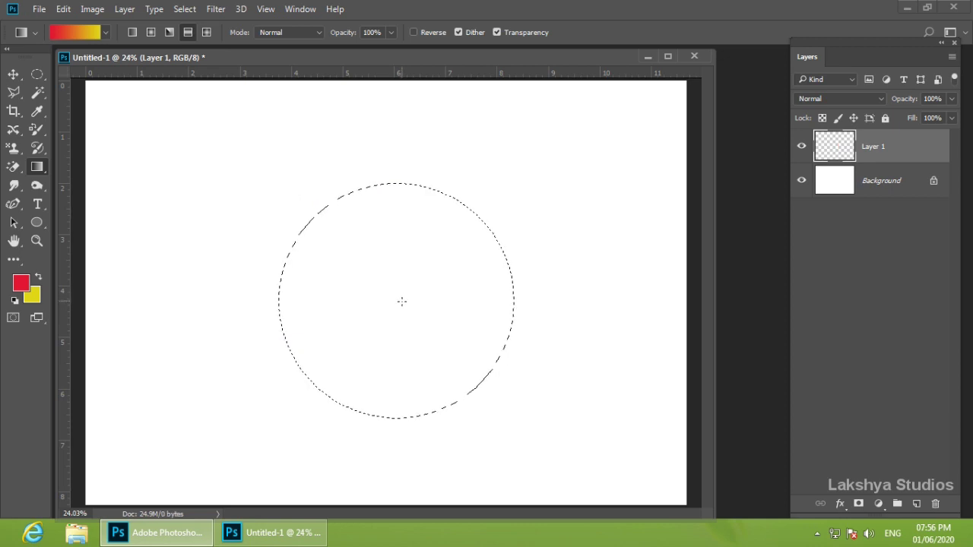
left_click_drag(392, 301, 512, 305)
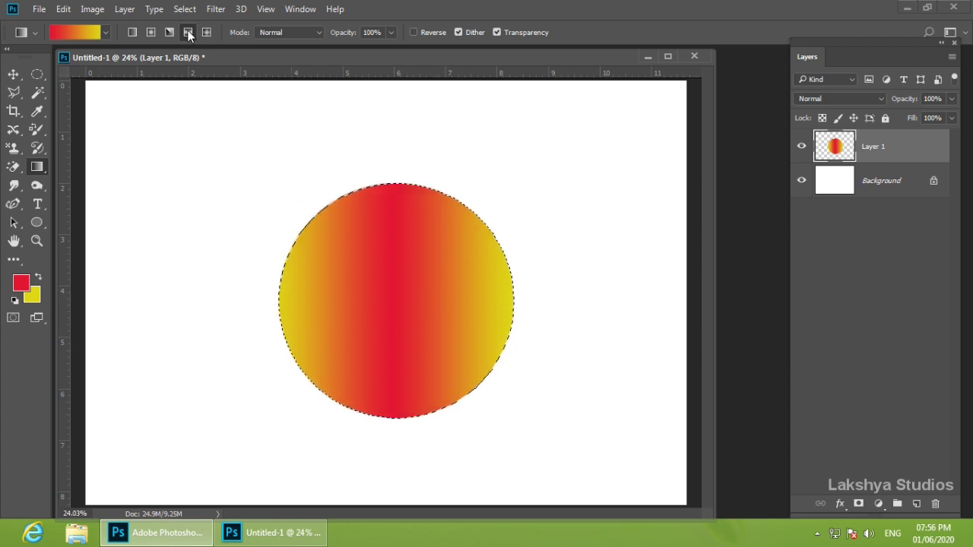
key("ctrl+z")
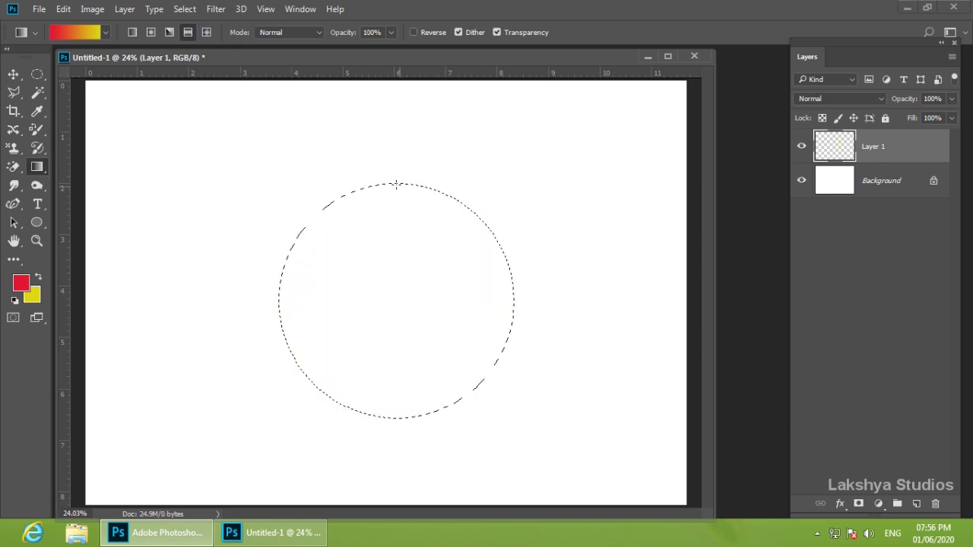
left_click_drag(390, 184, 391, 416)
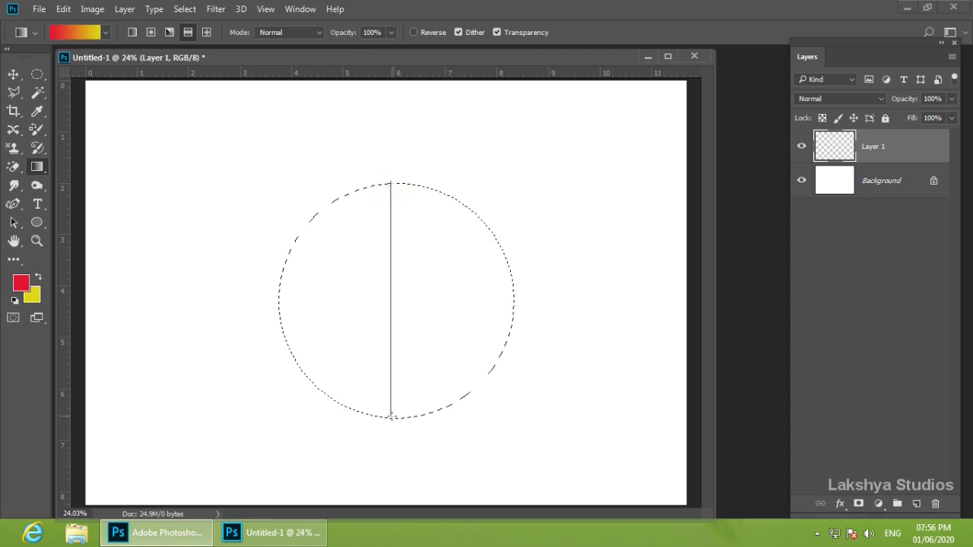
left_click_drag(390, 418, 391, 418)
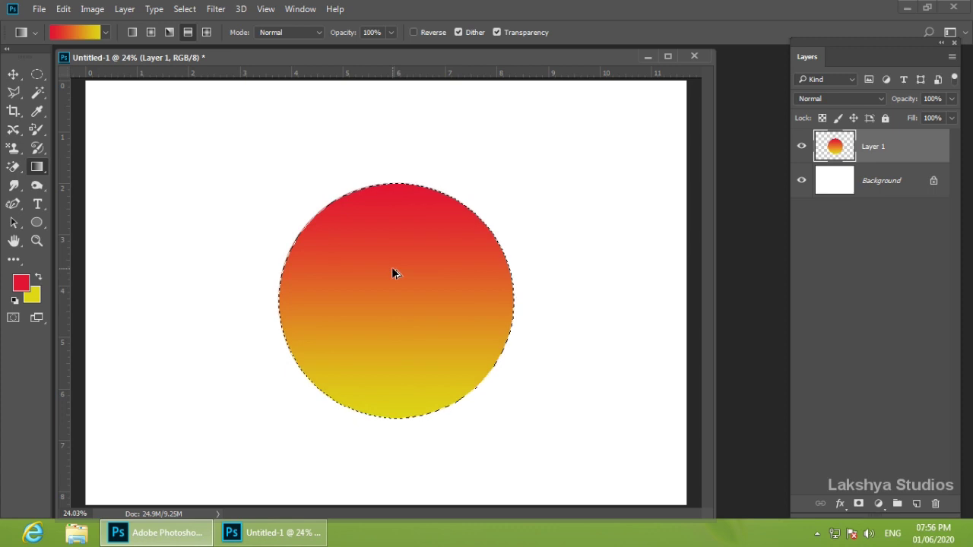
key("Delete")
left_click_drag(387, 292, 514, 296)
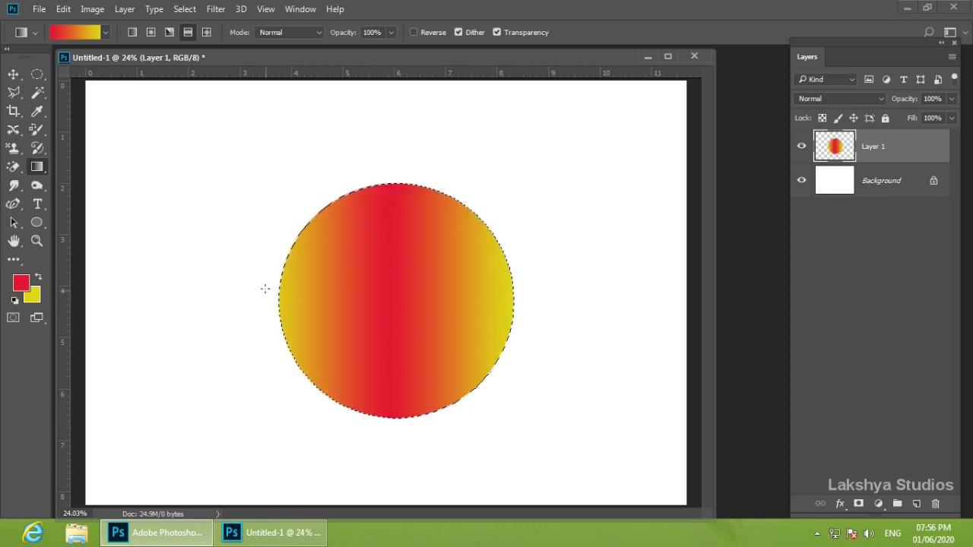
key("Delete")
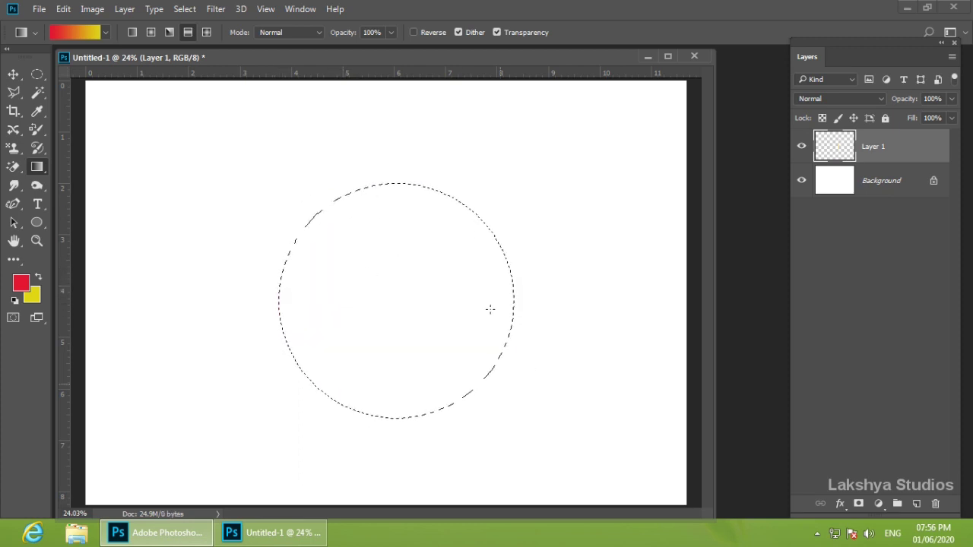
- Select Diamond Gradient and try three diamond gradients inside the circle, undoing each
left_click(209, 38)
left_click_drag(414, 274, 415, 322)
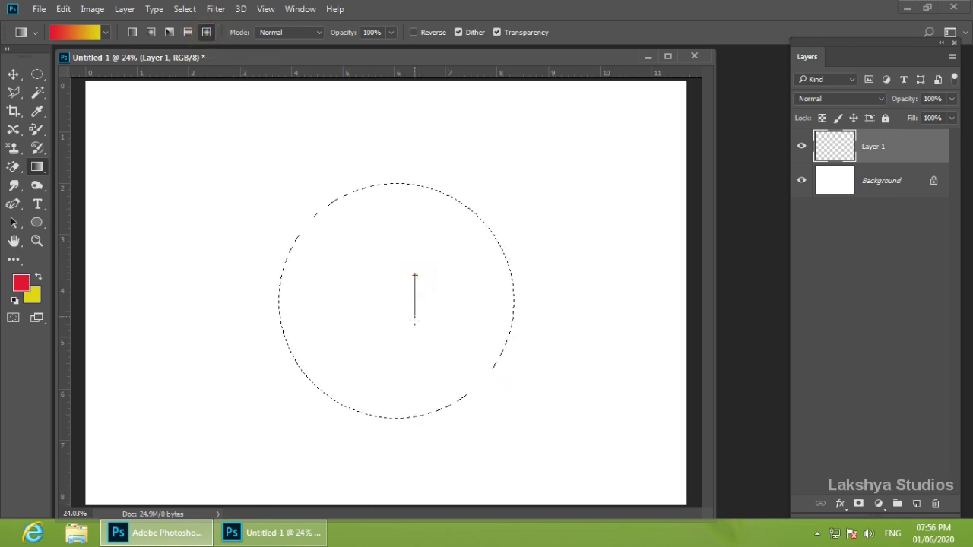
key("ctrl+z")
left_click_drag(386, 258, 398, 380)
key("ctrl+z")
left_click_drag(382, 232, 407, 389)
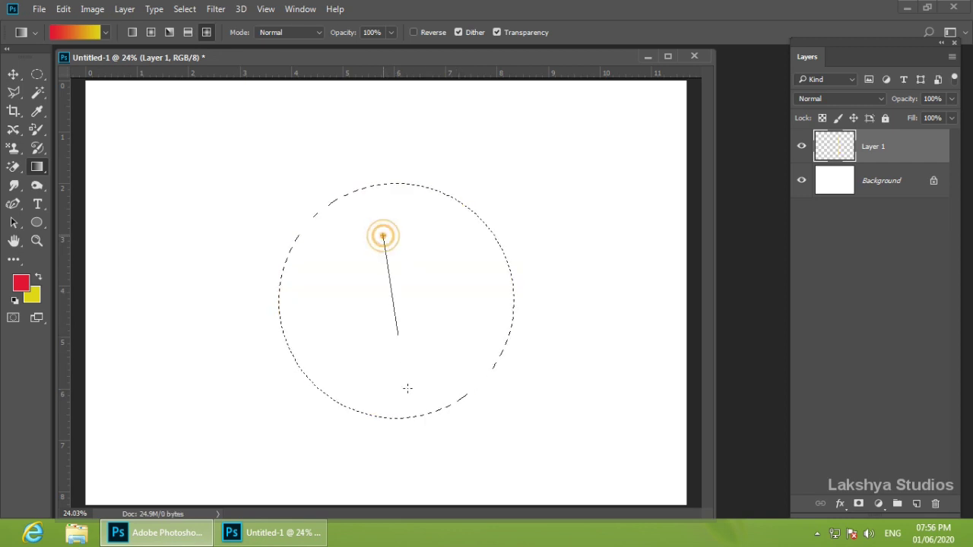
key("ctrl+z")
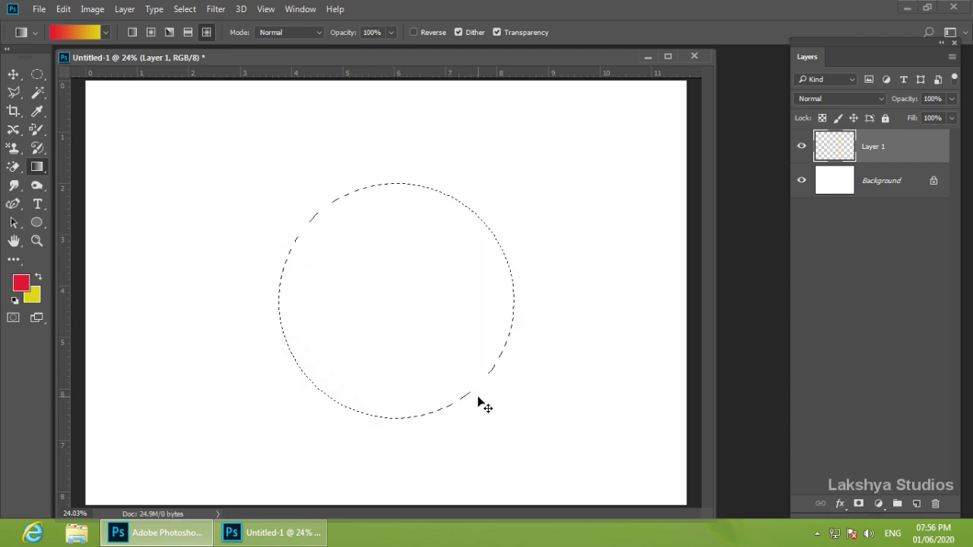
- Deselect the circle and try diamond gradients from several spots across Layer 1, undoing all
key("ctrl+d")
left_click_drag(279, 162, 341, 326)
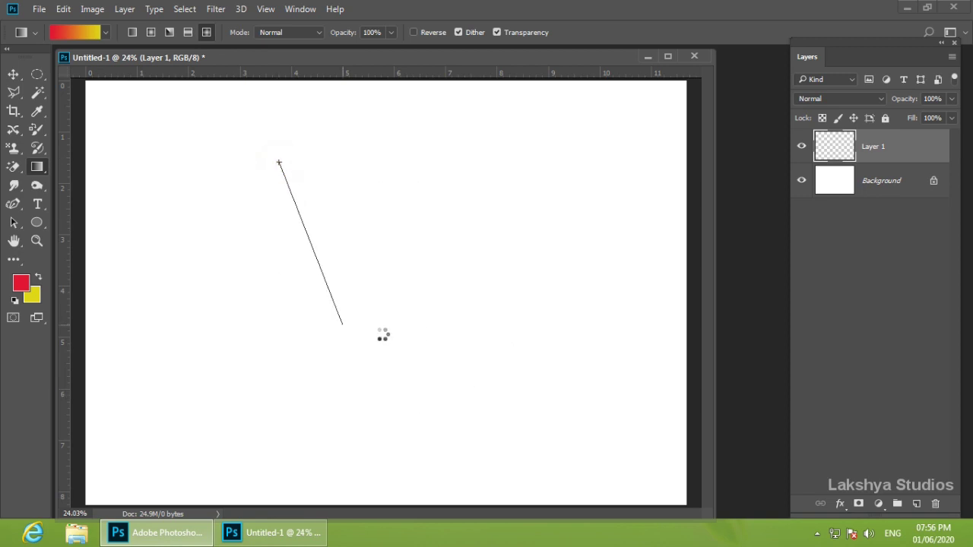
key("ctrl+z")
left_click_drag(324, 250, 365, 347)
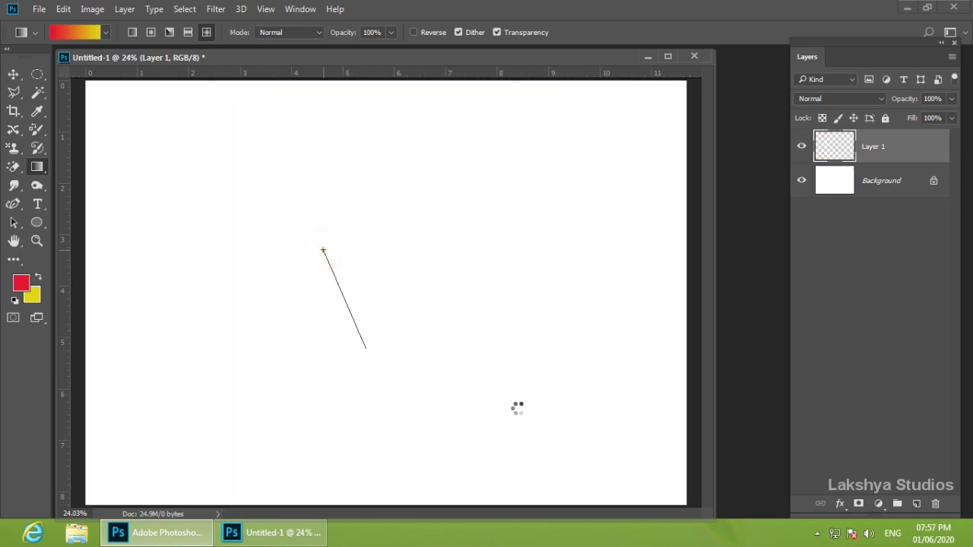
key("ctrl+z")
left_click_drag(217, 154, 404, 406)
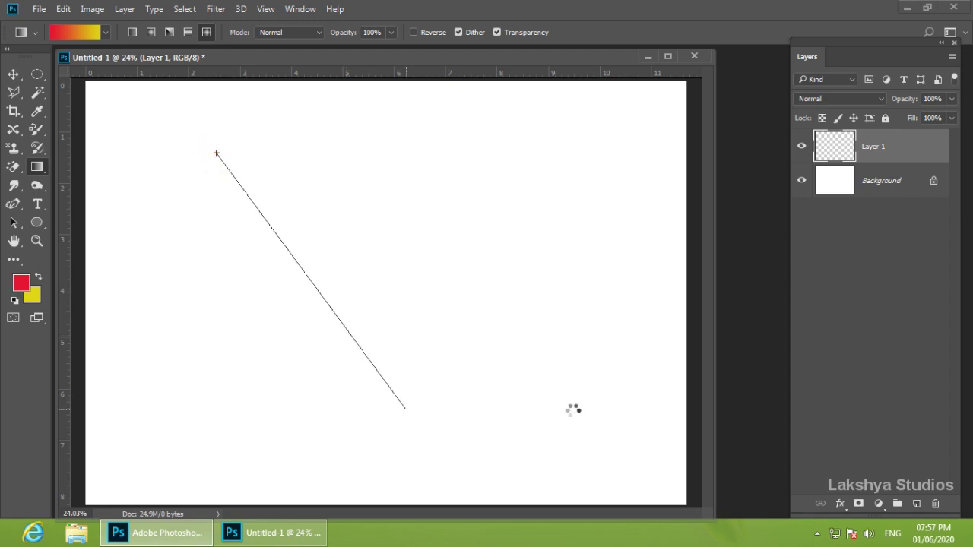
key("ctrl+z")
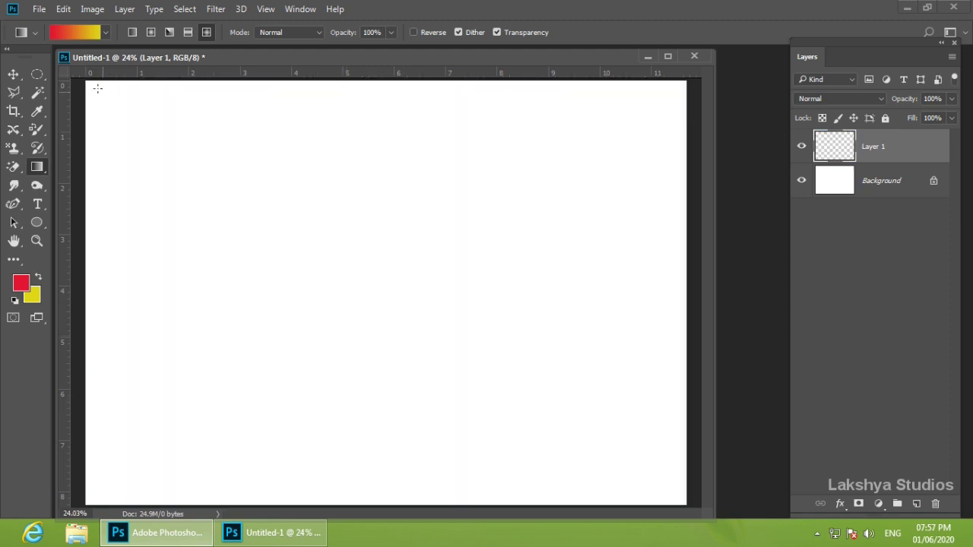
left_click_drag(87, 82, 420, 401)
key("ctrl+z")
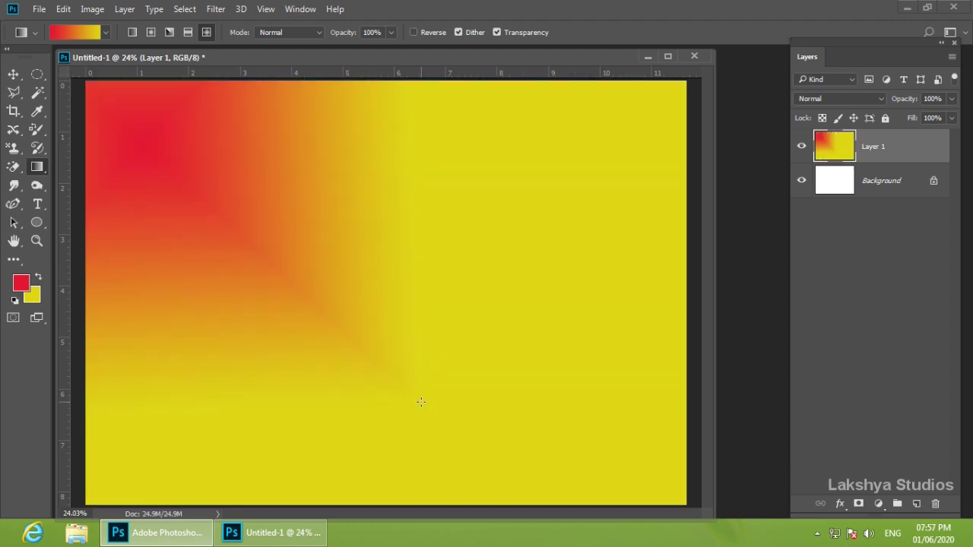
key("ctrl+z")
left_click_drag(339, 233, 405, 346)
key("ctrl+z")
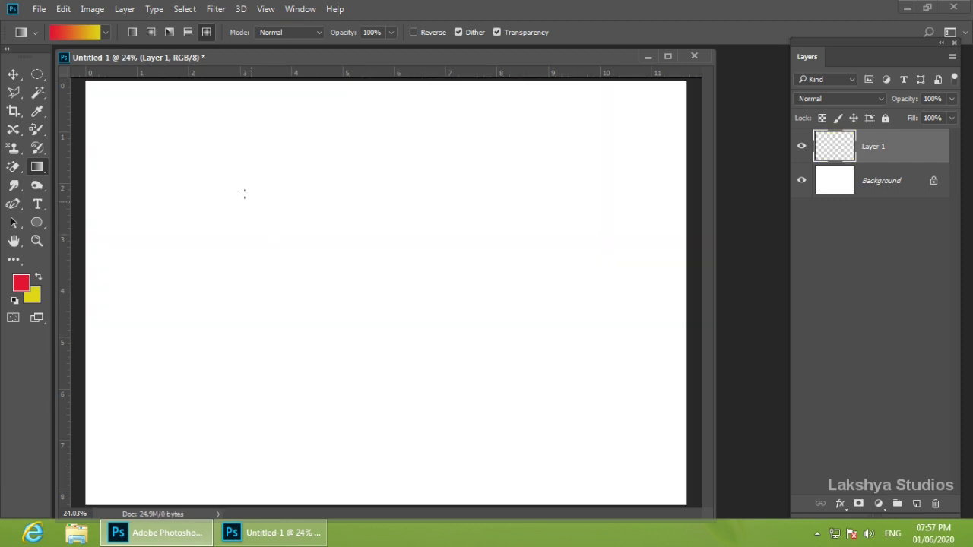
- Draw a linear red Foreground to Transparent gradient fading down from the canvas top
left_click(135, 32)
left_click(106, 33)
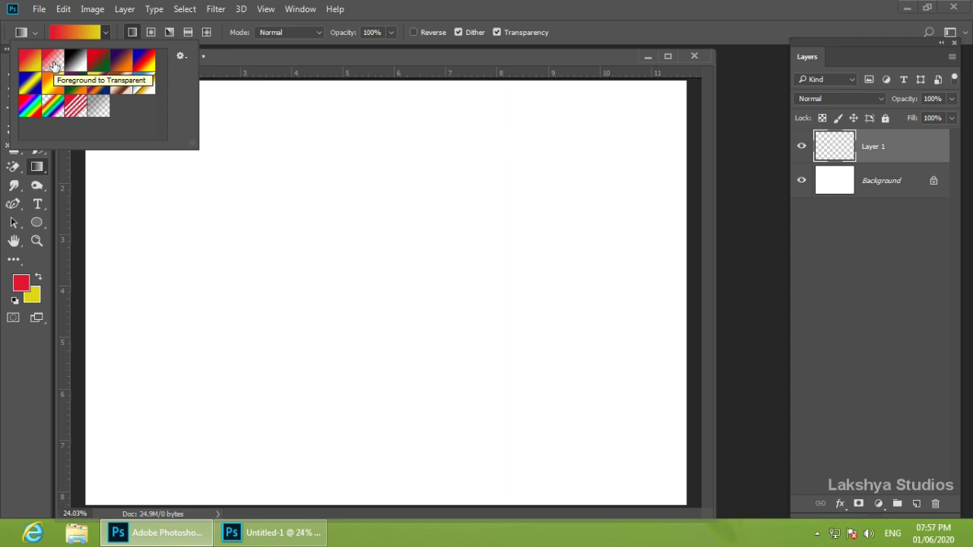
left_click(53, 66)
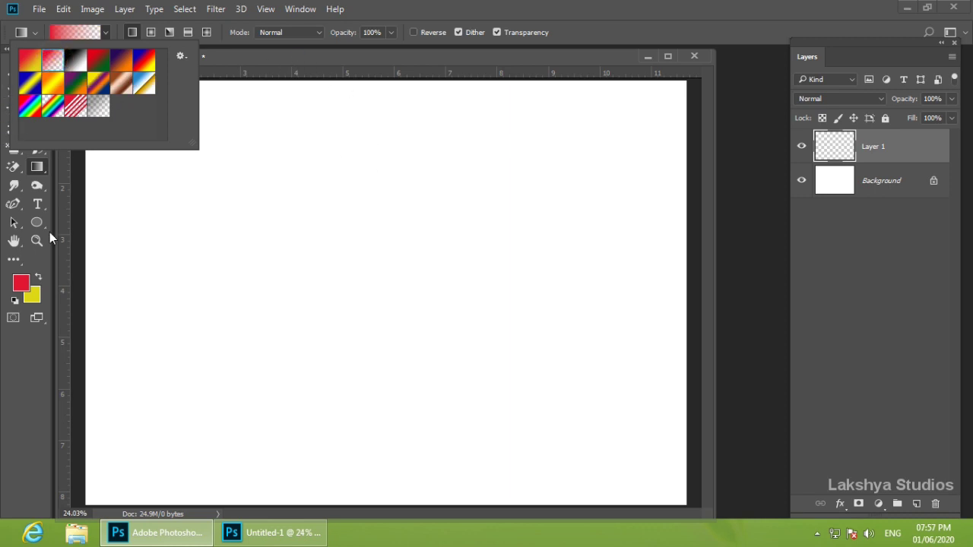
left_click(240, 55)
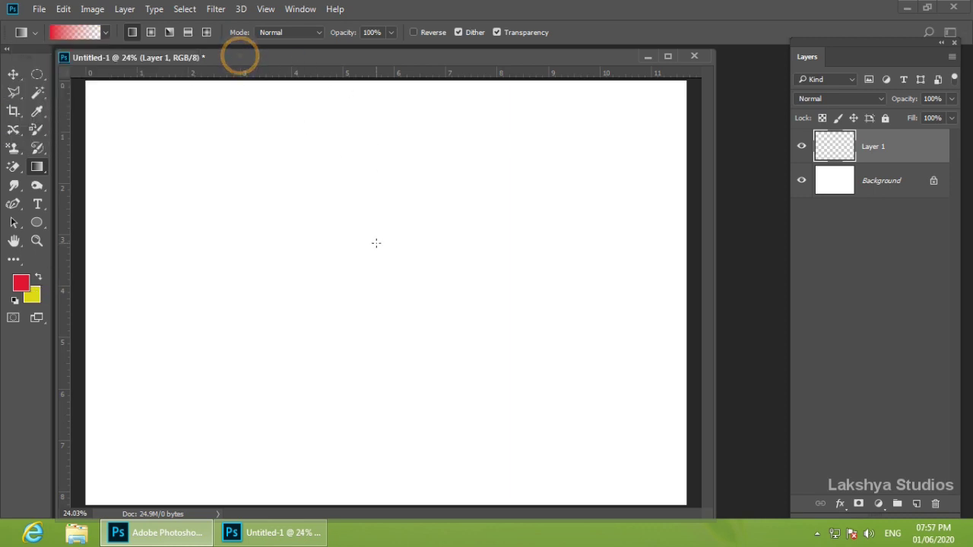
left_click_drag(354, 114, 361, 364)
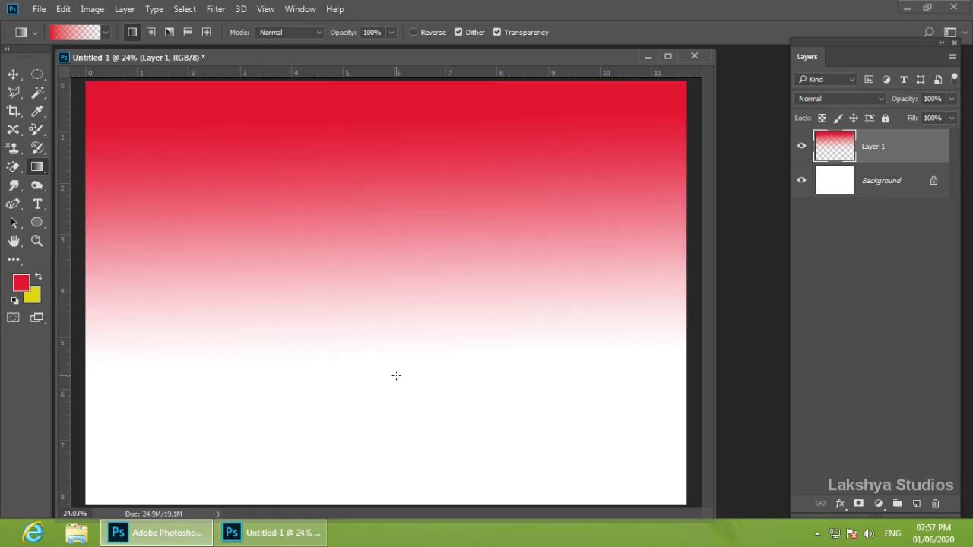
left_click_drag(162, 60, 193, 70)
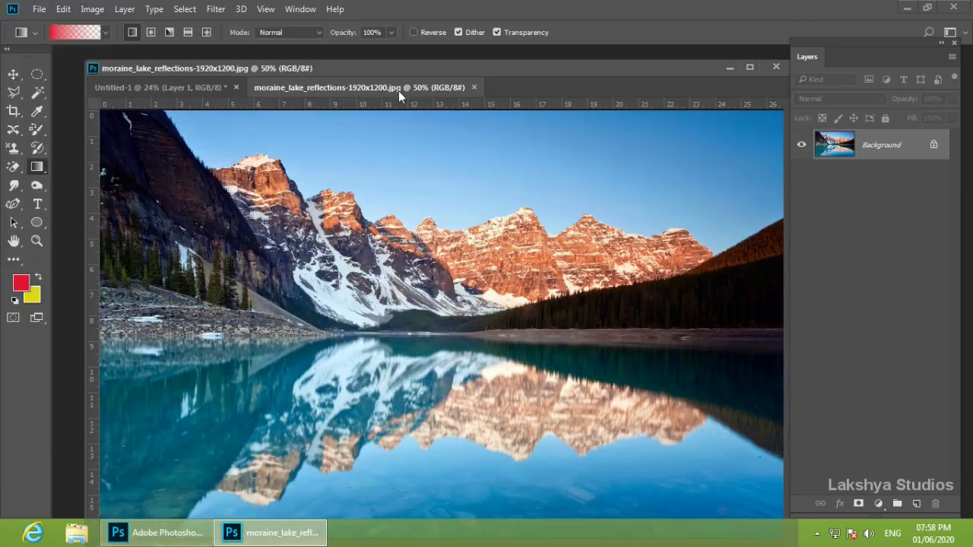
- Float the lake photo window and try a red fade-to-transparent gradient over it, then undo
mouse_move(396, 87)
left_mouse_down()
mouse_move(226, 112)
mouse_move(223, 95)
left_mouse_up()
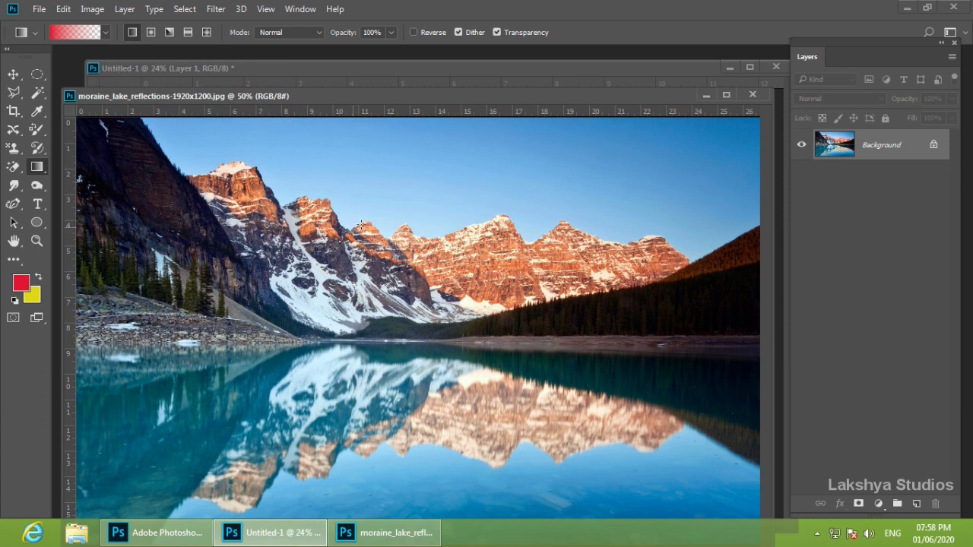
left_click_drag(392, 124, 395, 499)
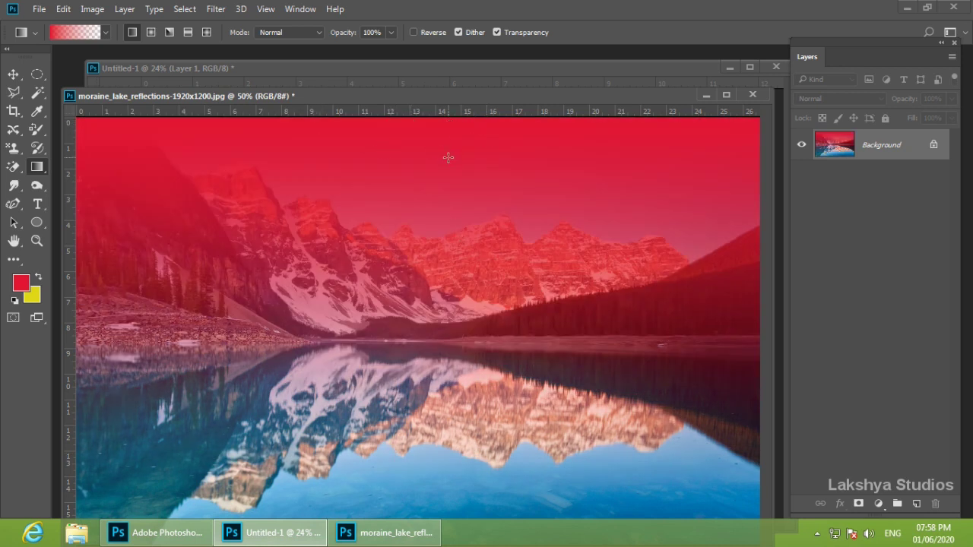
key("ctrl+z")
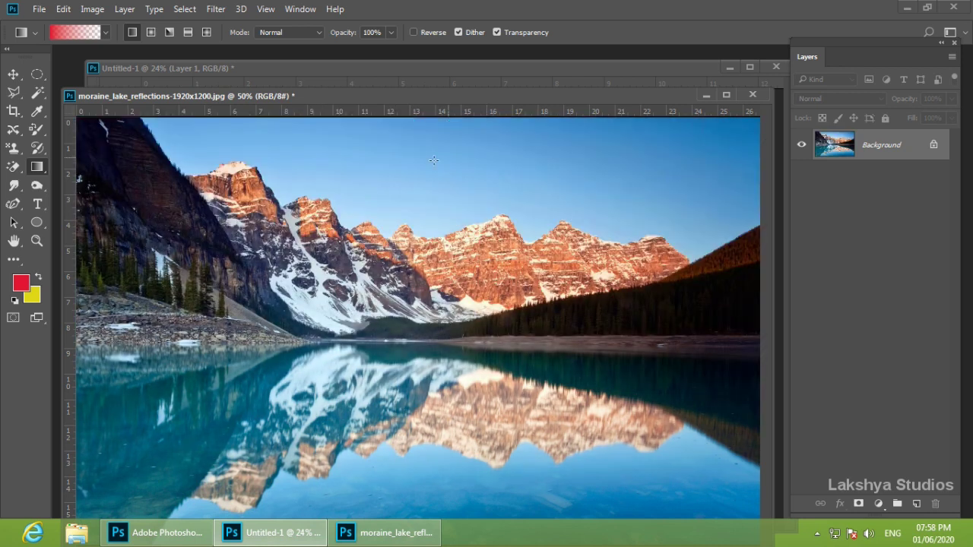
- Change the foreground to blue, try blue and then yellow tints on the photo, undoing both
left_click(21, 282)
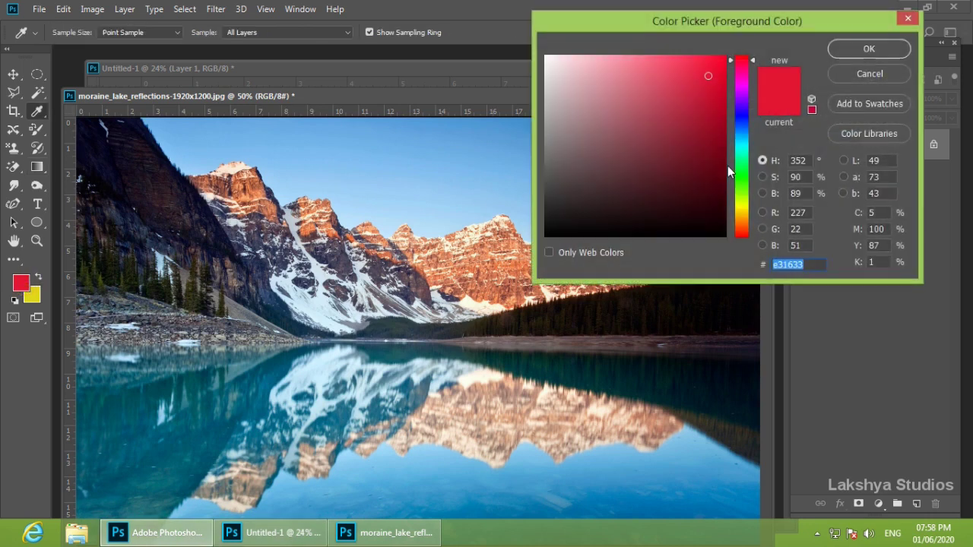
left_click_drag(739, 192, 737, 138)
left_click(842, 48)
left_click_drag(402, 122, 402, 176)
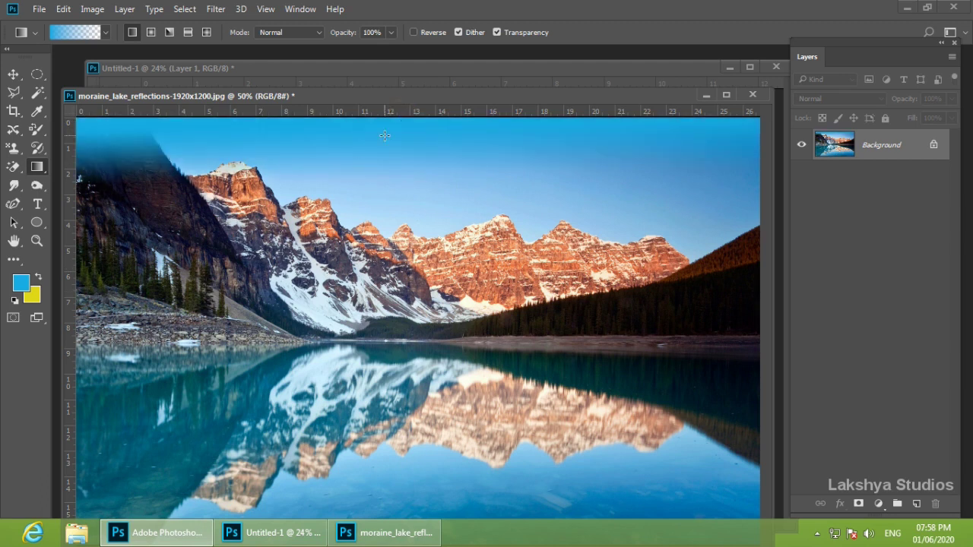
left_click_drag(386, 124, 513, 353)
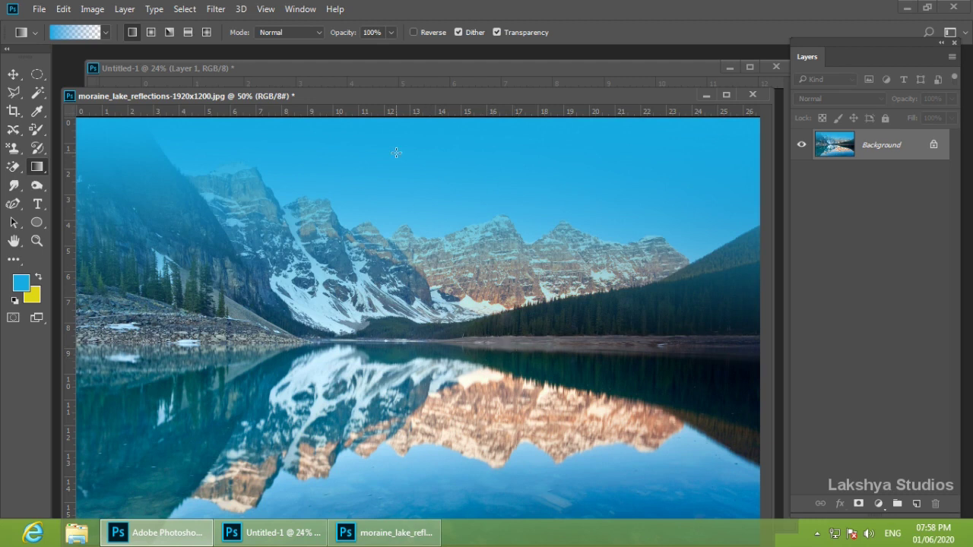
left_click(38, 279)
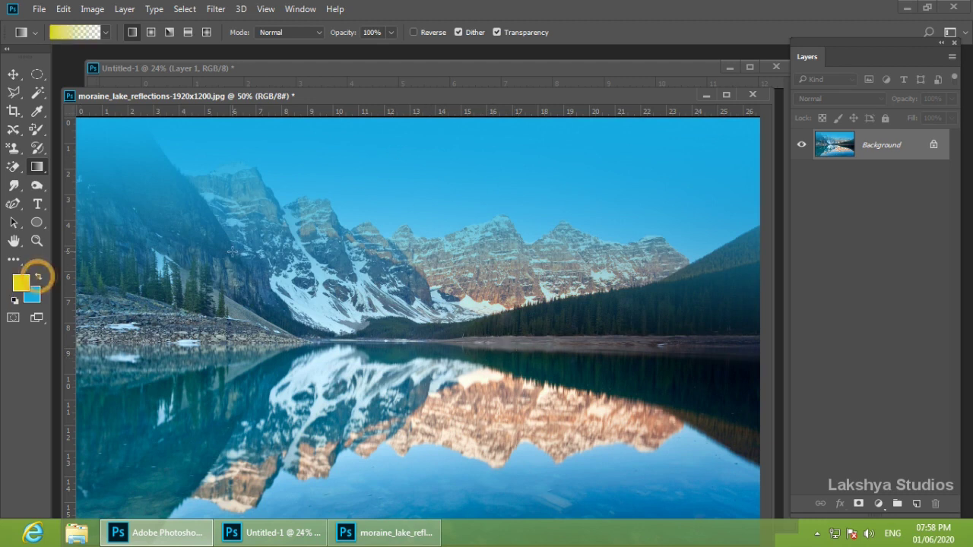
key("ctrl+z")
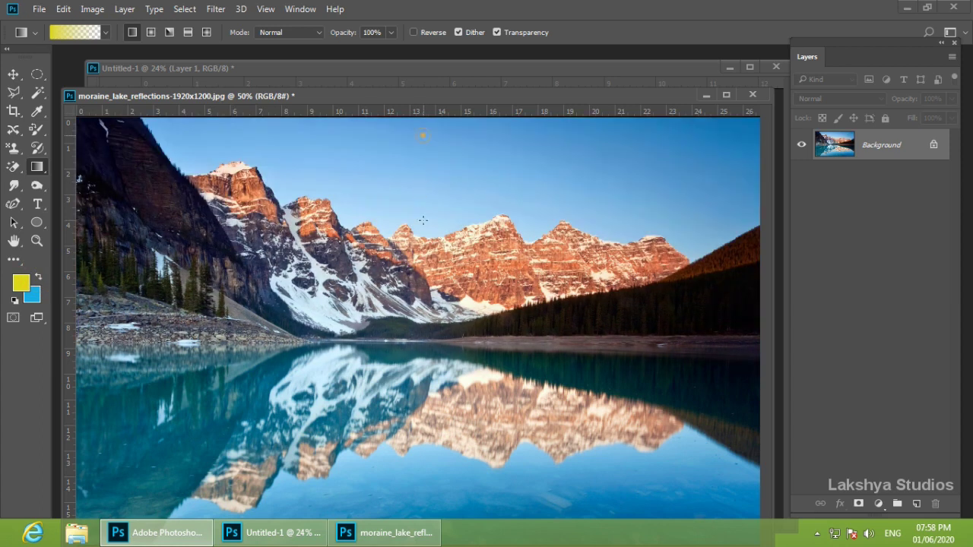
left_click_drag(422, 135, 423, 340)
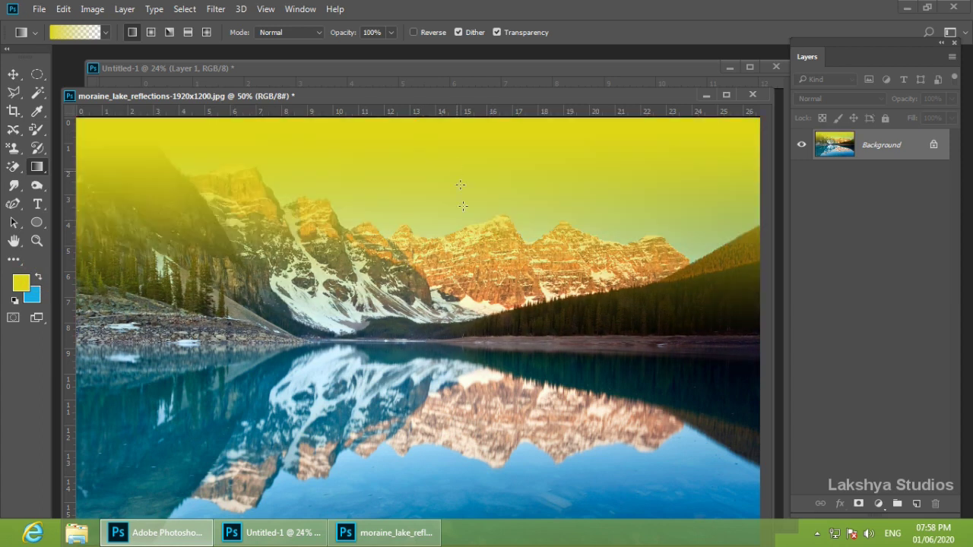
key("ctrl+z")
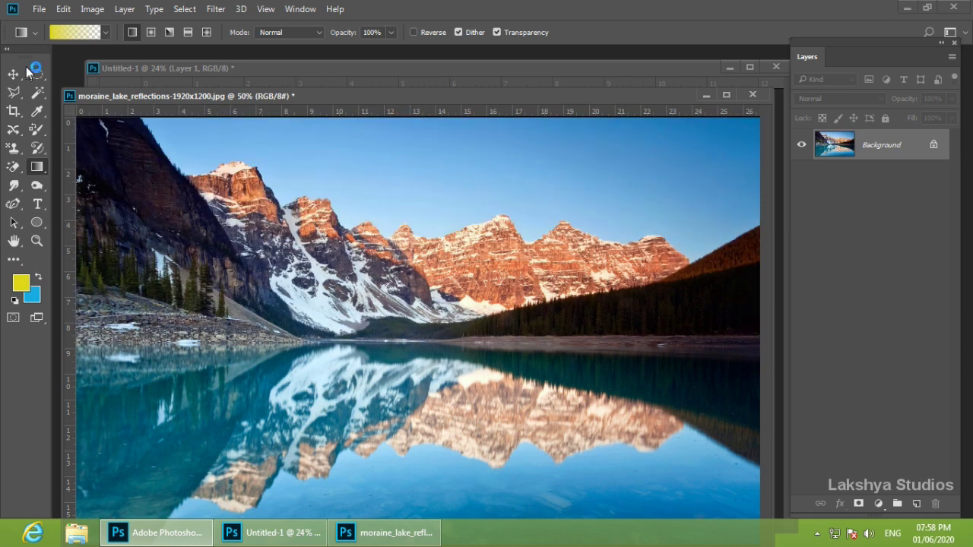
- Close the lake photo without saving, add Layer 2 and delete the red Layer 1
left_click_drag(763, 95, 682, 166)
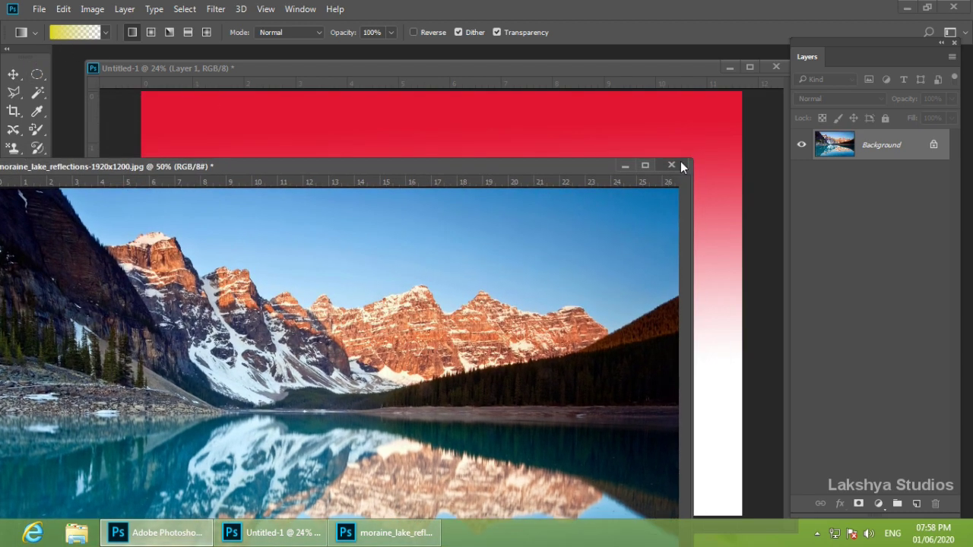
left_click(679, 164)
left_click(497, 210)
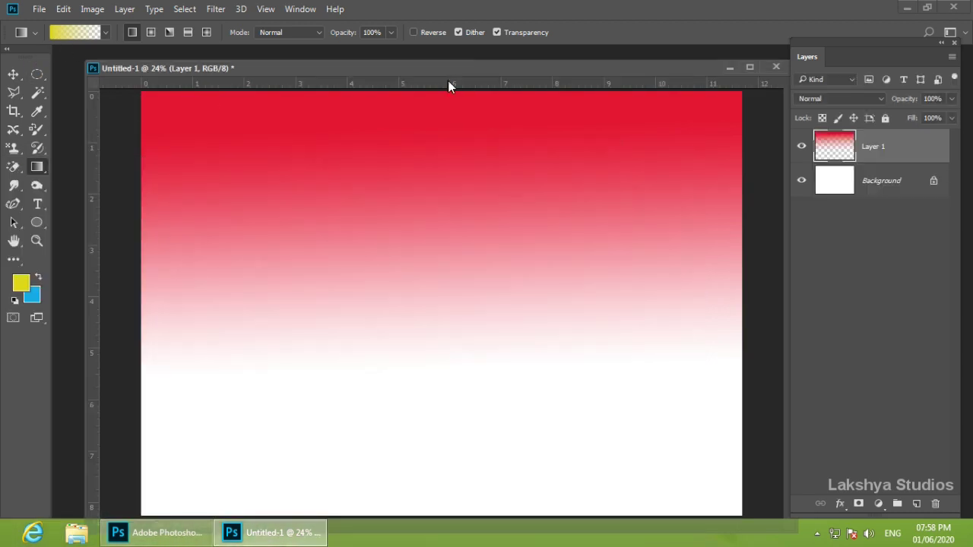
left_click(915, 503)
left_click_drag(878, 182, 935, 503)
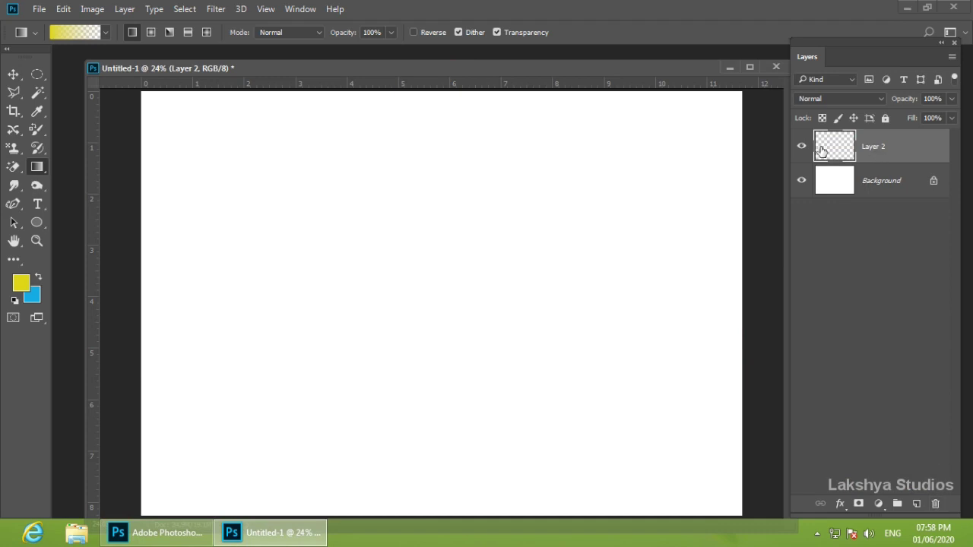
- Try the yellow, purple, orange and blue preset diagonally on Layer 2, then undo it
left_click(104, 34)
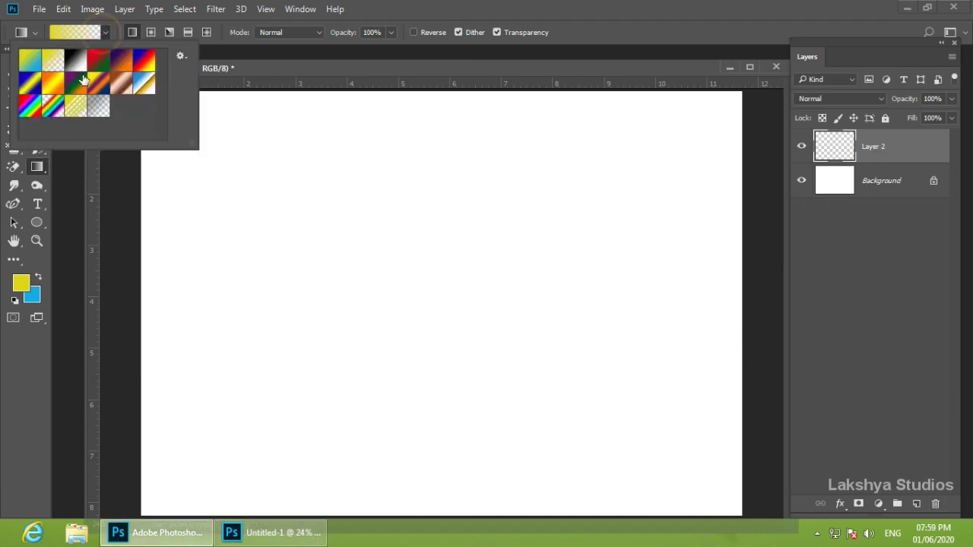
left_click(54, 106)
left_click(107, 87)
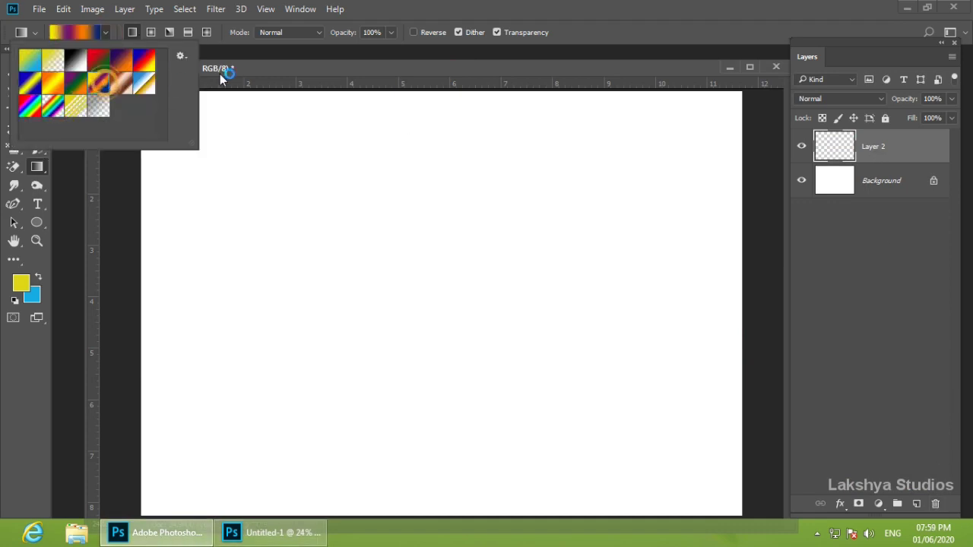
left_click(223, 68)
left_click_drag(254, 211, 585, 422)
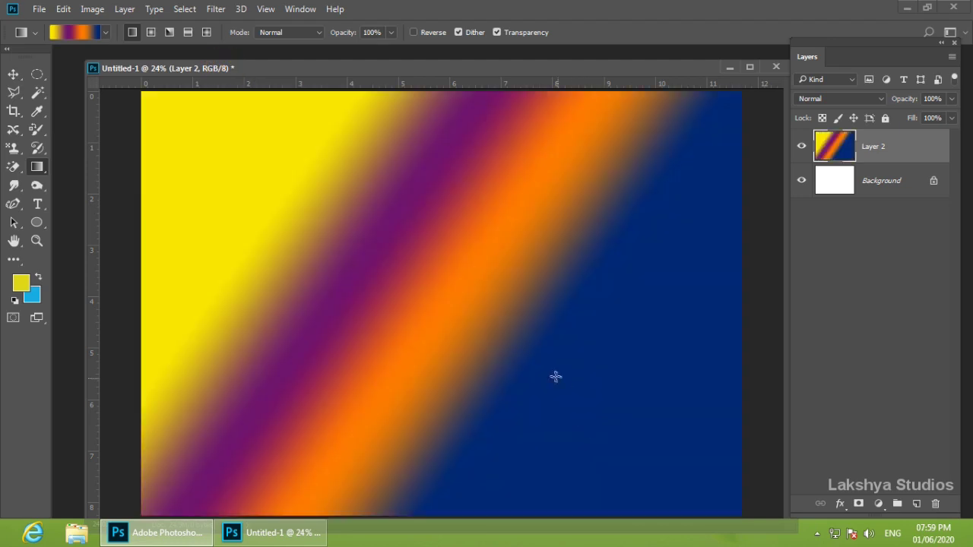
key("ctrl+z")
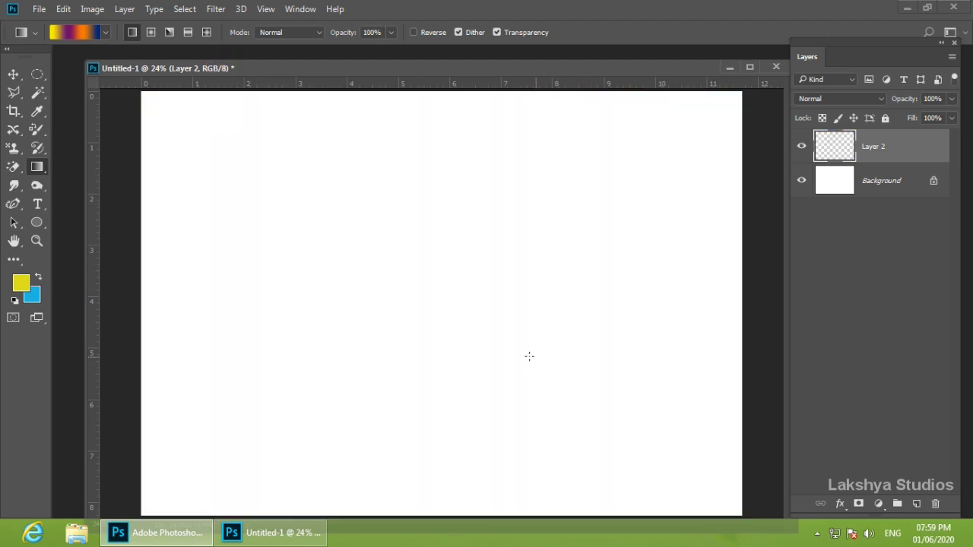
- Select the yellow-to-blue Foreground to Background gradient preset
left_click(106, 33)
left_click(34, 64)
left_click(237, 66)
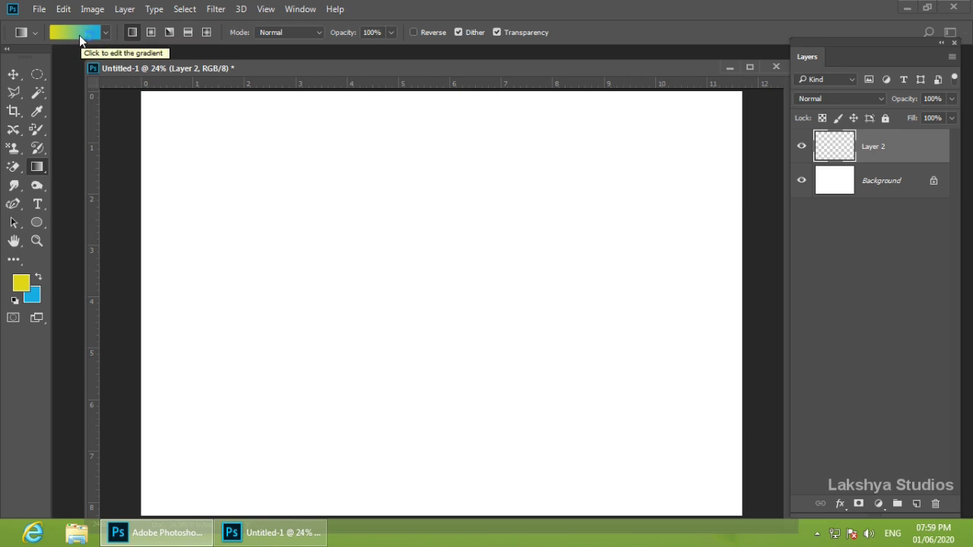
- Open the Gradient Editor and set the starting colour stop to pink
left_click(79, 34)
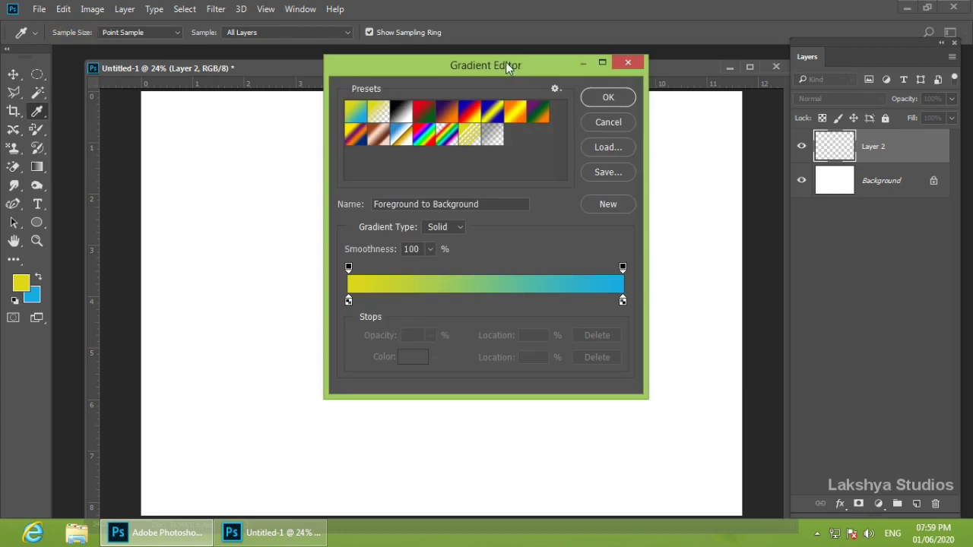
left_click_drag(507, 67, 431, 76)
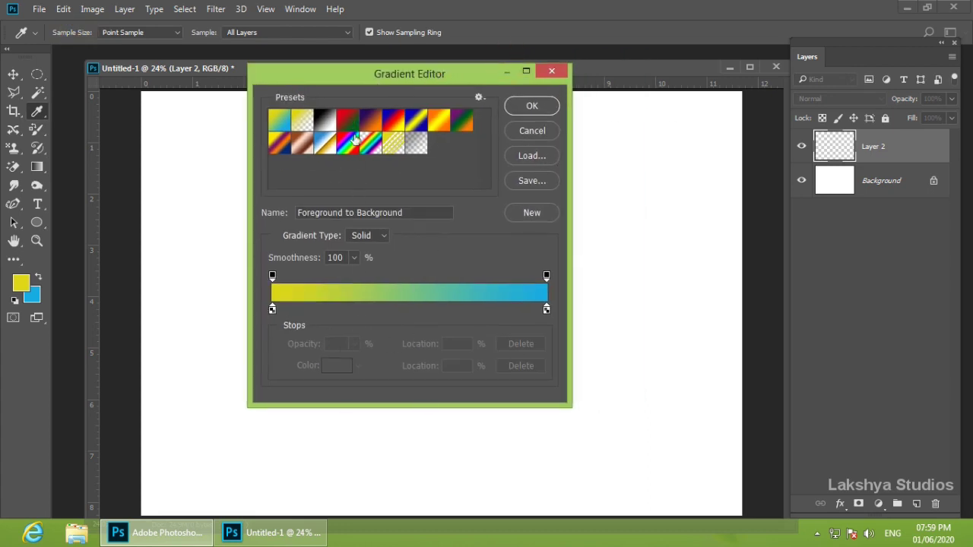
left_click_drag(357, 73, 336, 73)
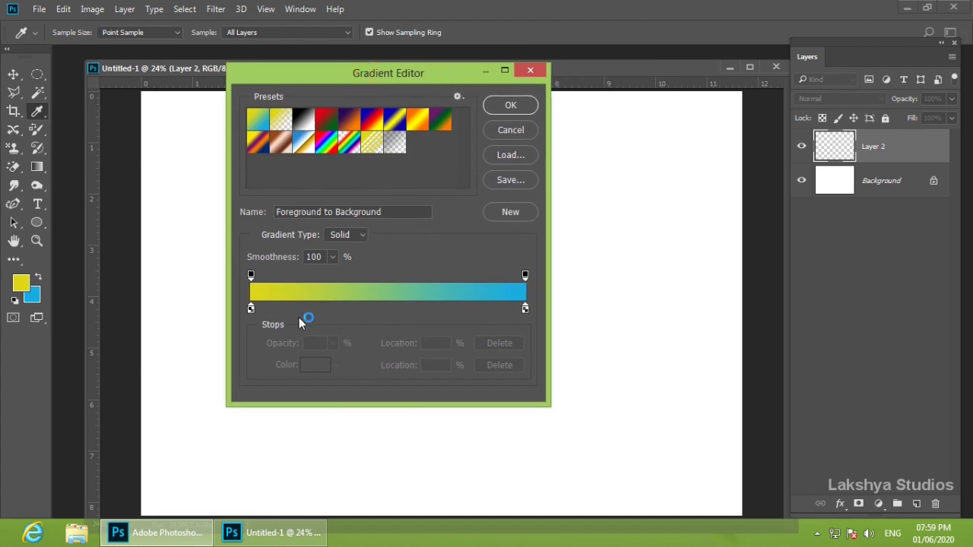
left_click(252, 308)
left_click(312, 366)
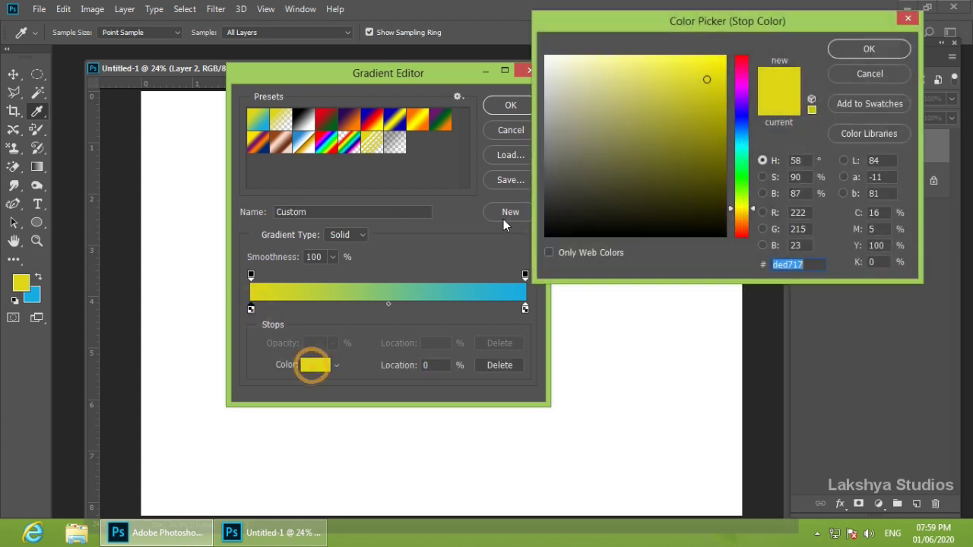
left_click(741, 67)
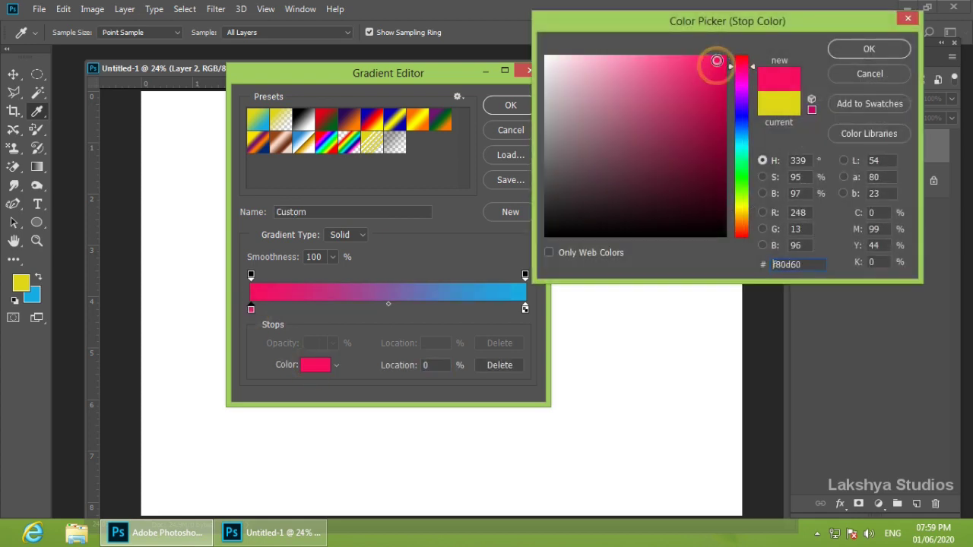
left_click(869, 48)
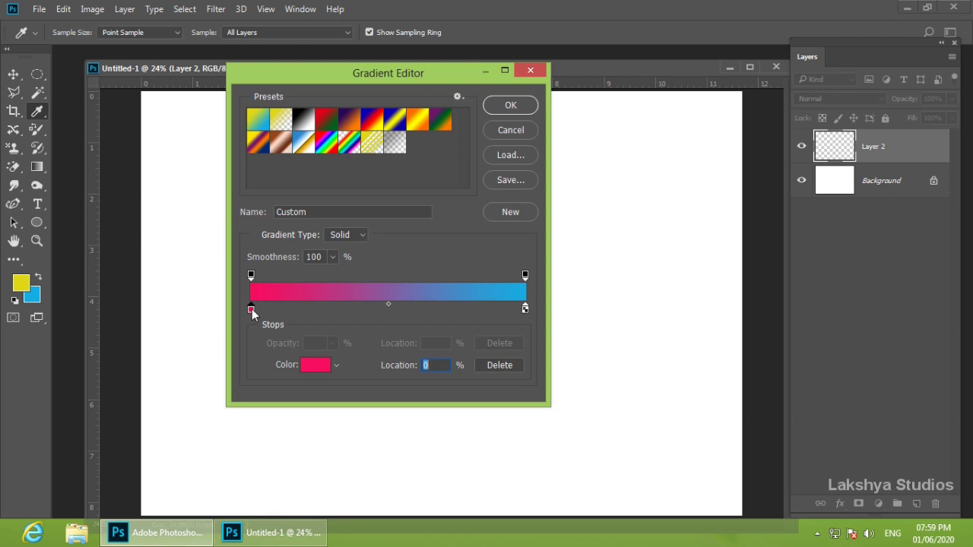
- Add yellow colour stops at roughly 21%, 40%, 57%, 74% and 89%
left_click_drag(252, 309, 371, 313)
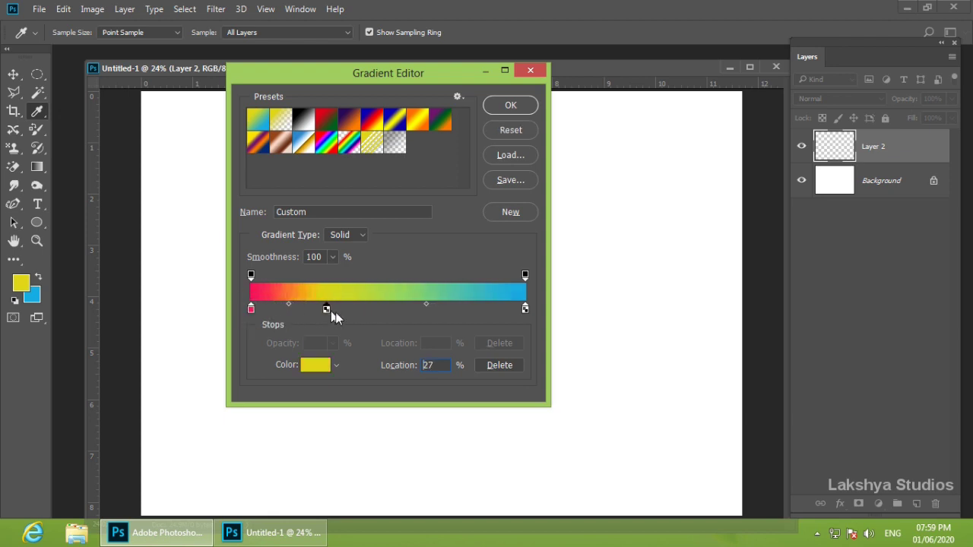
left_click(373, 314)
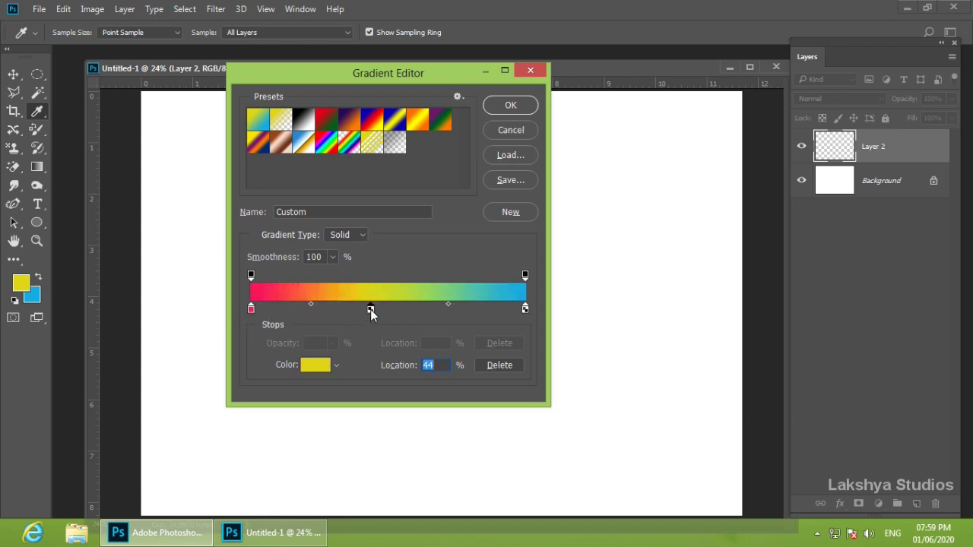
left_click_drag(370, 309, 308, 309)
left_click(360, 310)
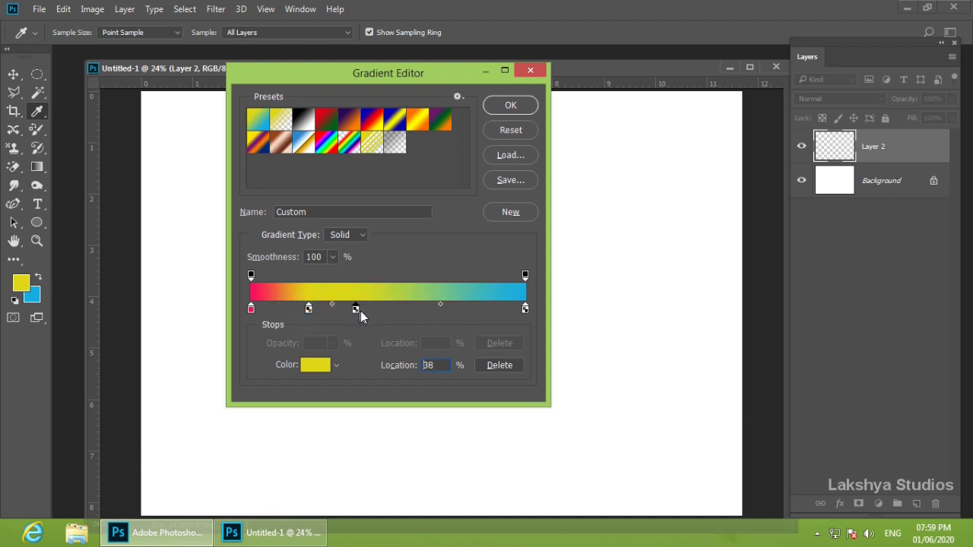
left_click(408, 309)
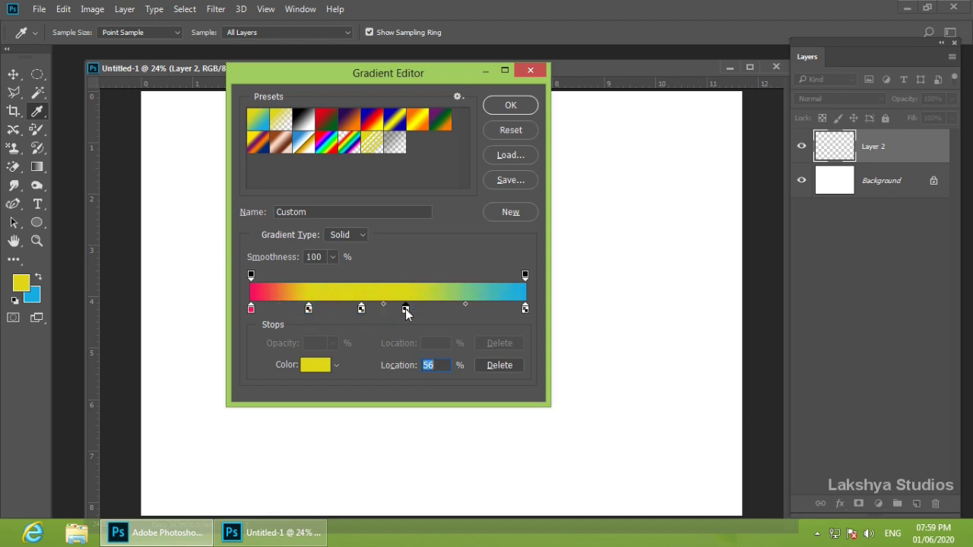
left_click(453, 309)
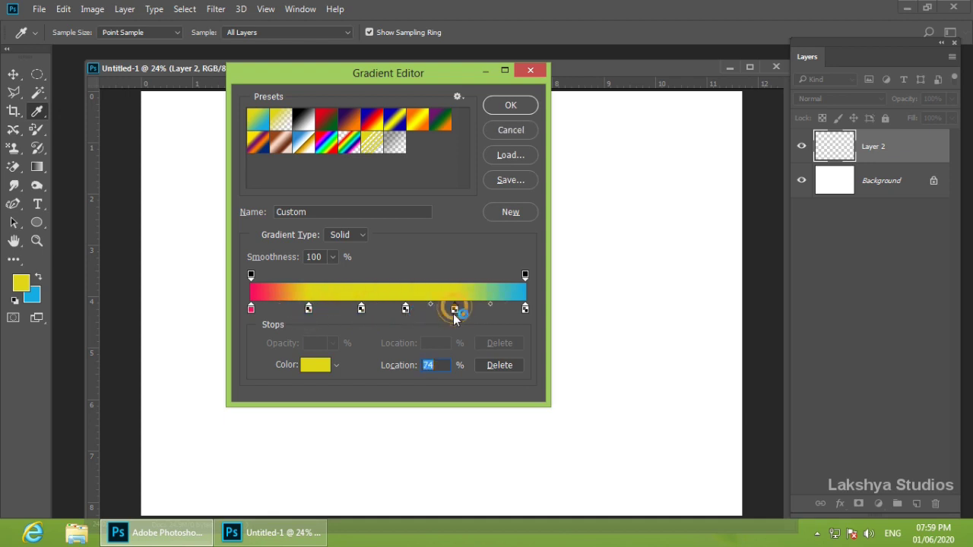
left_click(495, 309)
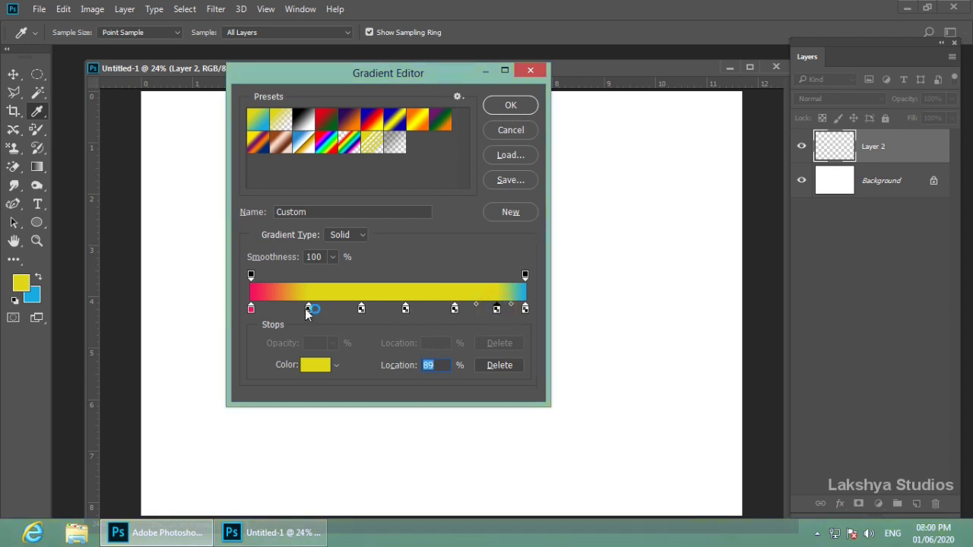
- Rearrange the yellow stops, removing one and adding a new stop near 31%
left_click_drag(308, 310, 293, 309)
left_click_drag(361, 310, 343, 309)
left_click_drag(405, 310, 390, 309)
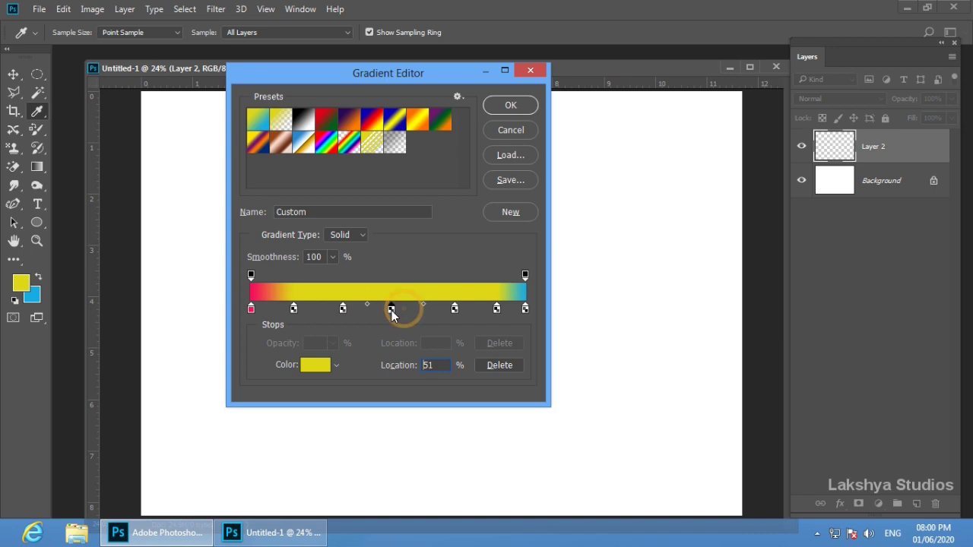
mouse_move(454, 310)
left_mouse_down()
mouse_move(443, 309)
mouse_move(484, 309)
left_mouse_up()
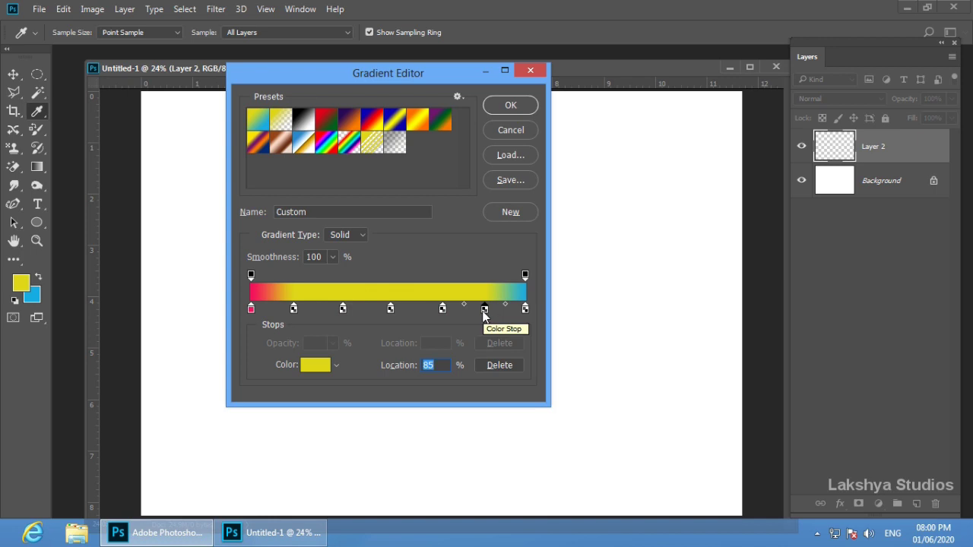
left_click(321, 311)
left_click_drag(293, 309, 286, 309)
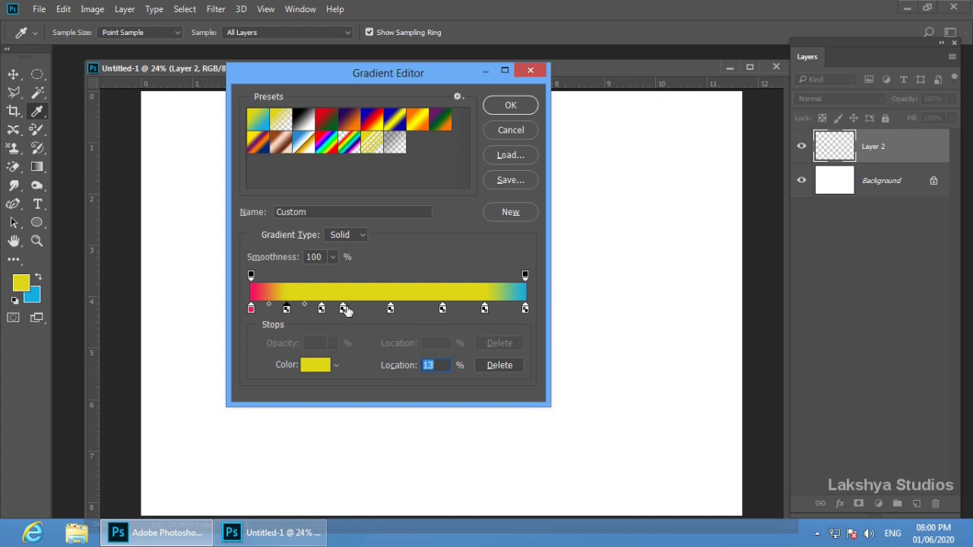
mouse_move(343, 308)
left_mouse_down()
mouse_move(345, 330)
mouse_move(334, 332)
left_mouse_up()
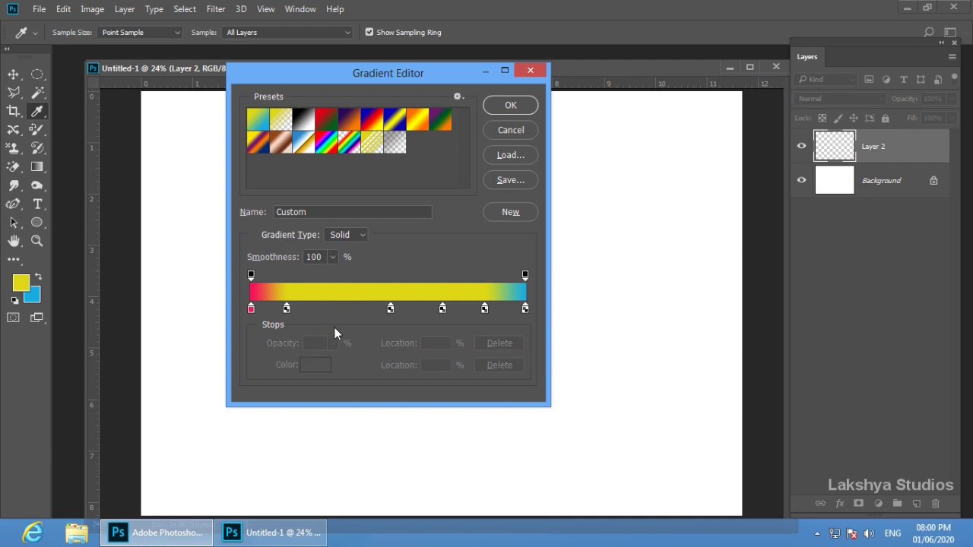
left_click_drag(286, 309, 306, 308)
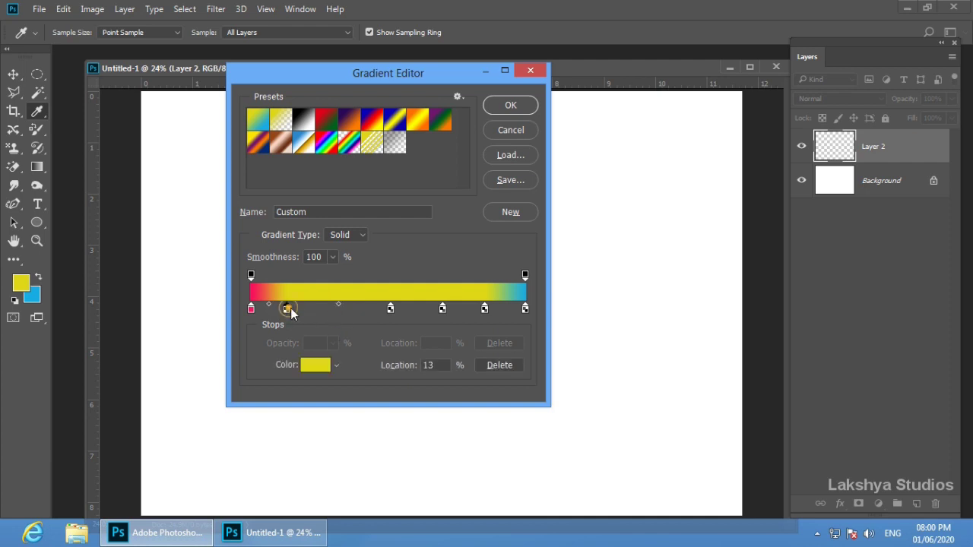
left_click(342, 309)
left_click(307, 309)
mouse_move(306, 310)
left_mouse_down()
mouse_move(291, 309)
mouse_move(335, 309)
left_mouse_up()
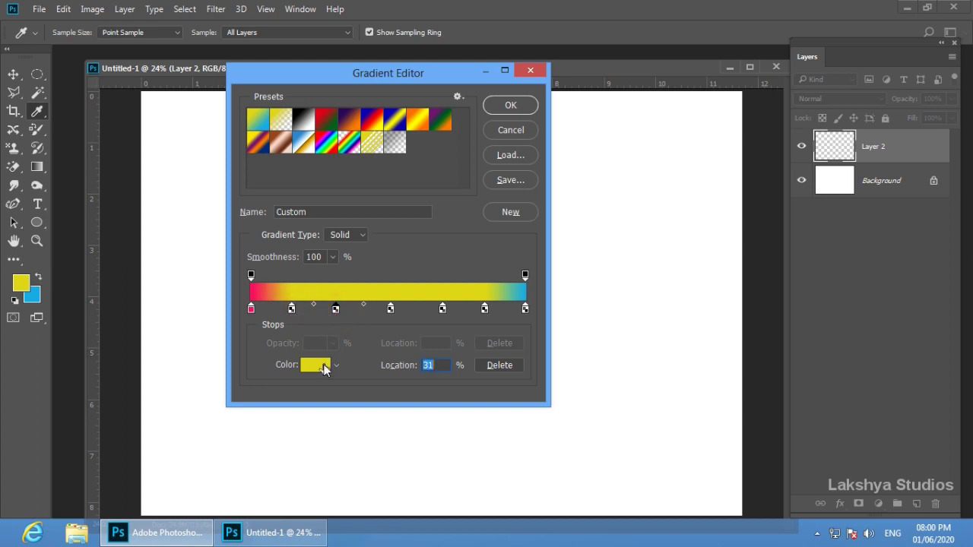
- Recolour the 31% stop blue and the 70% stop magenta
left_click(318, 365)
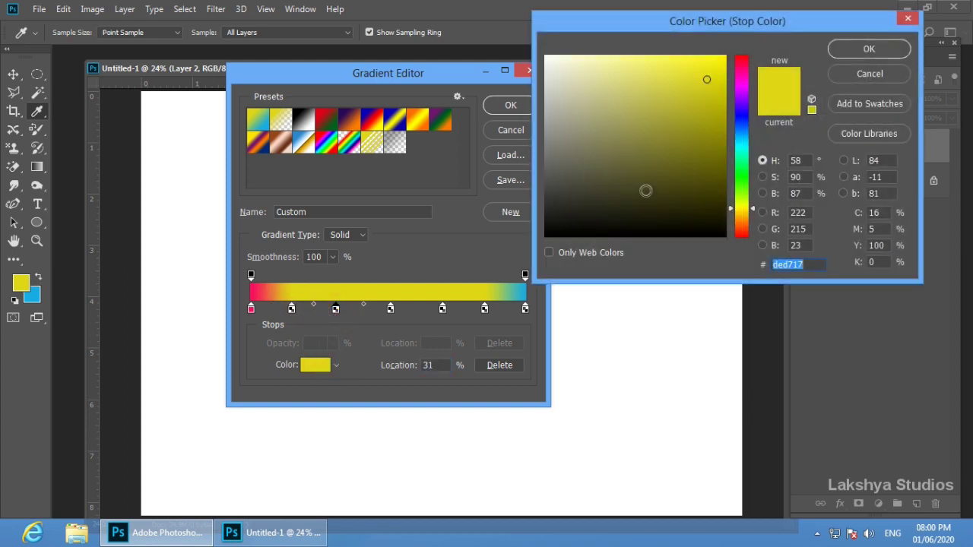
left_click(741, 134)
left_click(869, 48)
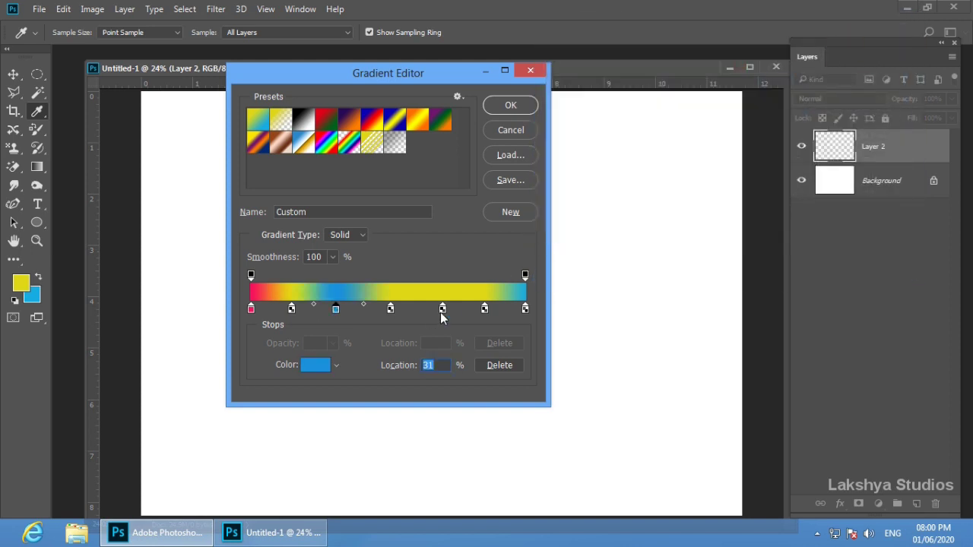
left_click(443, 309)
left_click(318, 365)
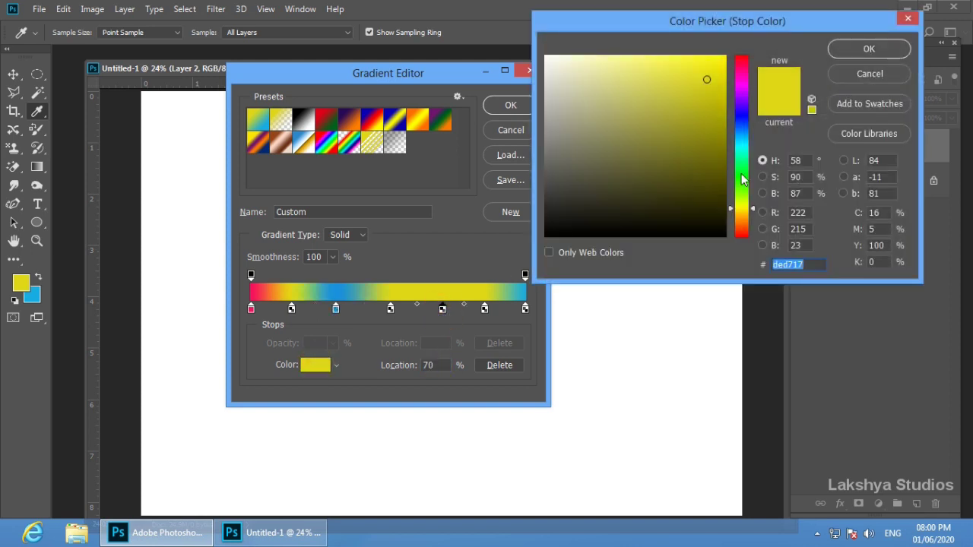
left_click(741, 86)
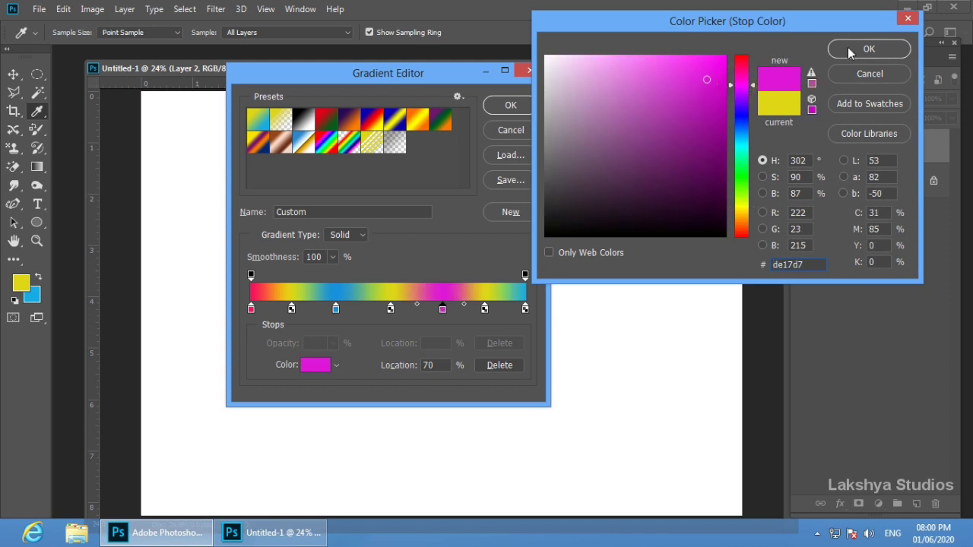
left_click(869, 49)
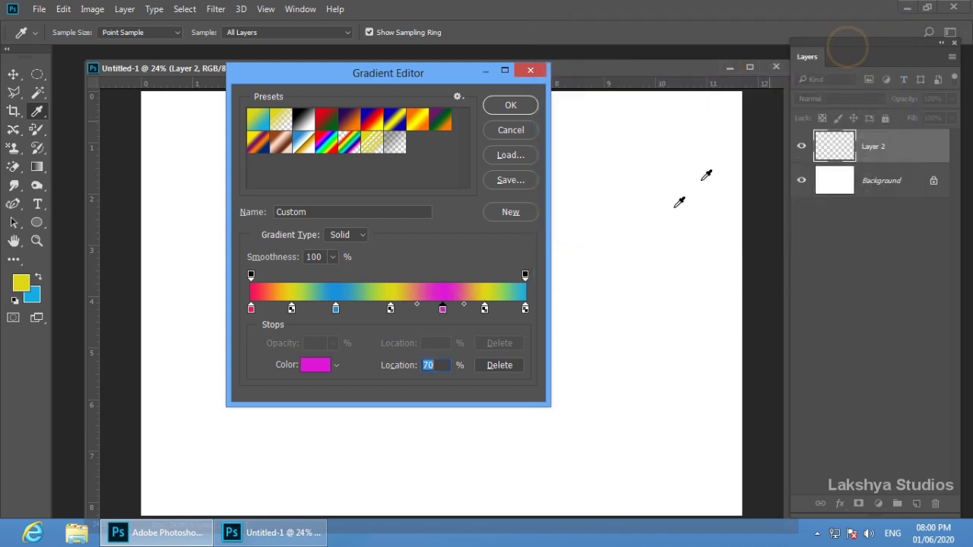
- Accept the rainbow gradient, fill Layer 2 diagonally with it, then undo the fill
left_click(511, 105)
left_click_drag(273, 233, 621, 441)
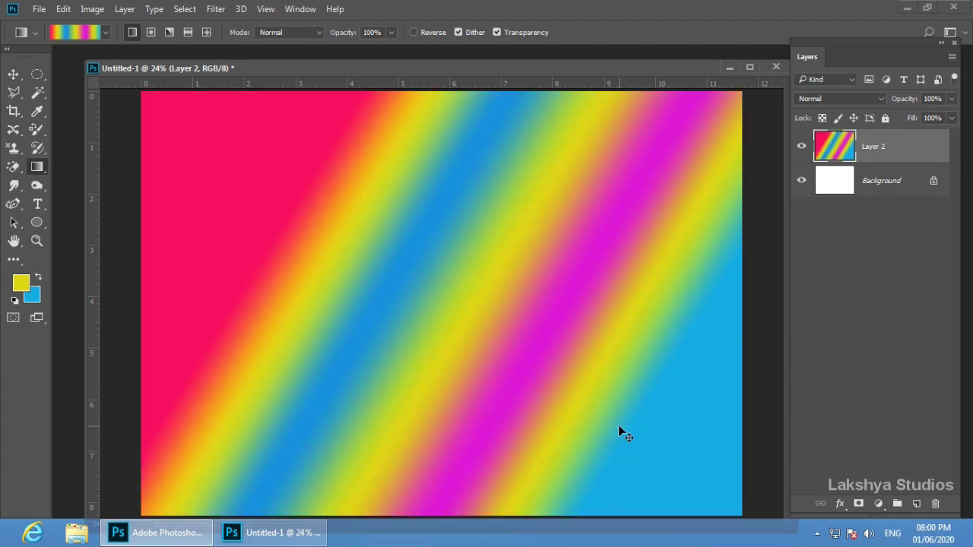
key("ctrl+z")
- Reopen the Gradient Editor and add the custom rainbow gradient to the presets as new
left_click(80, 32)
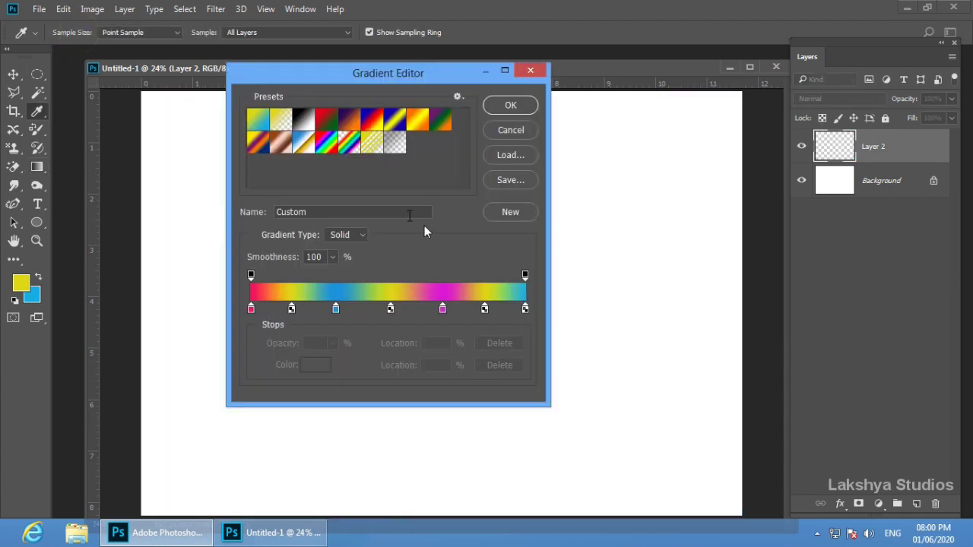
left_click_drag(408, 79, 402, 82)
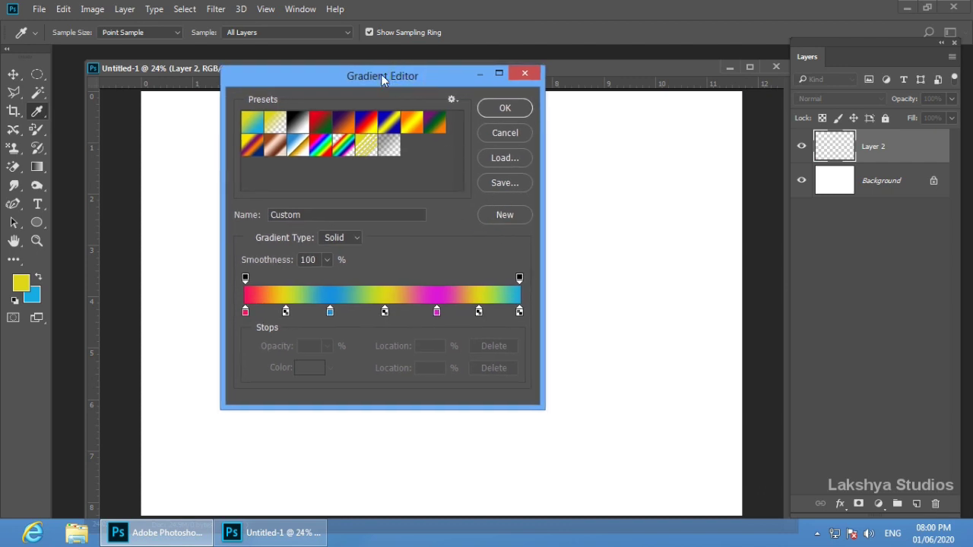
left_click_drag(381, 73, 376, 73)
left_click(503, 218)
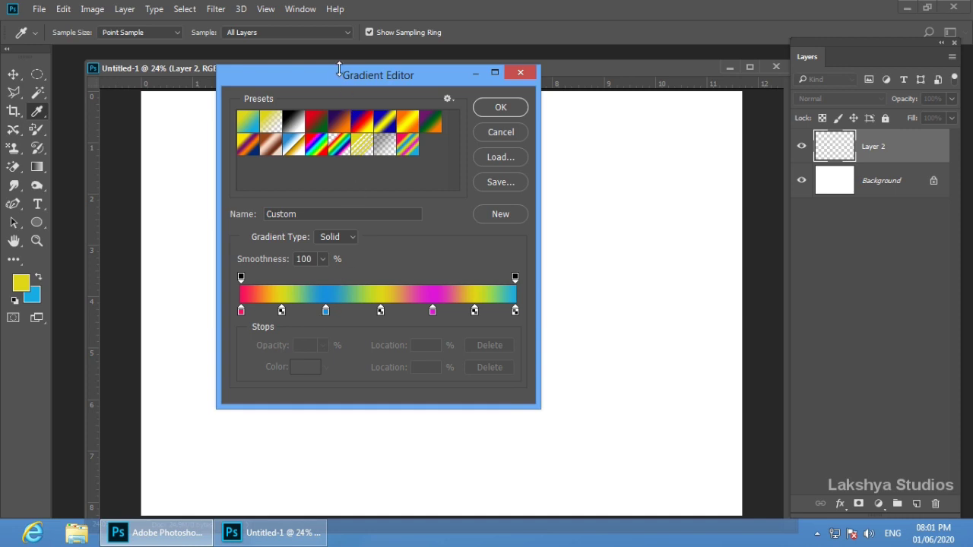
left_click_drag(345, 79, 339, 84)
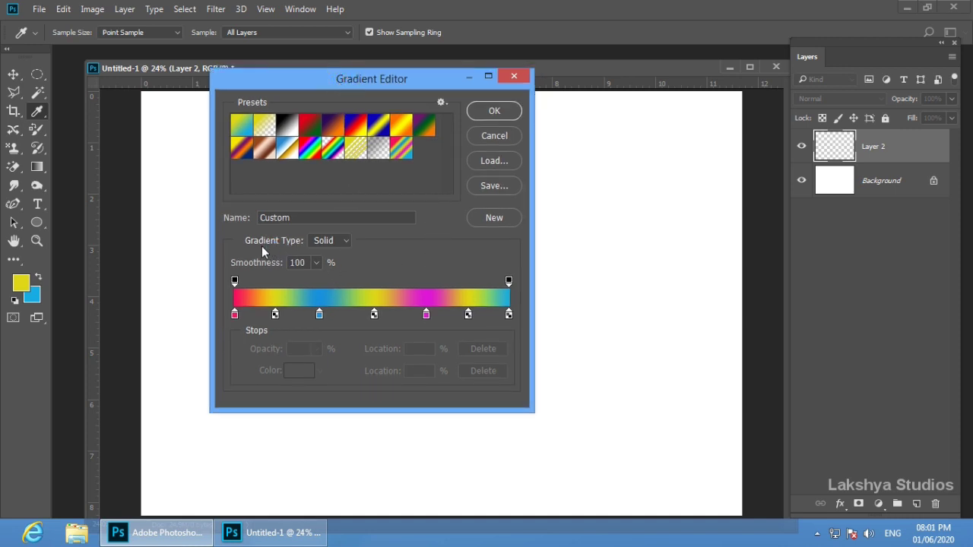
- Change the gradient type to Noise, name it 3, and randomize its colours
left_click(335, 241)
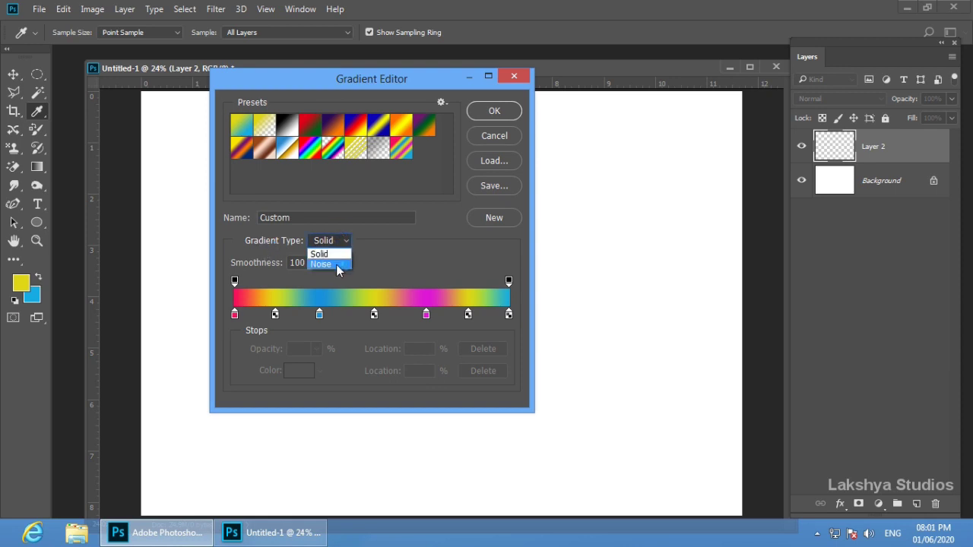
left_click(335, 263)
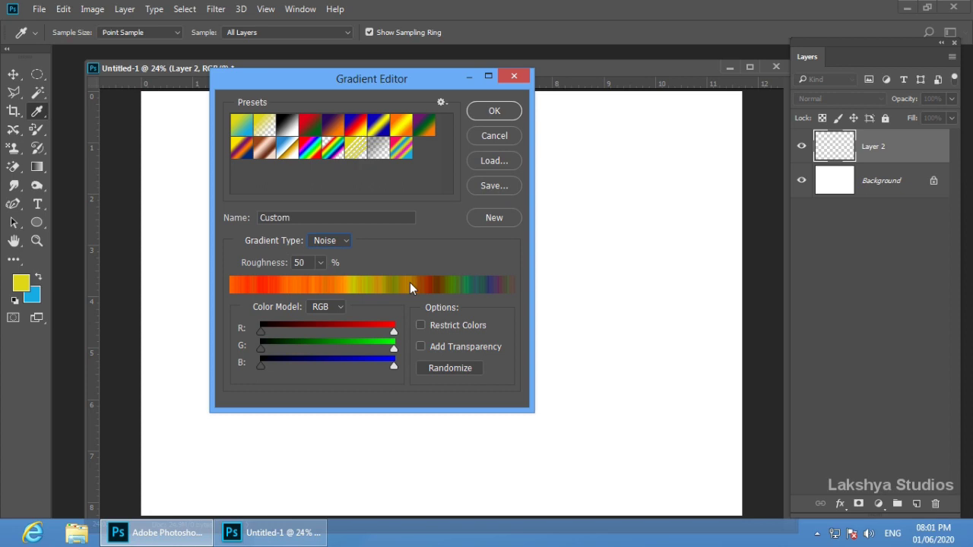
left_click(320, 217)
type("3")
left_click(461, 370)
left_click(463, 372)
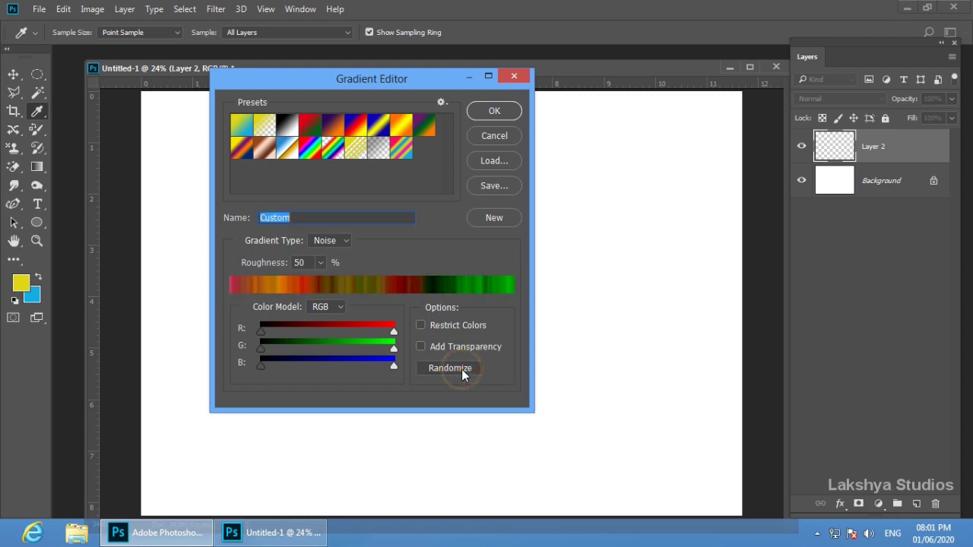
- Set the noise colour model to HSB, narrowing the hue range and raising minimum saturation
left_click(321, 309)
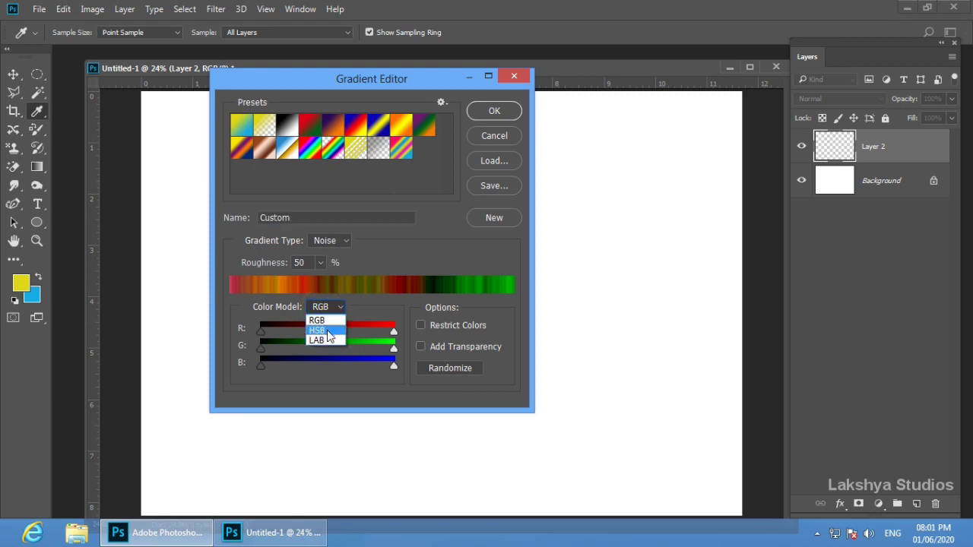
left_click(327, 329)
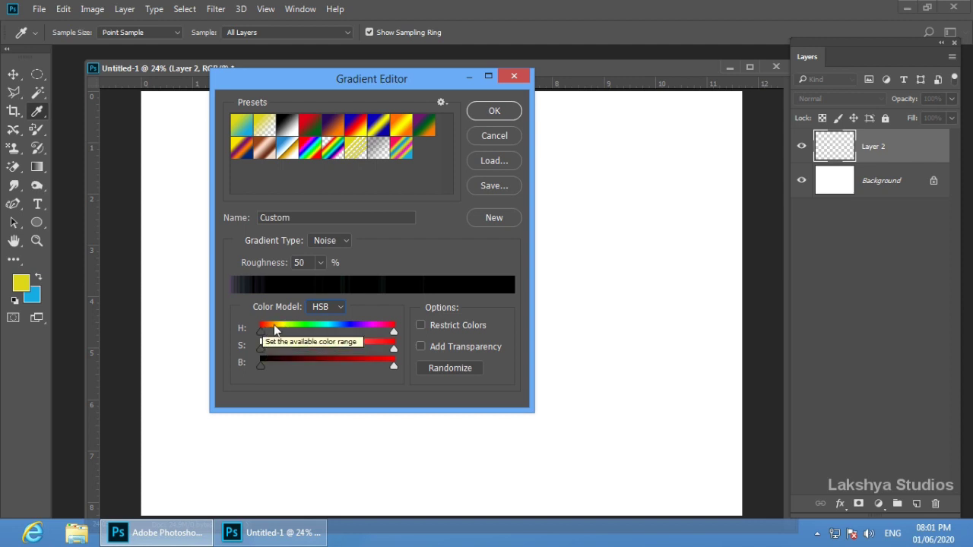
left_click_drag(395, 332, 287, 331)
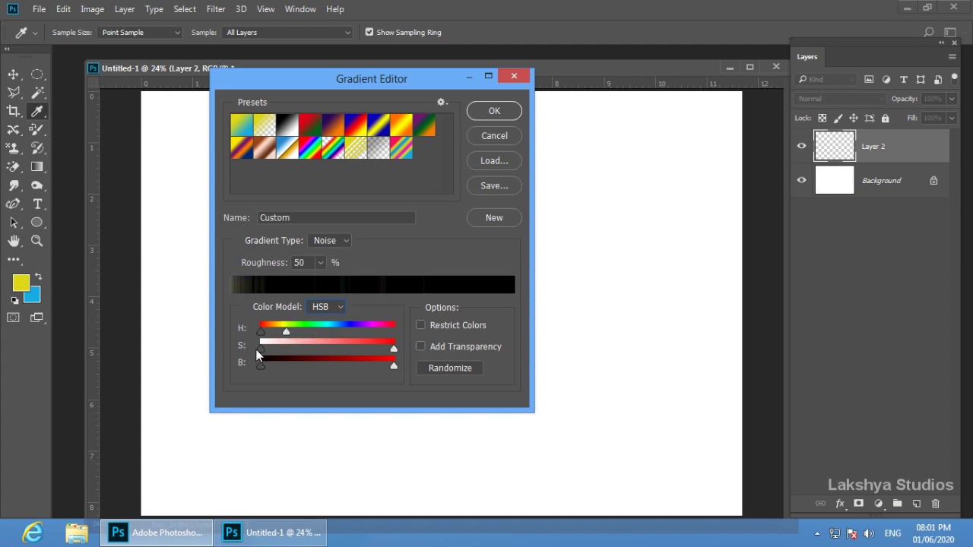
left_click_drag(257, 349, 331, 346)
- Raise the noise gradient's minimum brightness and randomize its colours several times
left_click(449, 368)
left_click(448, 368)
left_click(447, 367)
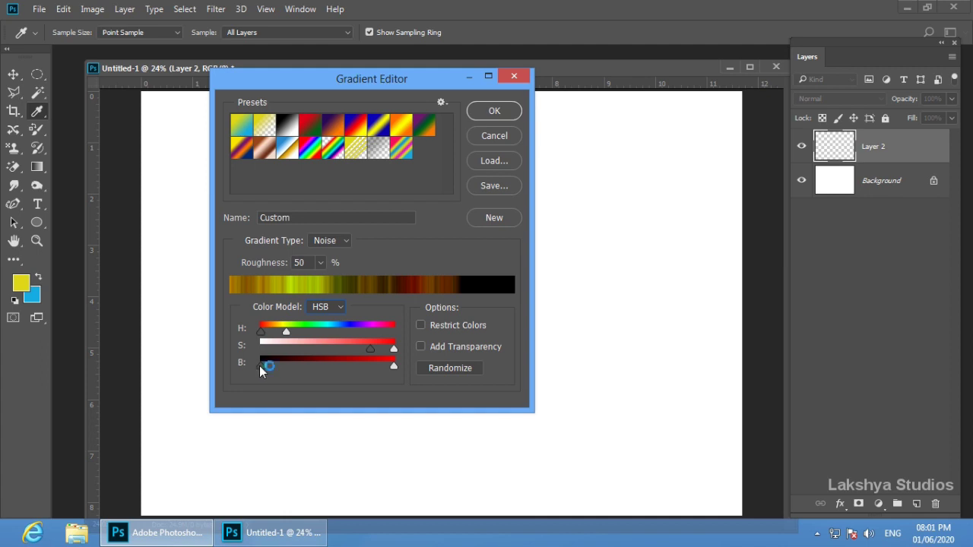
left_click_drag(261, 365, 360, 370)
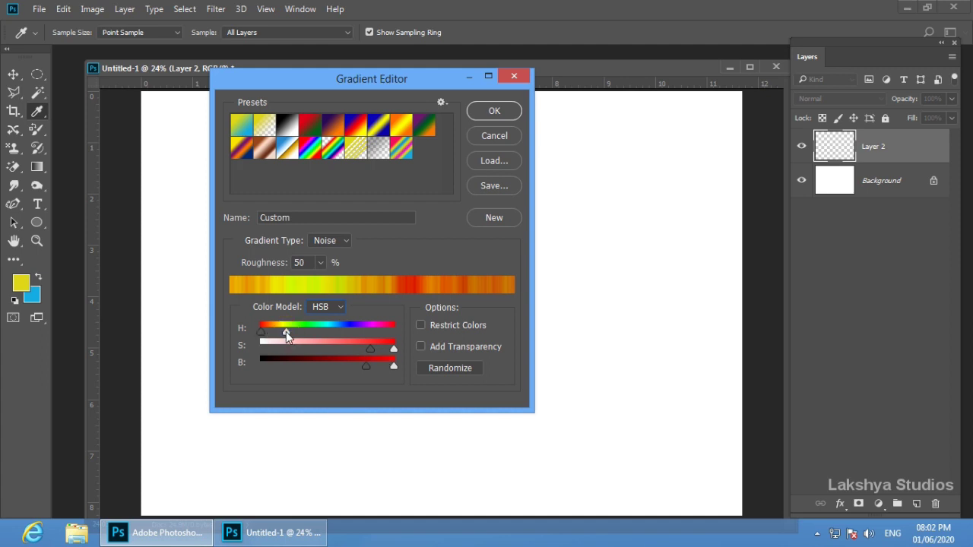
left_click(440, 369)
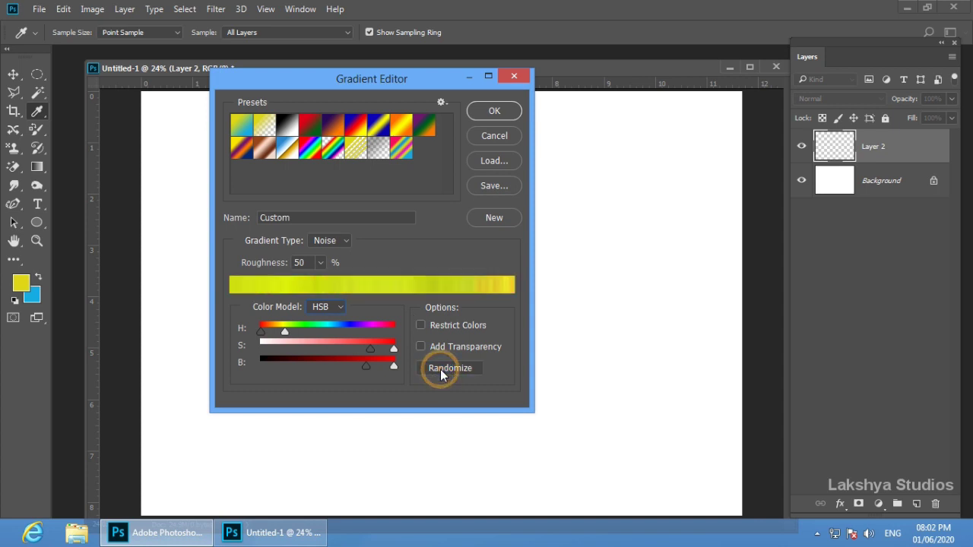
left_click(440, 369)
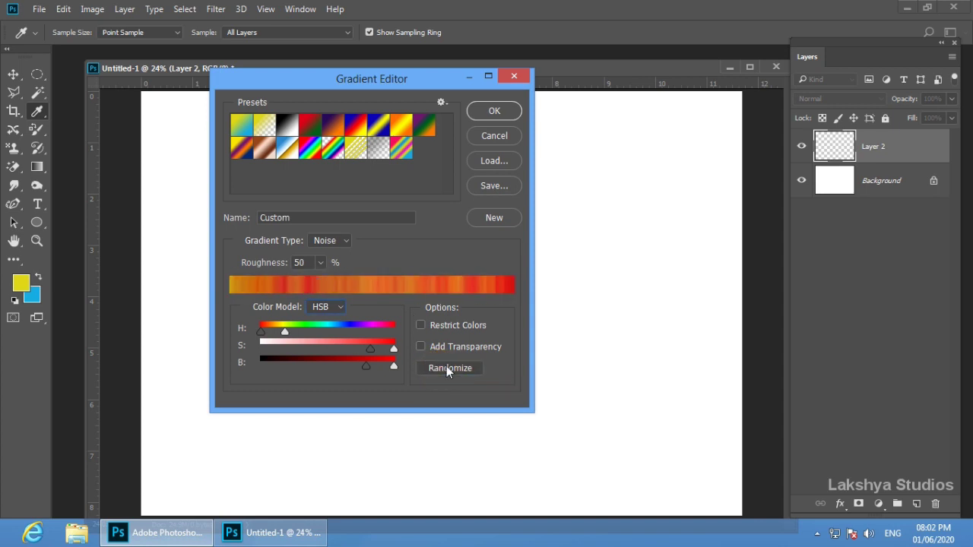
left_click(446, 368)
left_click(449, 373)
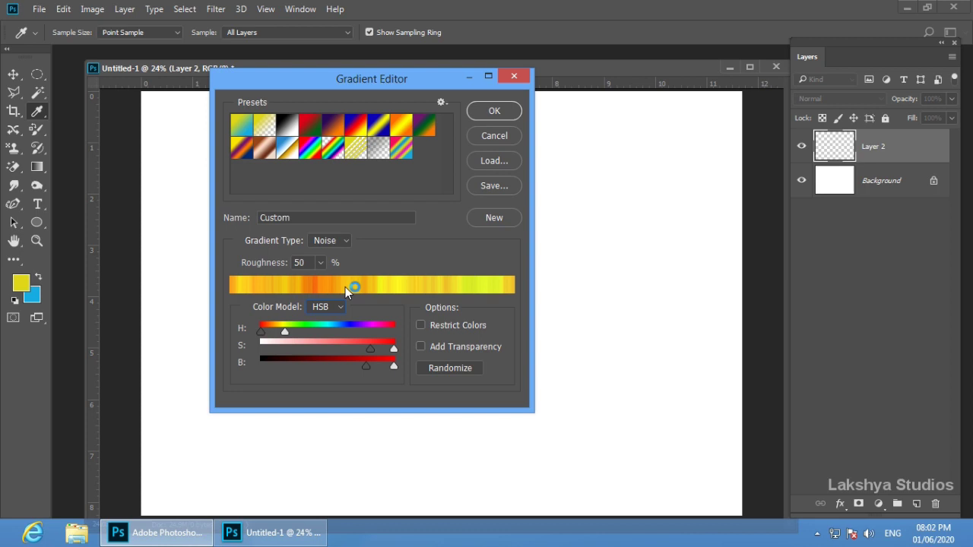
- Toggle the type to Solid and back to Noise, randomize to red-orange, and save it as a preset
left_click(330, 240)
left_click(327, 260)
left_click(330, 240)
left_click(328, 264)
left_click(453, 369)
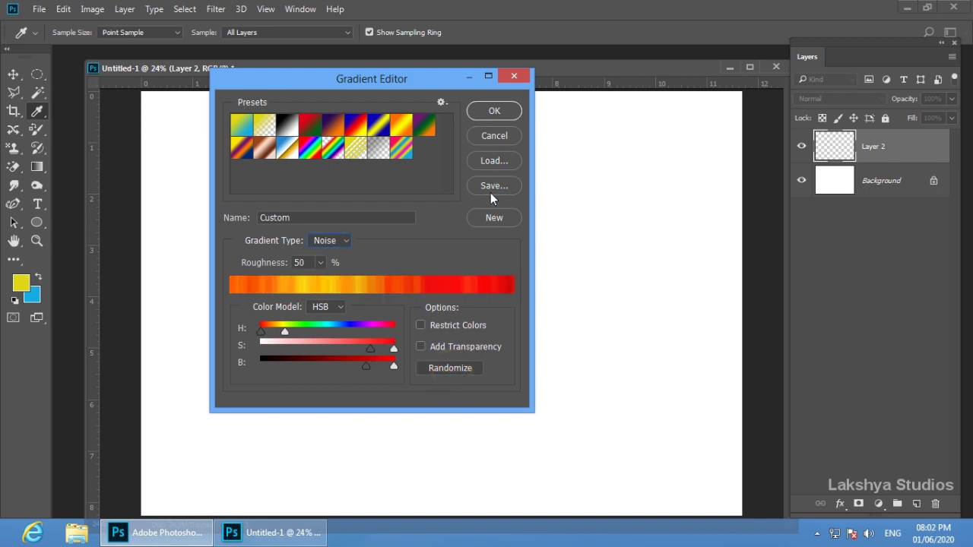
left_click(488, 225)
- Shift the hue range to greens, save that noise gradient, then make red-orange the active gradient
left_click_drag(284, 331, 328, 332)
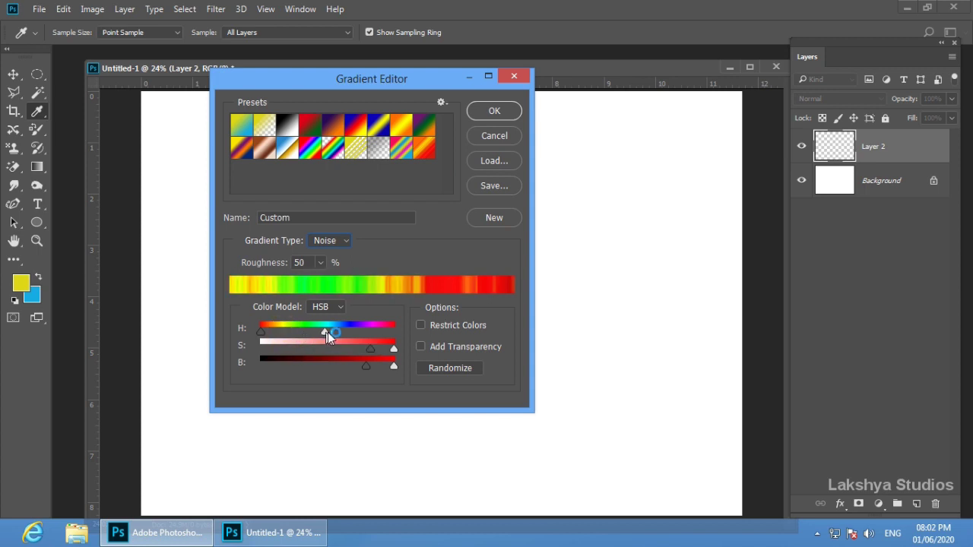
left_click_drag(262, 333, 302, 332)
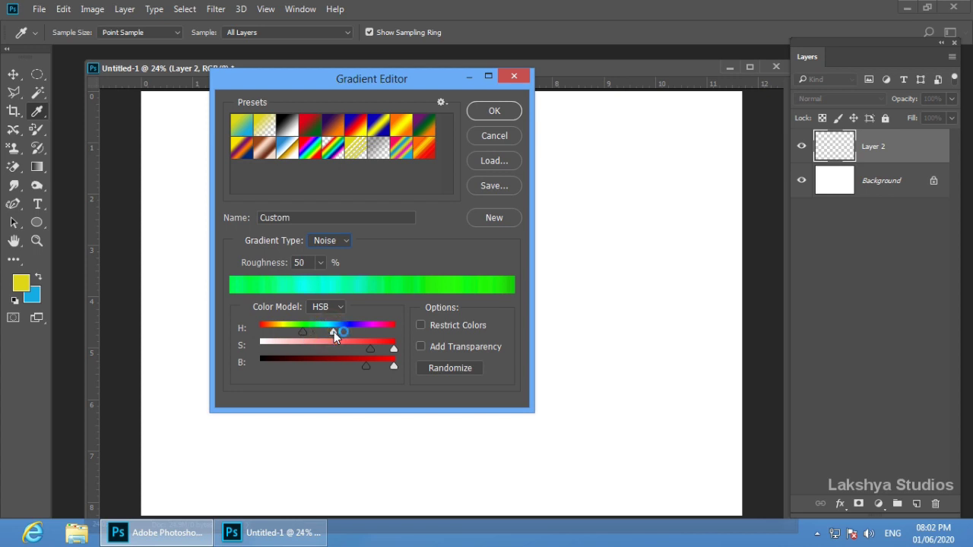
left_click(439, 369)
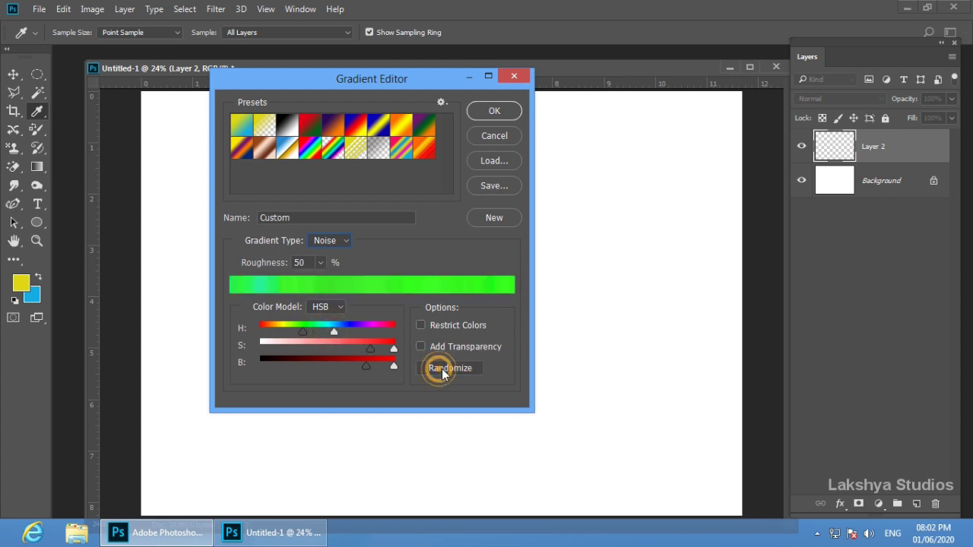
left_click(485, 220)
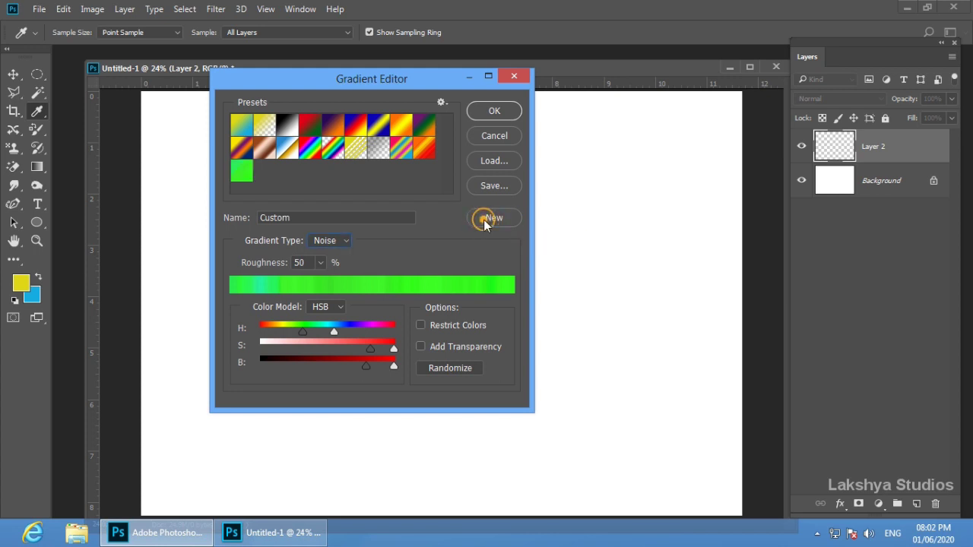
left_click(422, 149)
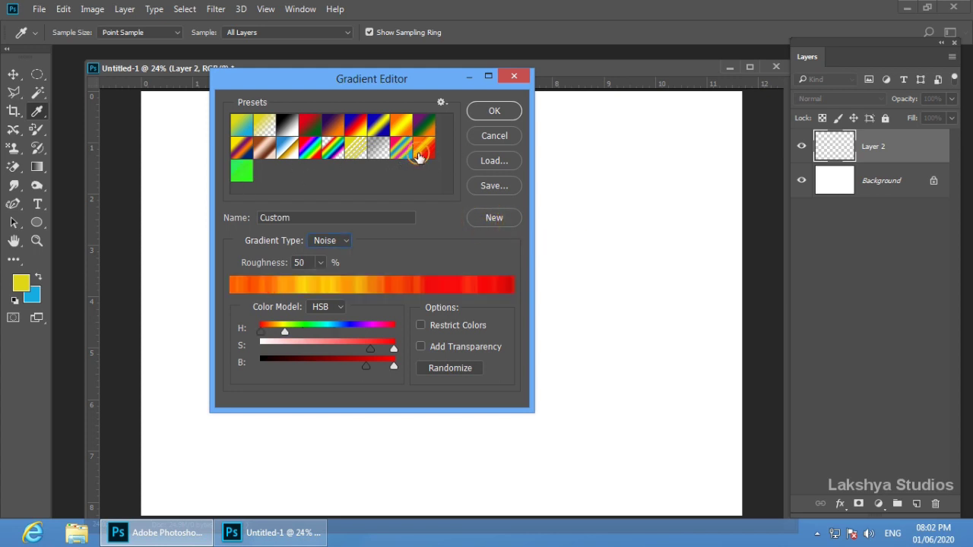
left_click(479, 115)
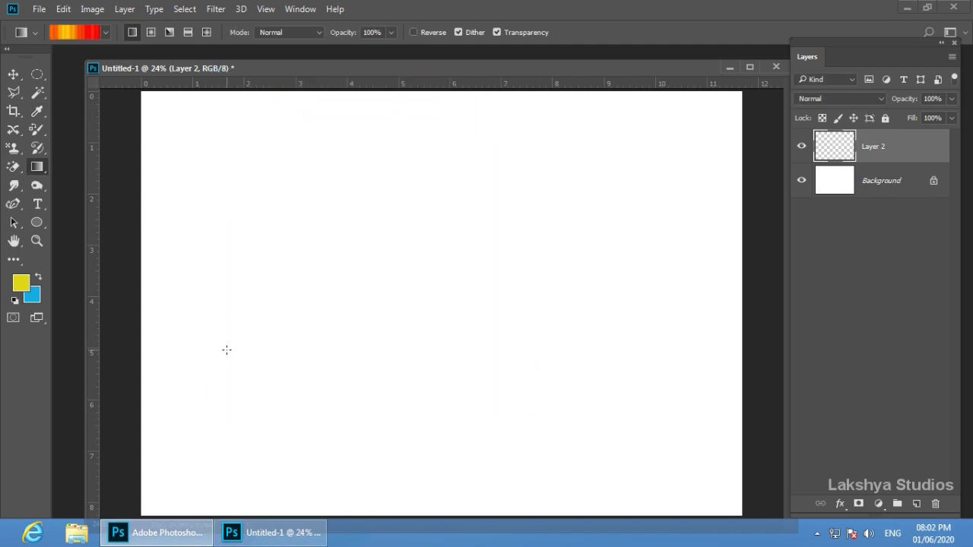
- Try horizontal and diagonal linear noise gradients on Layer 2, undoing each
left_click_drag(225, 350, 506, 338)
left_click_drag(598, 313, 598, 313)
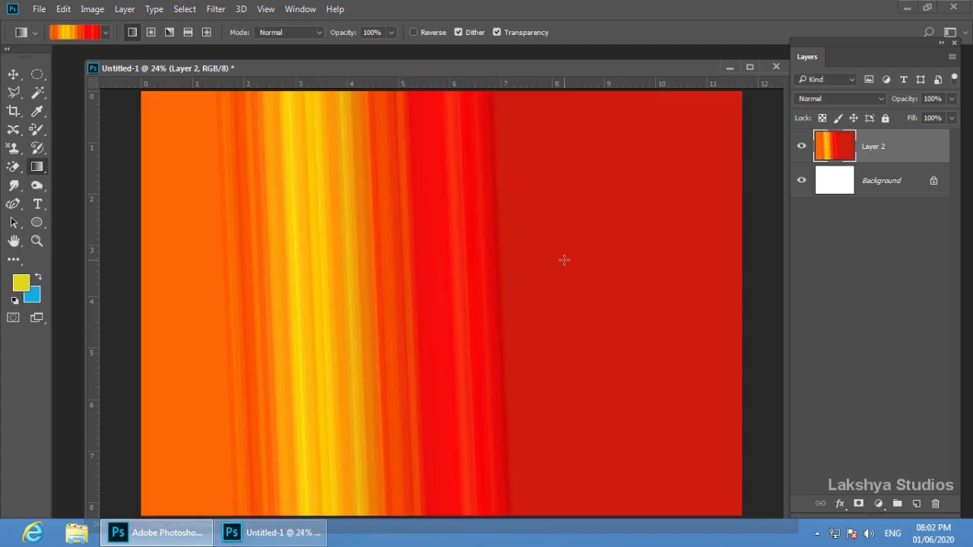
key("ctrl+z")
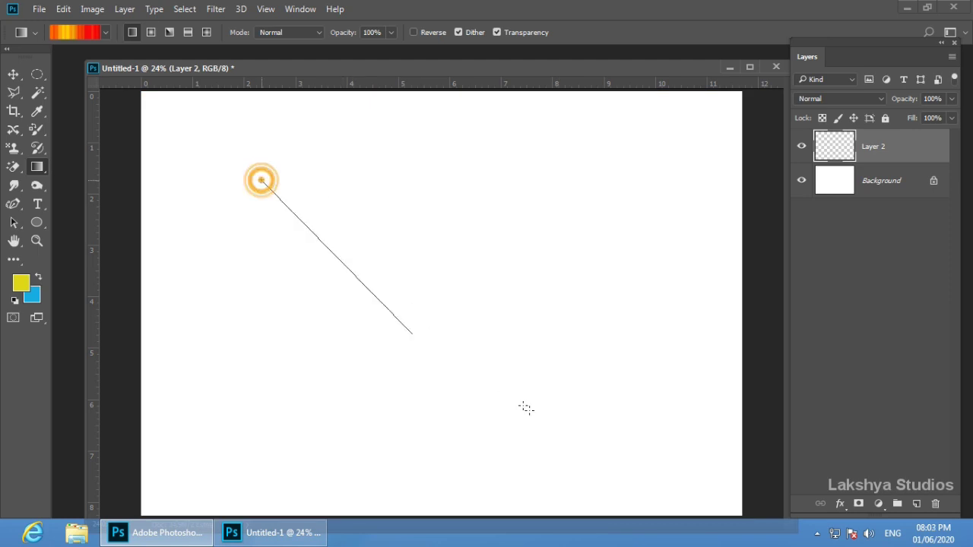
left_click_drag(261, 178, 545, 410)
key("ctrl+z")
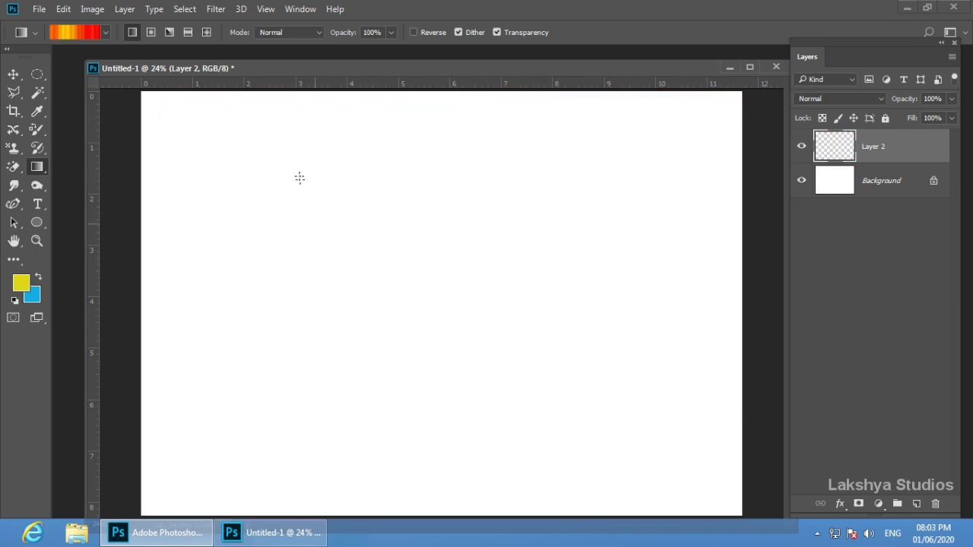
- Try radial noise gradients from the centre and the top-left corner, undoing each
left_click(149, 33)
left_click_drag(404, 304, 514, 408)
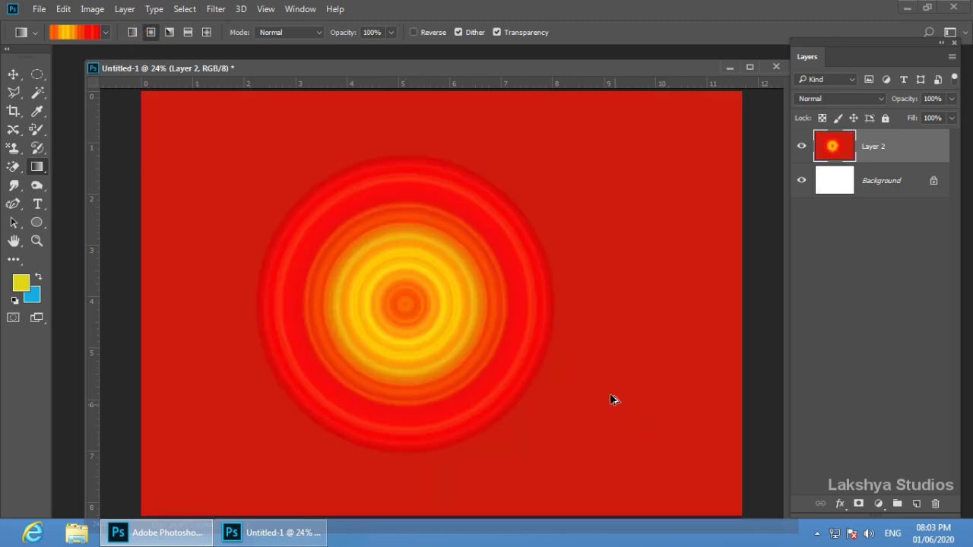
key("ctrl+z")
left_click_drag(182, 98, 433, 327)
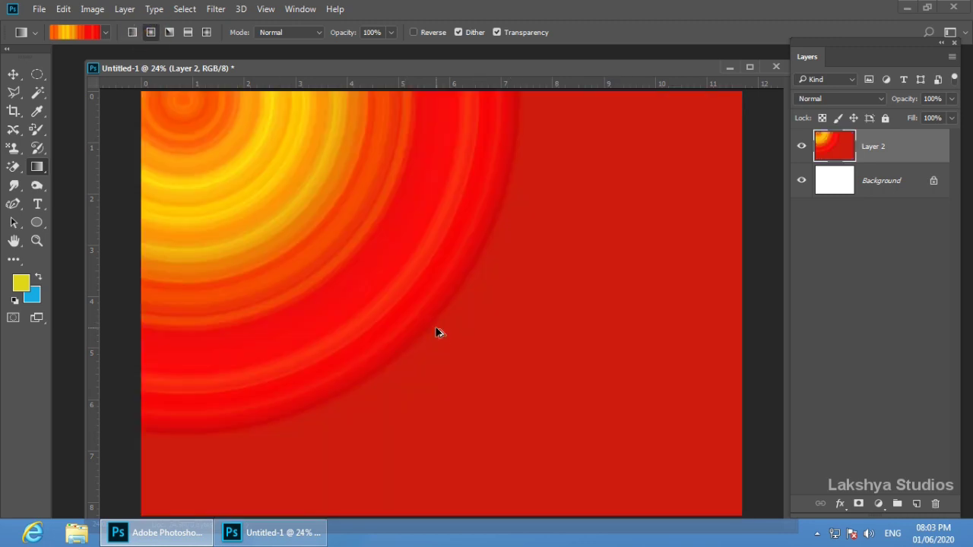
key("ctrl+z")
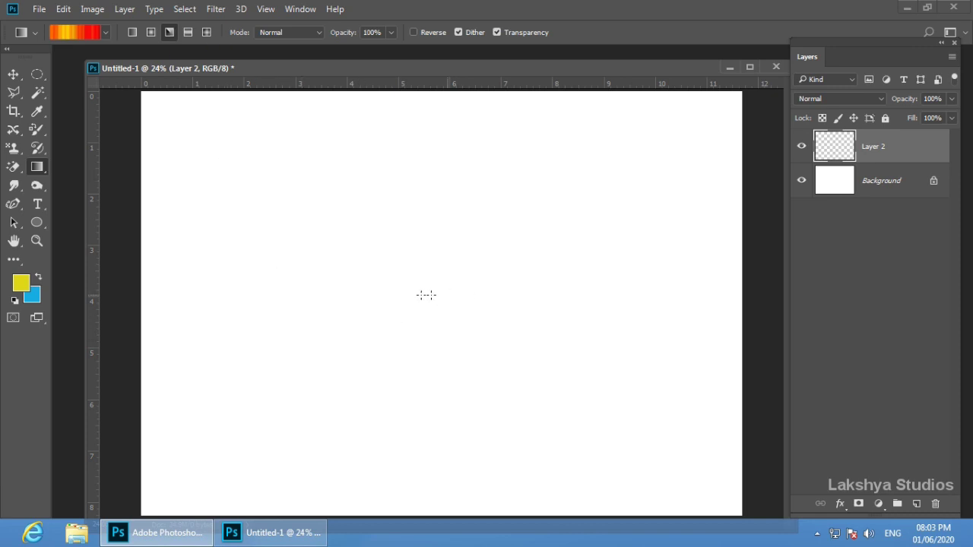
- Draw an angle gradient from the canvas centre, then cancel and undo it
mouse_move(405, 298)
left_mouse_down()
mouse_move(549, 450)
mouse_move(585, 469)
left_mouse_up()
key("Escape")
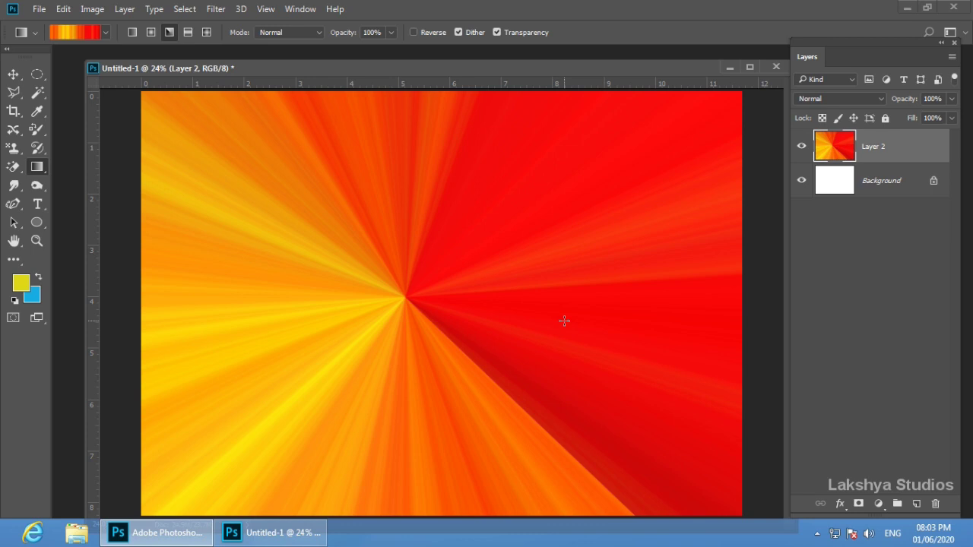
key("ctrl+z")
- Try three diamond noise gradients of different sizes and positions, undoing each
left_click(205, 33)
left_click_drag(347, 286, 467, 392)
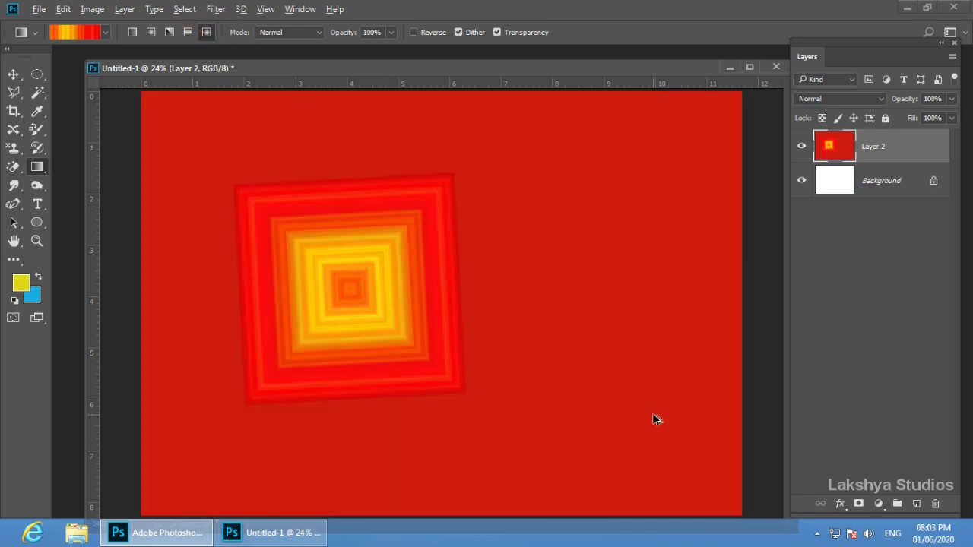
key("ctrl+z")
left_click_drag(186, 165, 534, 409)
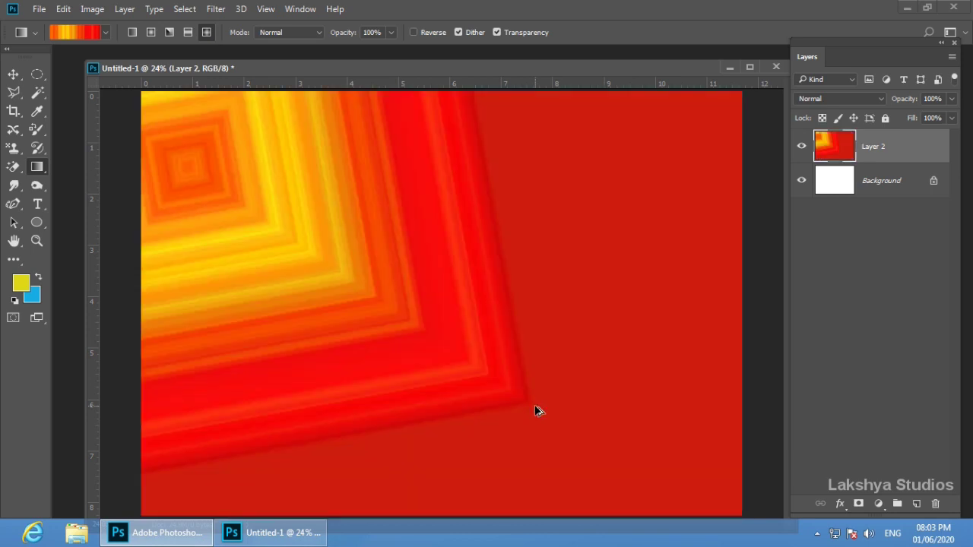
key("ctrl+z")
left_click_drag(142, 91, 394, 291)
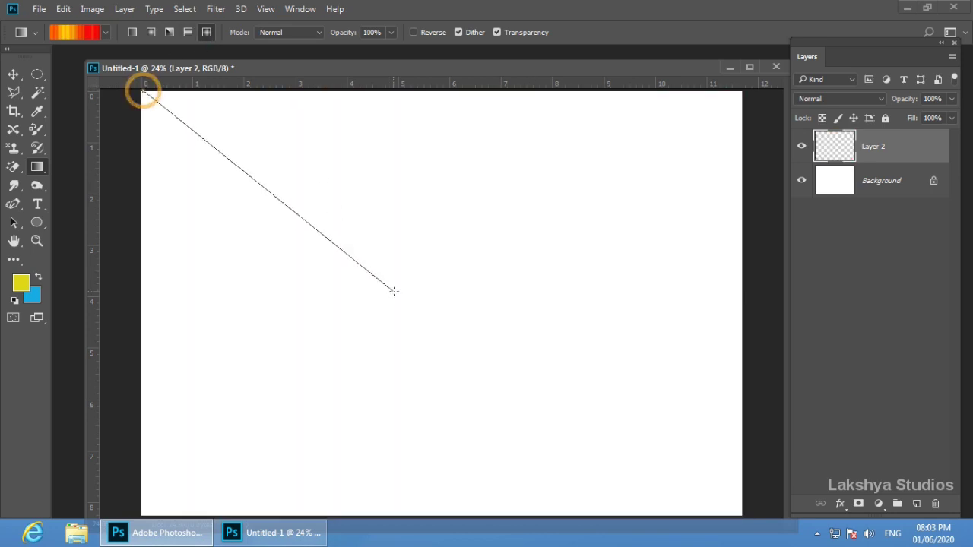
key("ctrl+z")
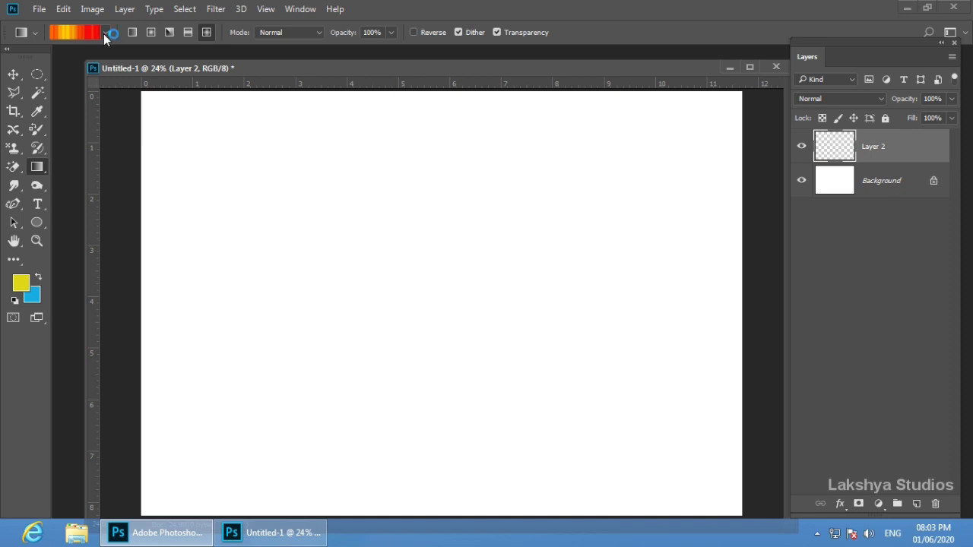
- Select the saved green noise preset, test it as a diamond gradient, and undo
left_click(105, 33)
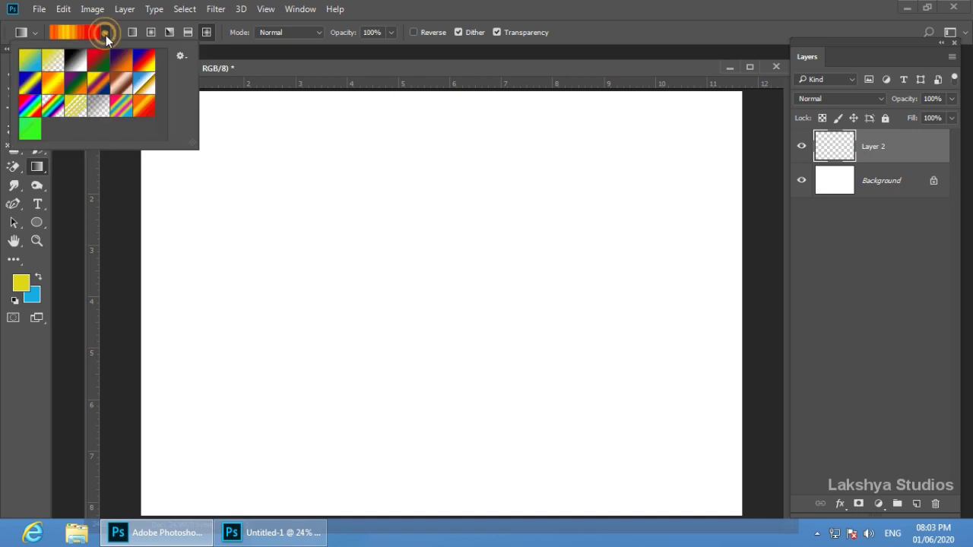
left_click(36, 134)
left_click(244, 99)
left_click_drag(194, 170, 387, 343)
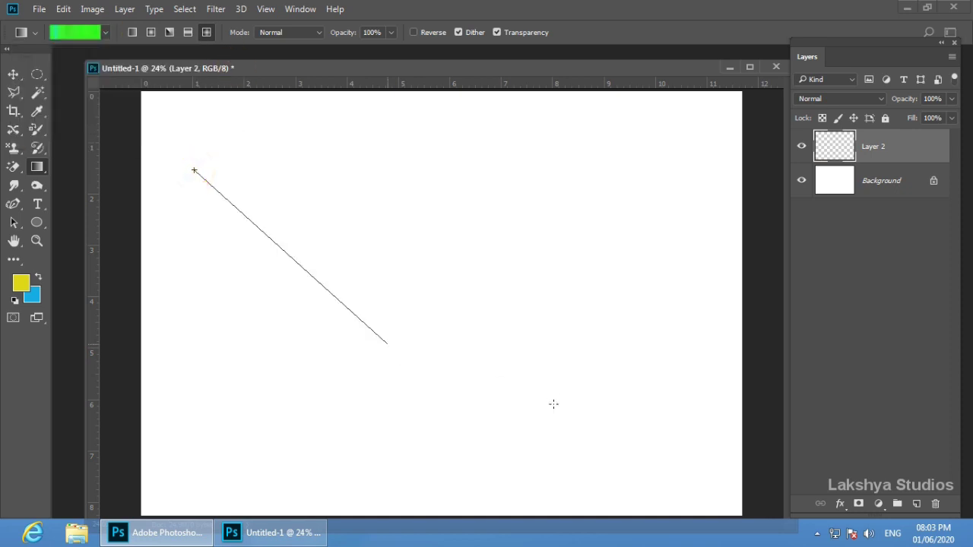
key("ctrl+z")
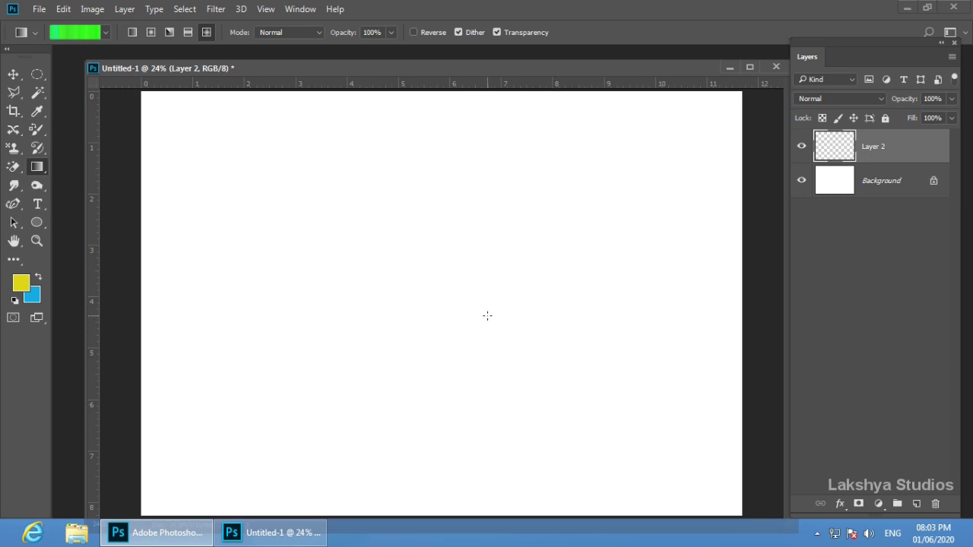
- Reopen the gradient picker and show its library menu listing sets like Photographic Toning
left_click(106, 33)
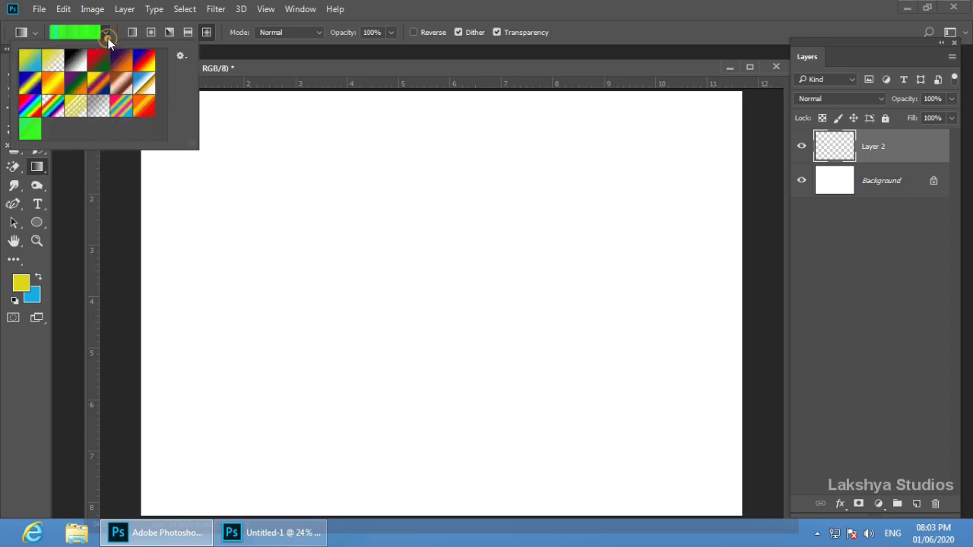
left_click(239, 70)
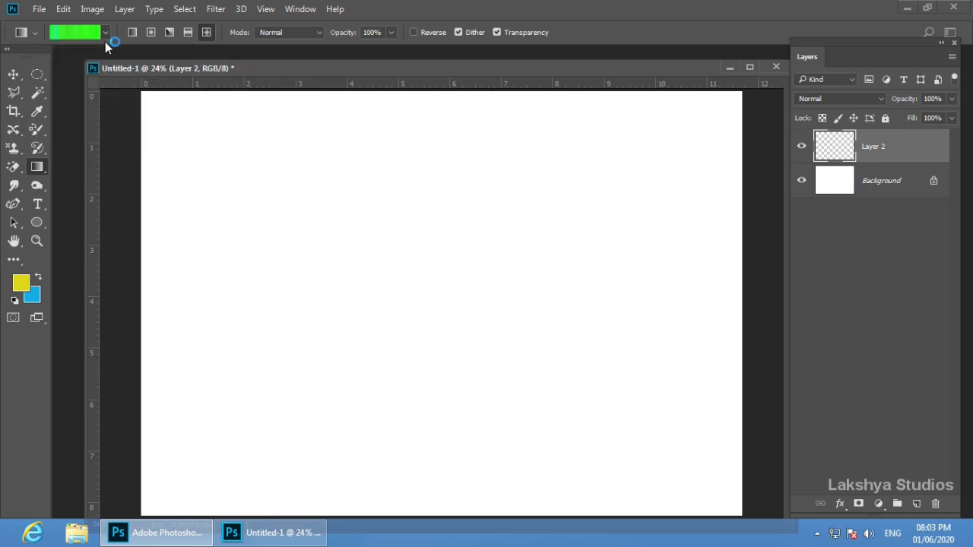
left_click(105, 34)
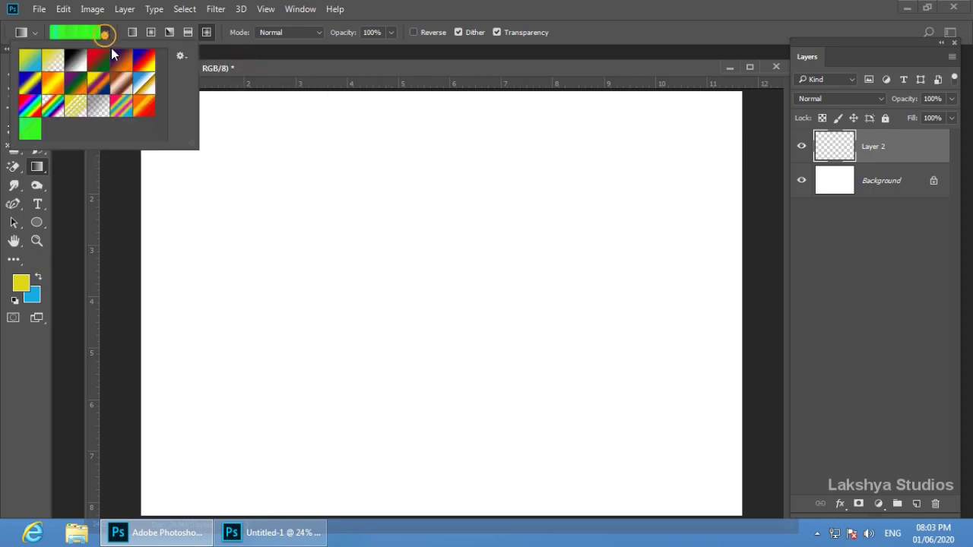
left_click(182, 55)
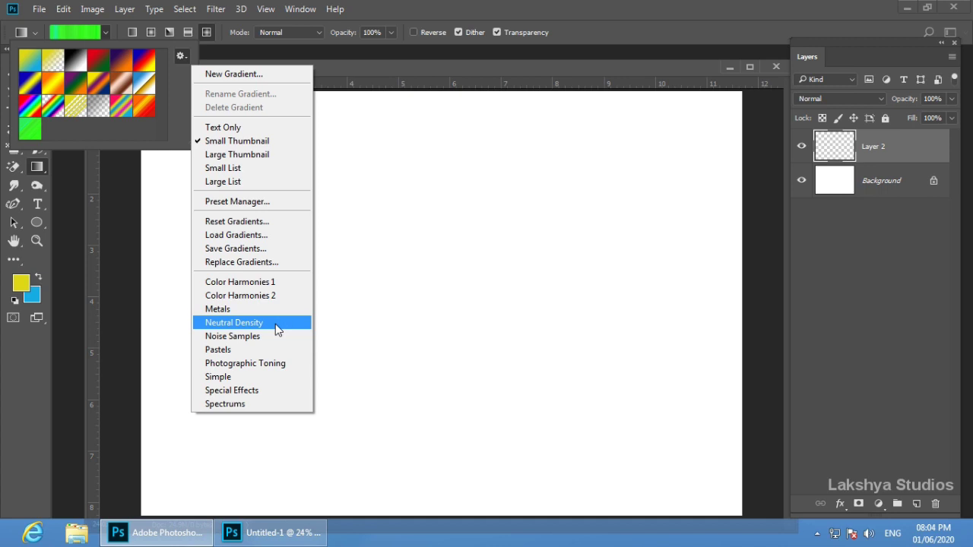
- Load Photographic Toning, replacing current gradients without saving, and enlarge the picker to show all
left_click(281, 364)
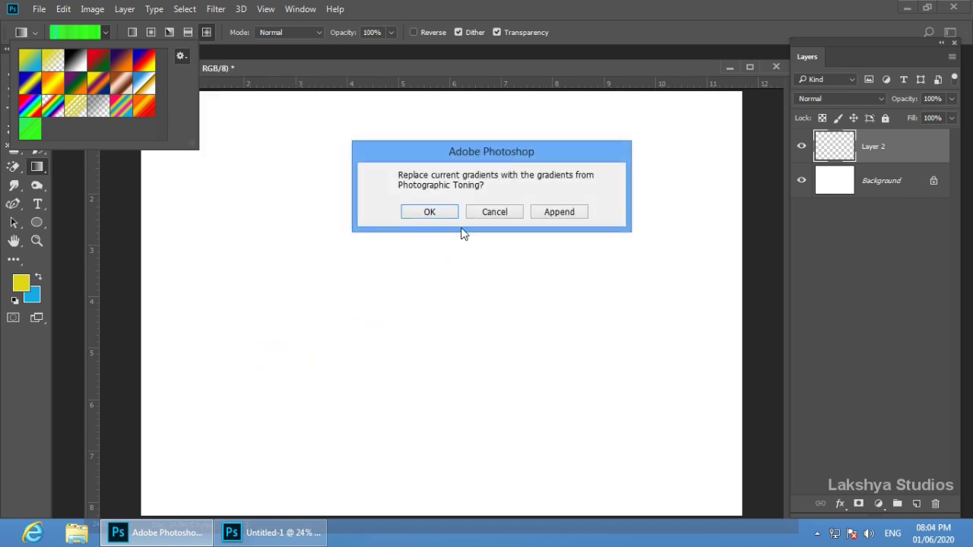
left_click_drag(450, 154, 415, 157)
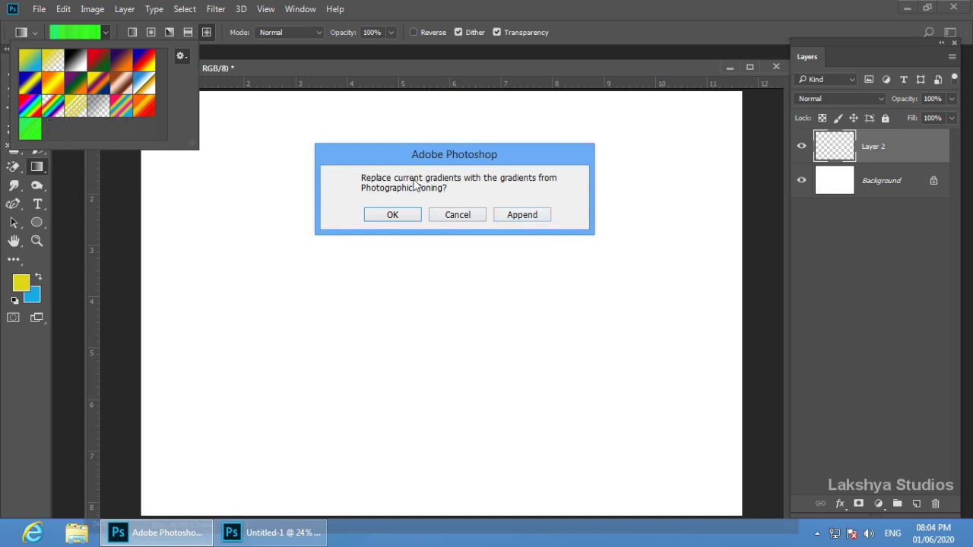
left_click_drag(393, 155, 367, 162)
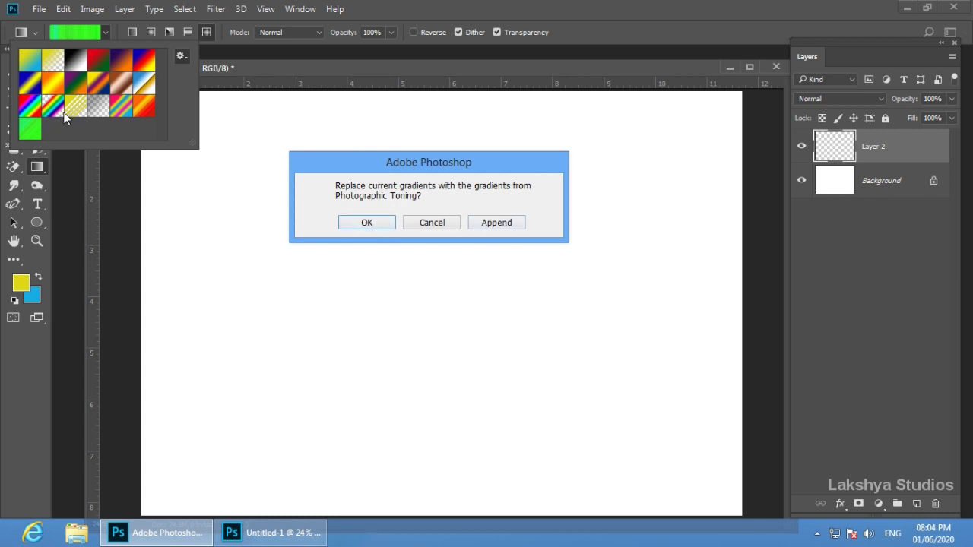
left_click(352, 227)
left_click(353, 225)
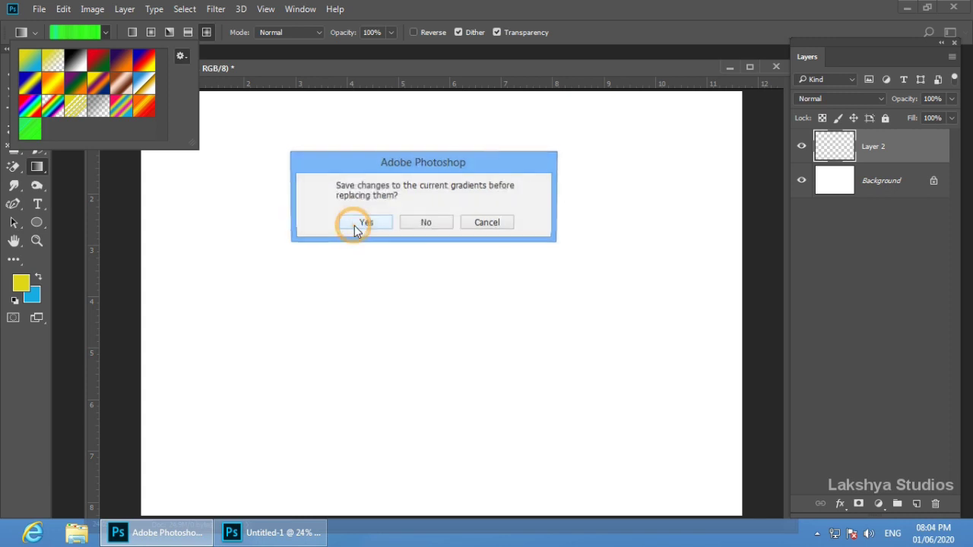
left_click(427, 223)
left_click_drag(194, 145, 210, 231)
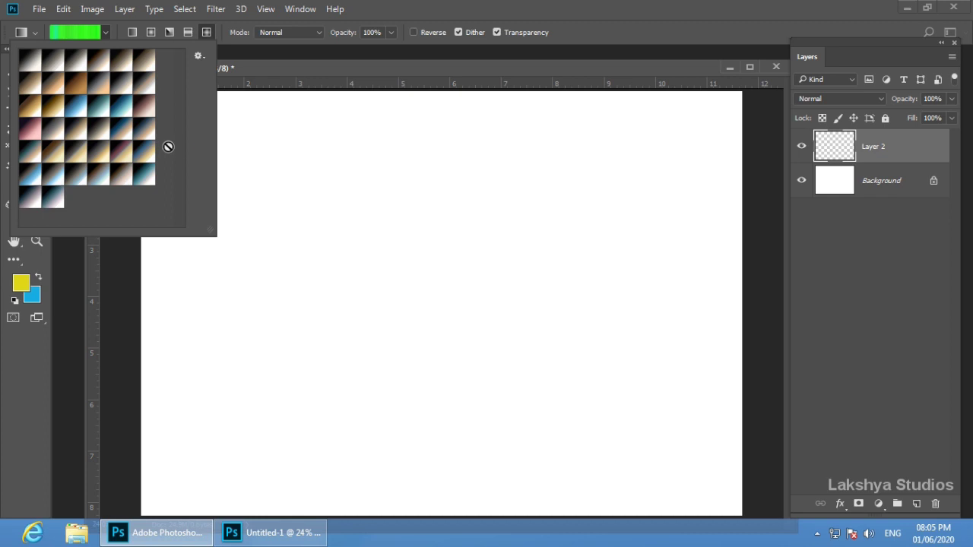
- In the Gradient Editor, save a randomized red-orange noise gradient as a new preset
left_click(76, 35)
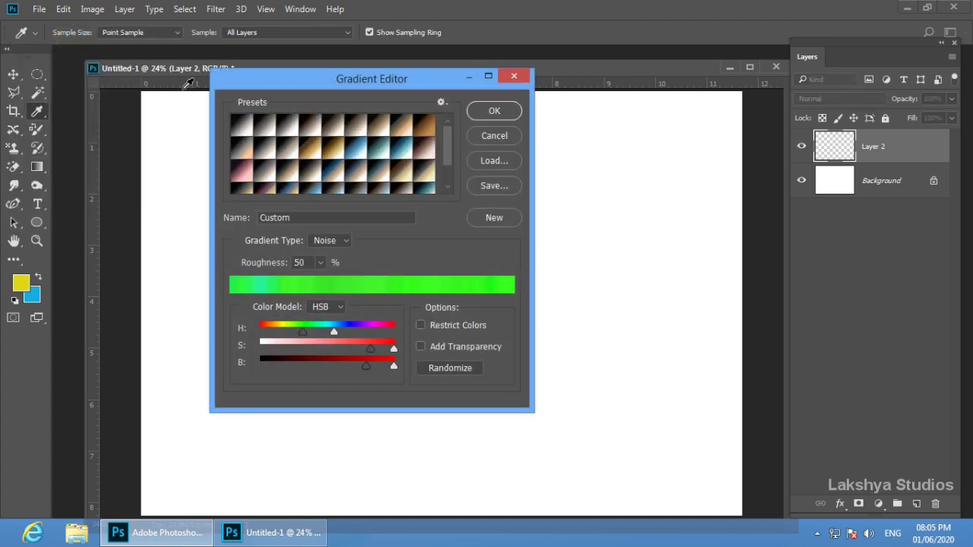
left_click_drag(301, 335, 263, 335)
left_click_drag(336, 334, 290, 332)
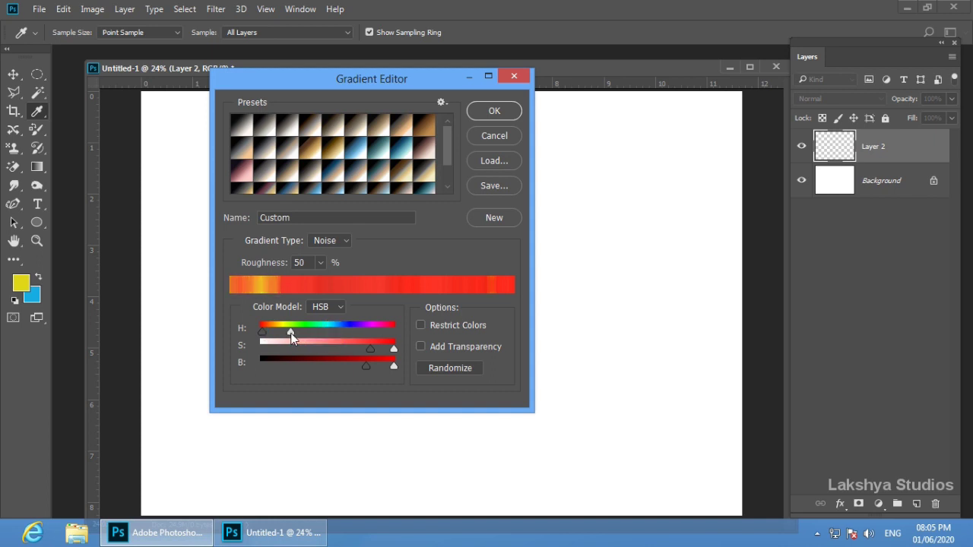
left_click(451, 367)
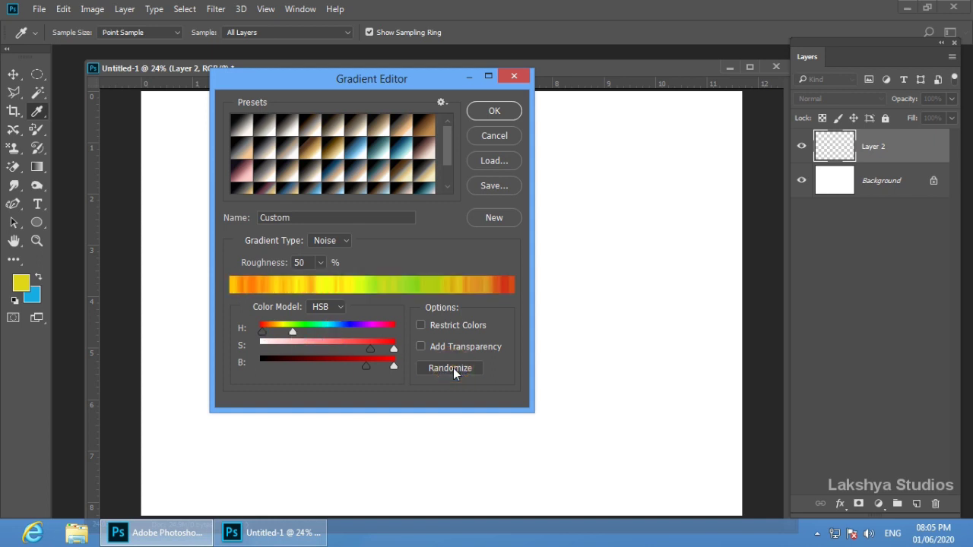
left_click(490, 218)
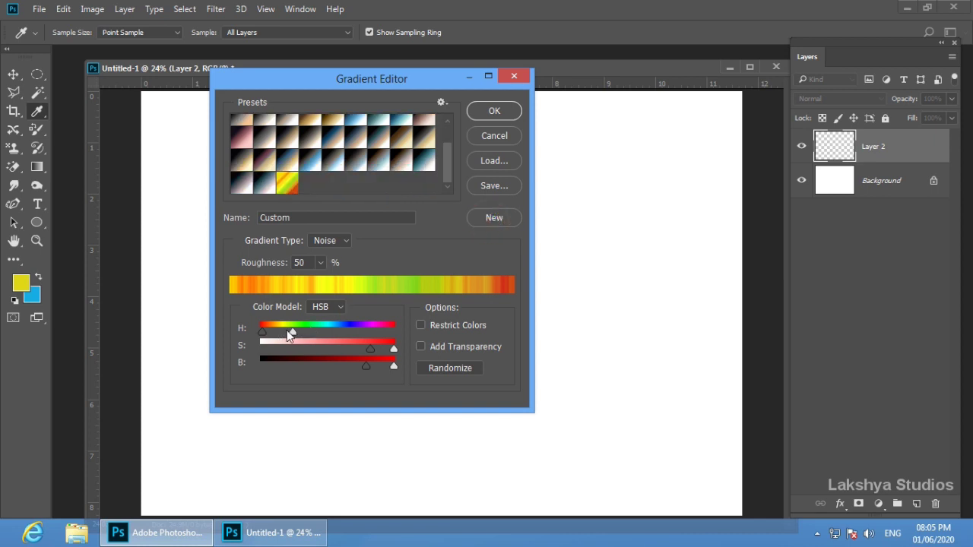
- Shift the hue range to green and cyan, randomize, and save it as a preset
left_click_drag(298, 333, 338, 332)
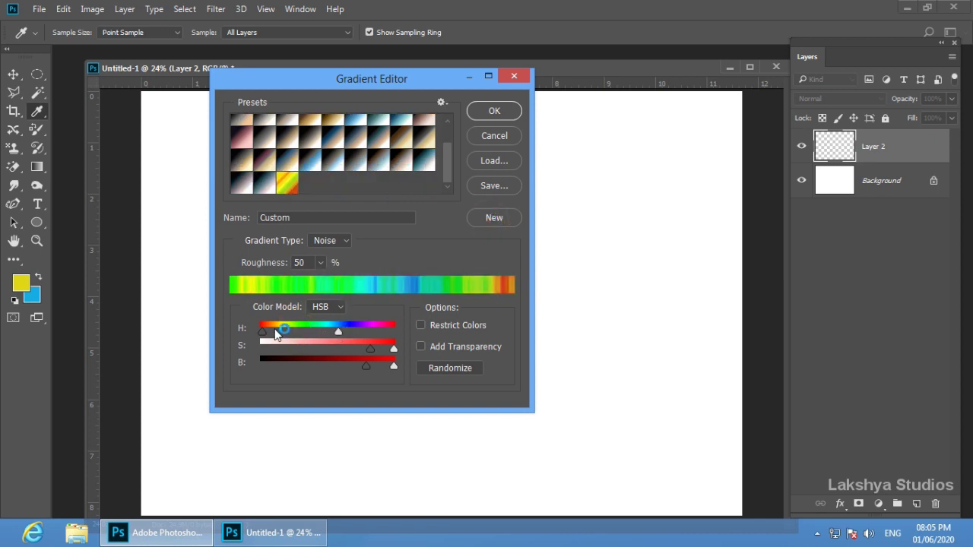
left_click_drag(266, 332, 335, 332)
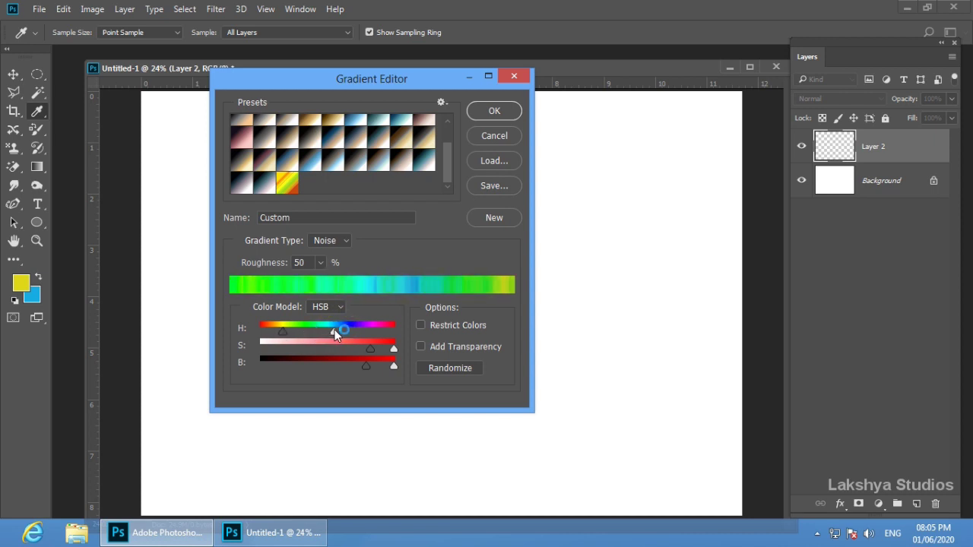
left_click(463, 369)
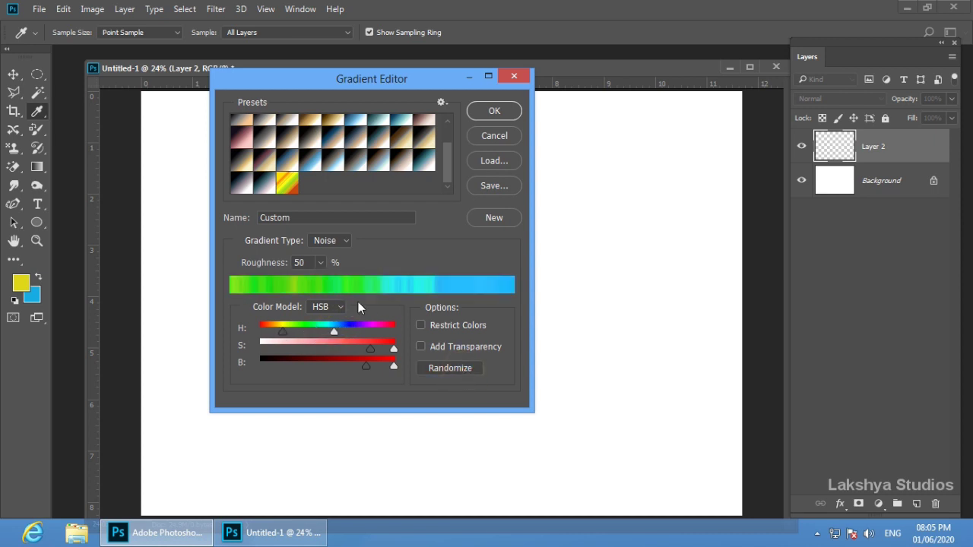
left_click(502, 218)
- Switch to a Solid gradient, recolouring the 31% stop pink and the 70% stop pinkish red
left_click(338, 240)
left_click(333, 252)
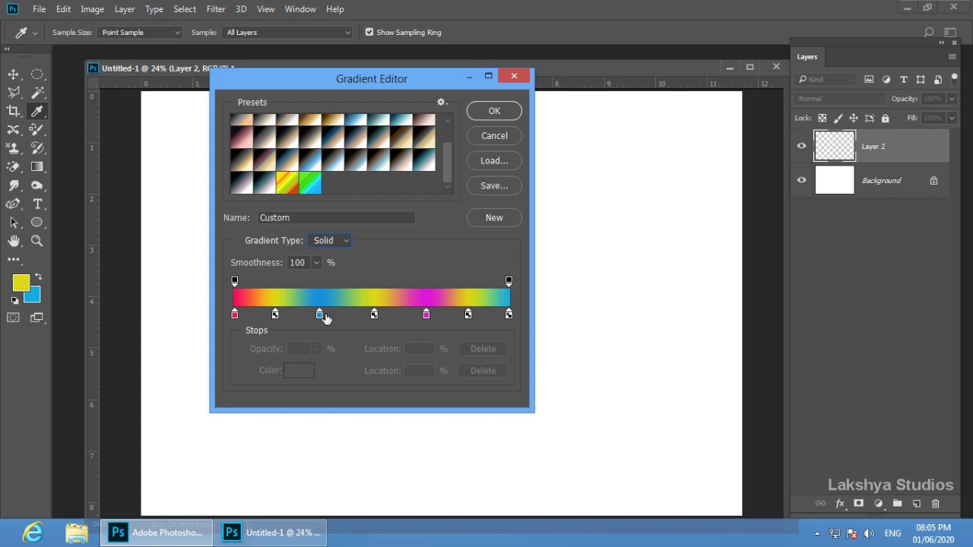
left_click(320, 314)
left_click(302, 371)
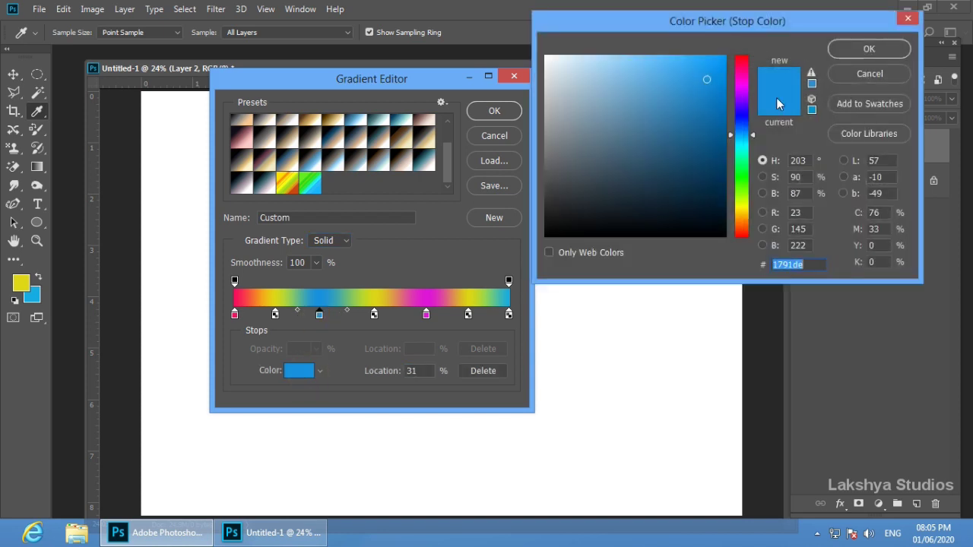
left_click(739, 70)
left_click(869, 48)
left_click(426, 314)
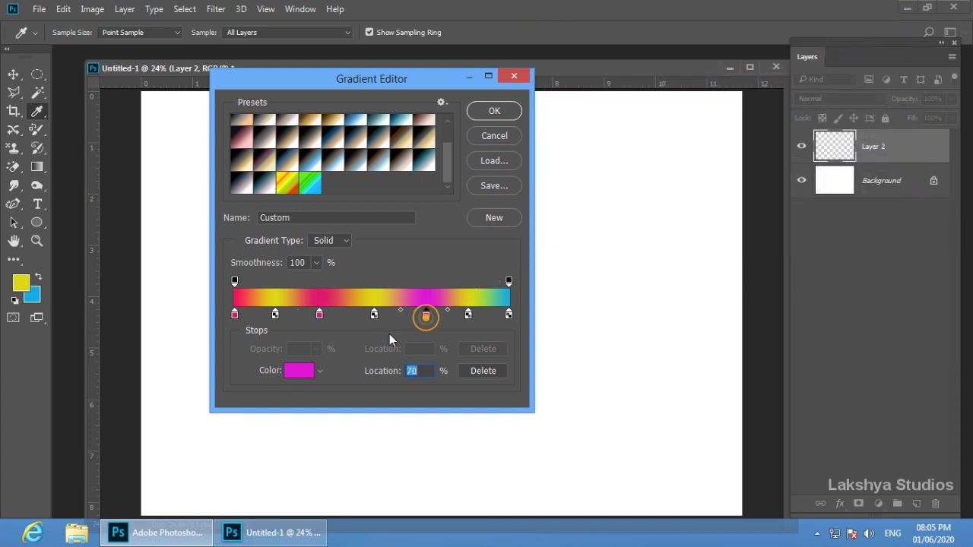
left_click(302, 371)
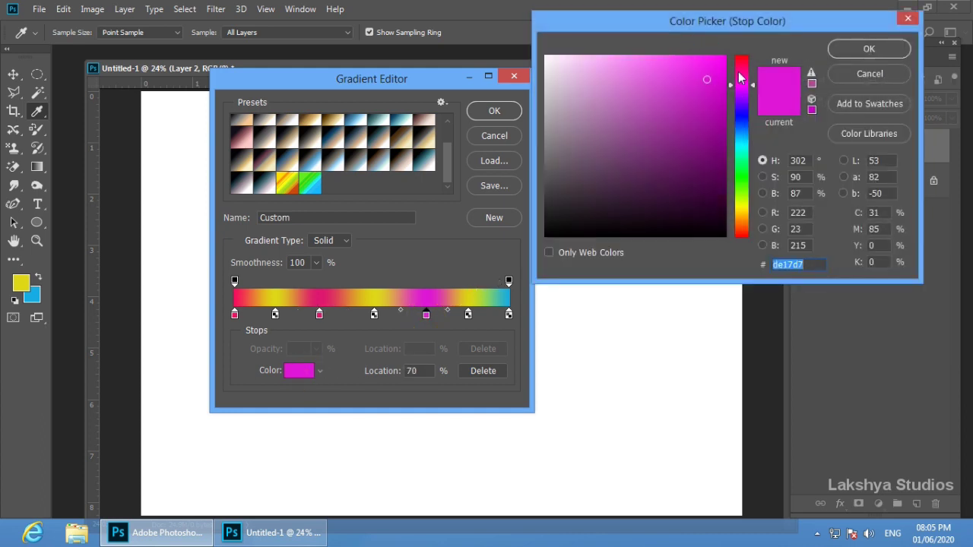
left_click_drag(739, 76, 740, 64)
left_click(868, 49)
- Make the 100% end stop red, save the solid gradient as a preset, and accept it
left_click(509, 314)
left_click(299, 370)
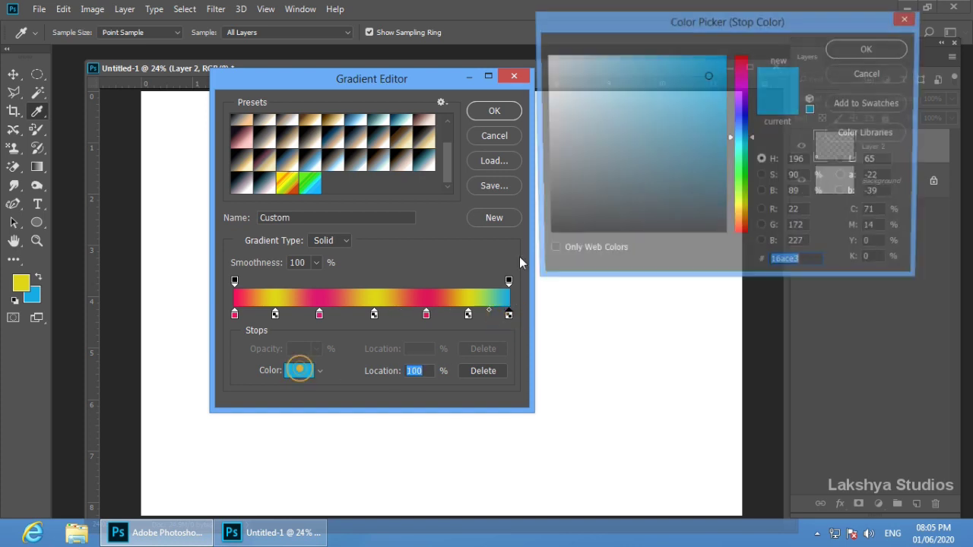
left_click_drag(739, 76, 740, 64)
left_click(840, 50)
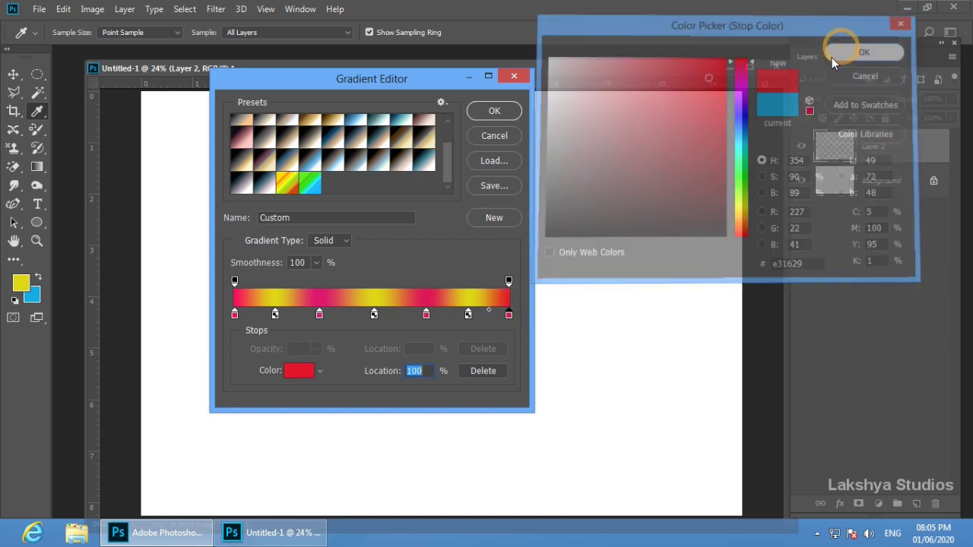
left_click(490, 218)
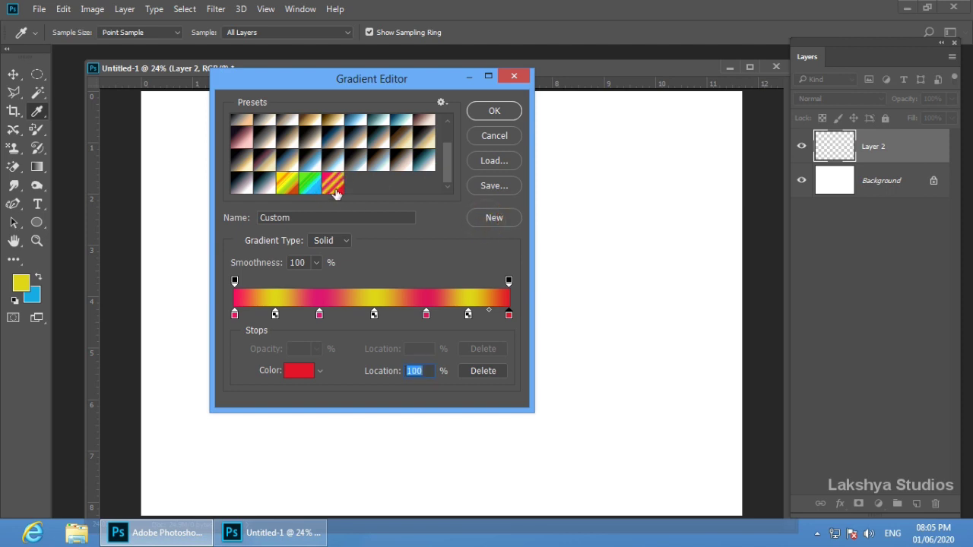
left_click(498, 111)
- Delete the stock toning presets with Delete Gradient, then choose Save Gradients from the gear menu
left_click(105, 32)
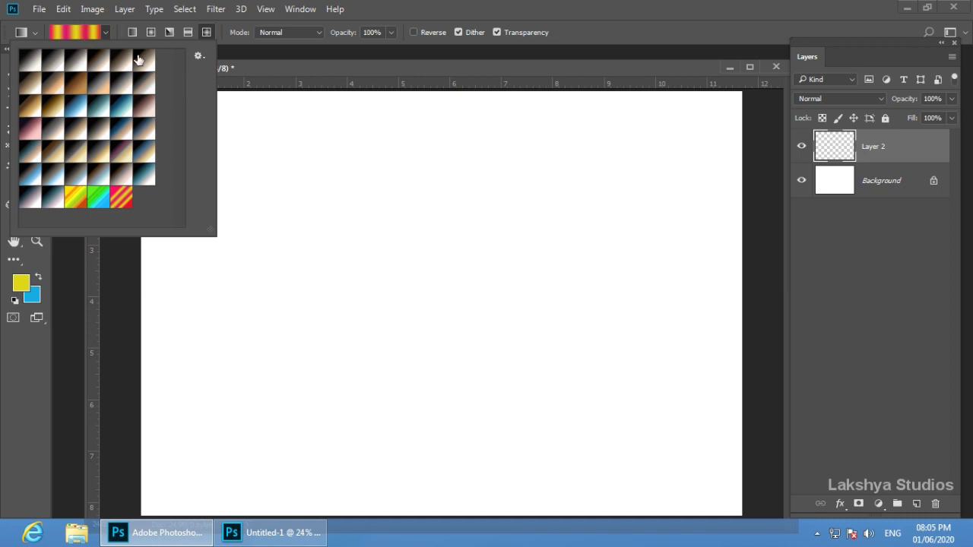
left_click(199, 55)
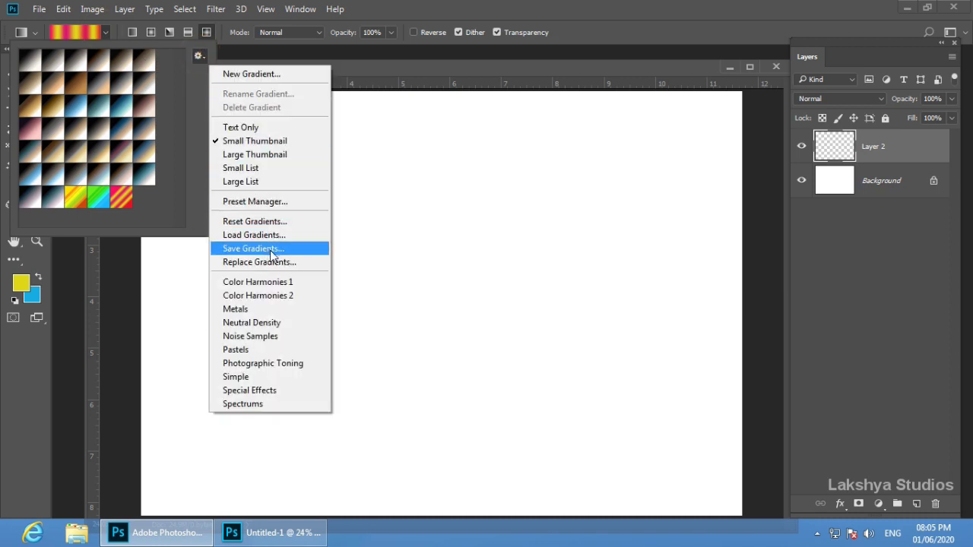
left_click(186, 110)
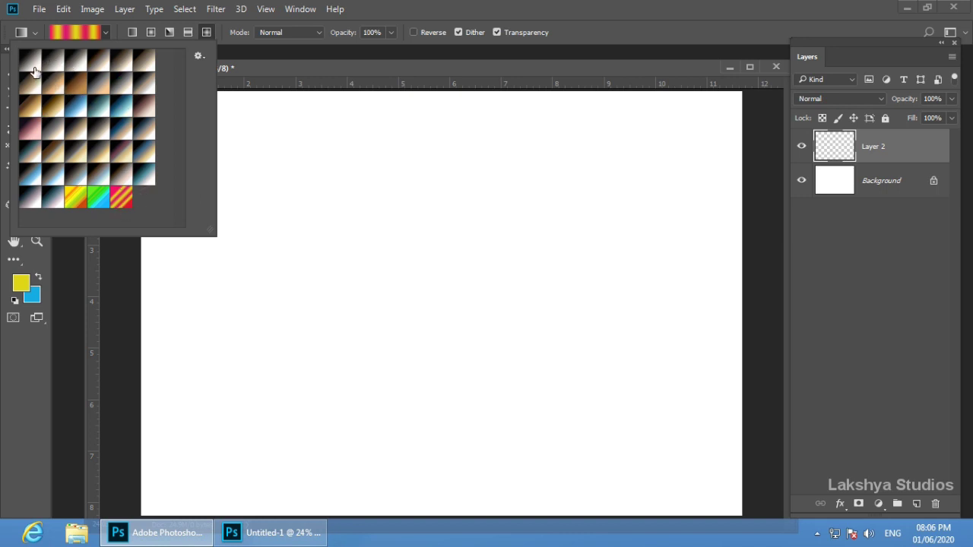
right_click(37, 62)
left_click(102, 107)
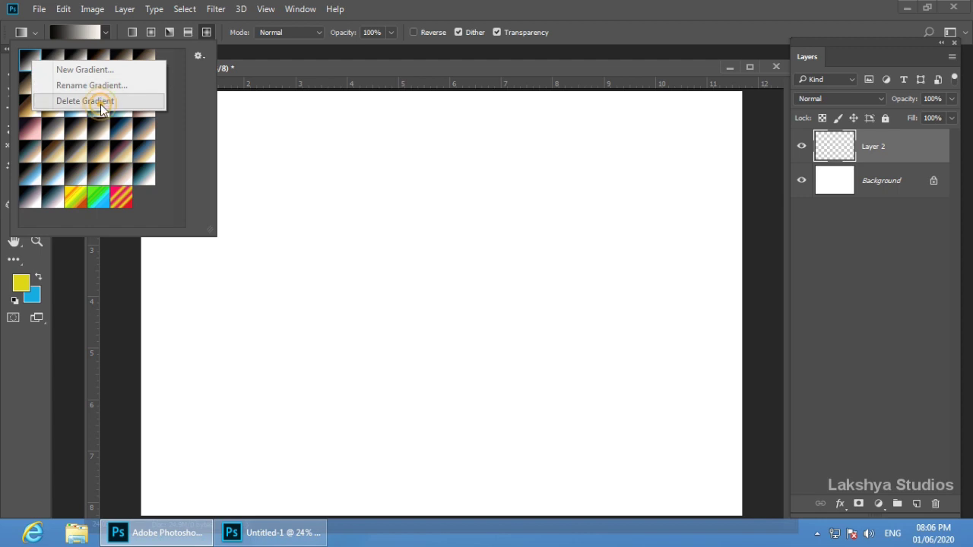
right_click(30, 62)
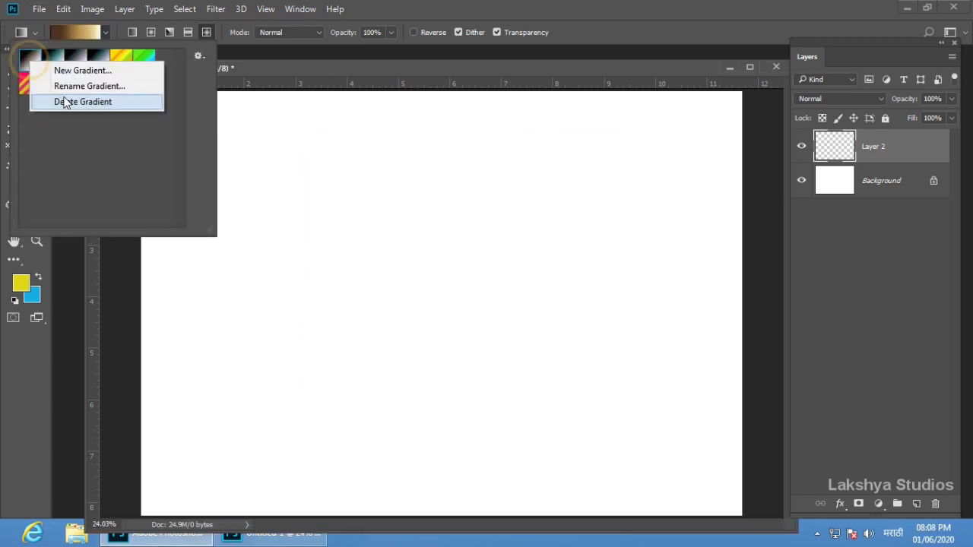
left_click(65, 100)
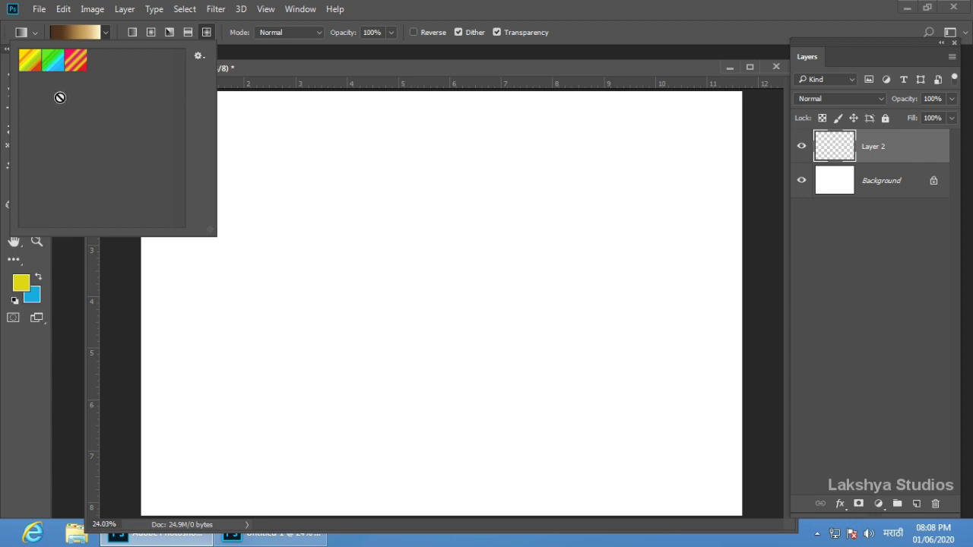
left_click(197, 57)
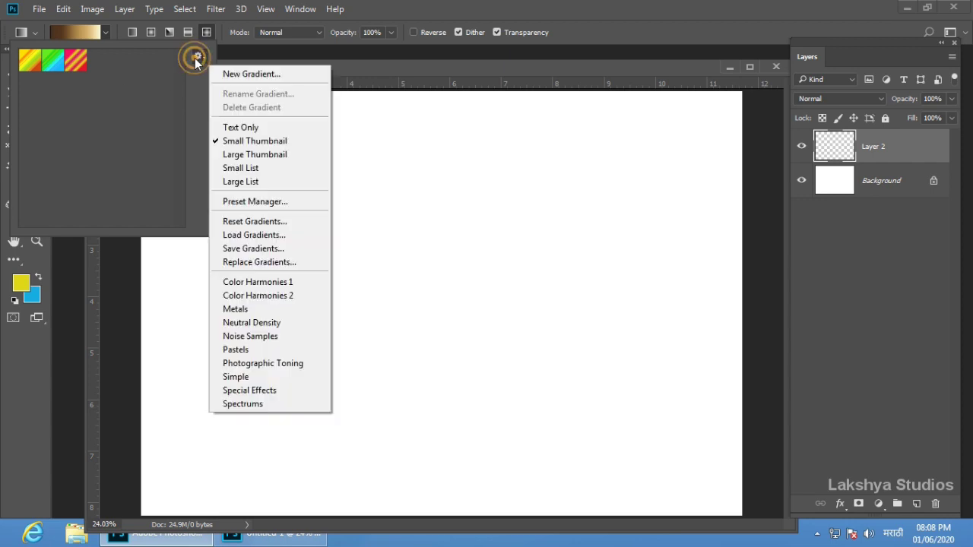
left_click(255, 249)
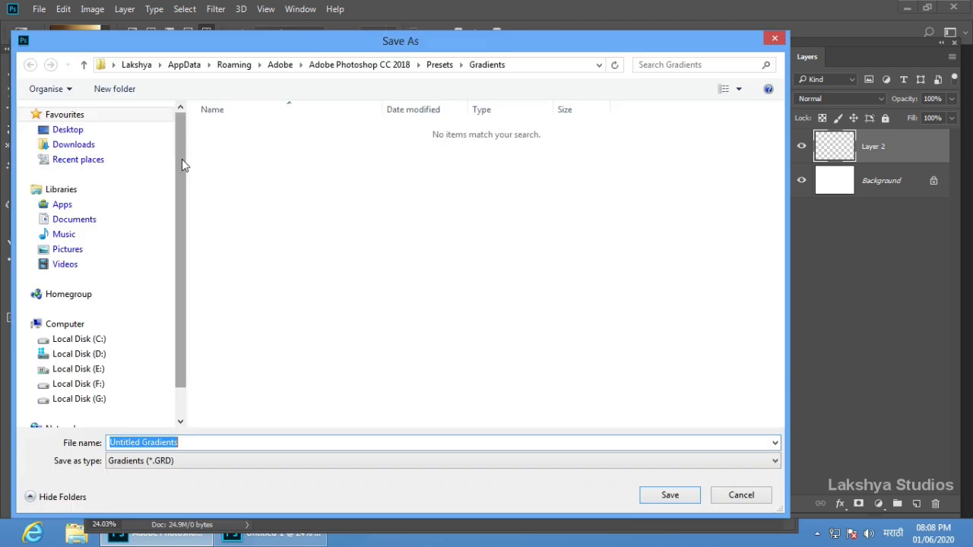
mouse_move(68, 130)
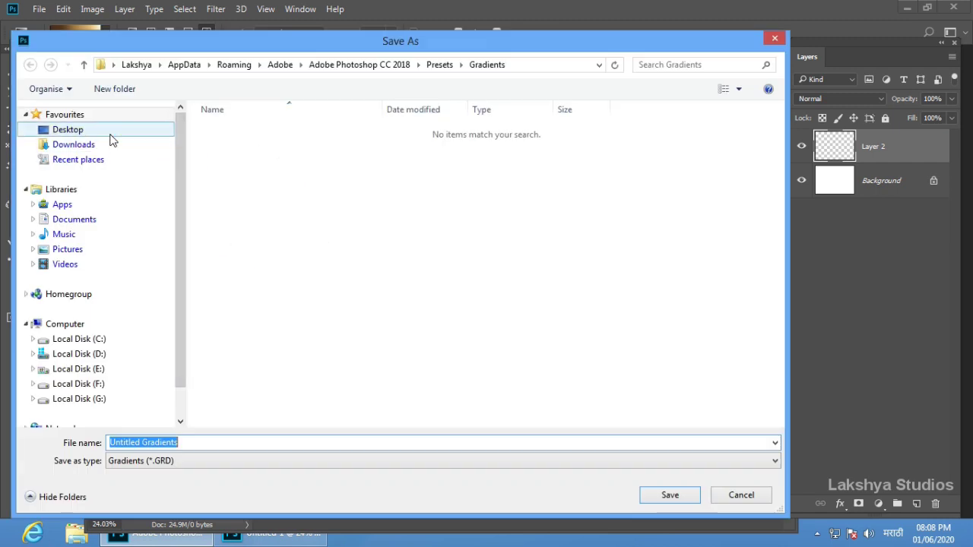
- Save the gradient set to the Desktop as NewGradients, switching keyboard input to English
left_click(109, 134)
left_click(256, 441)
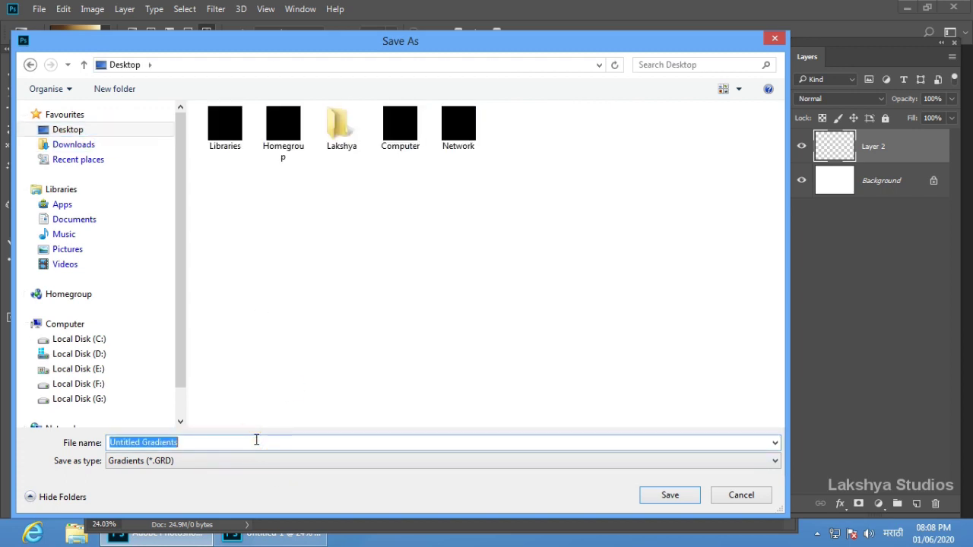
type("ळा")
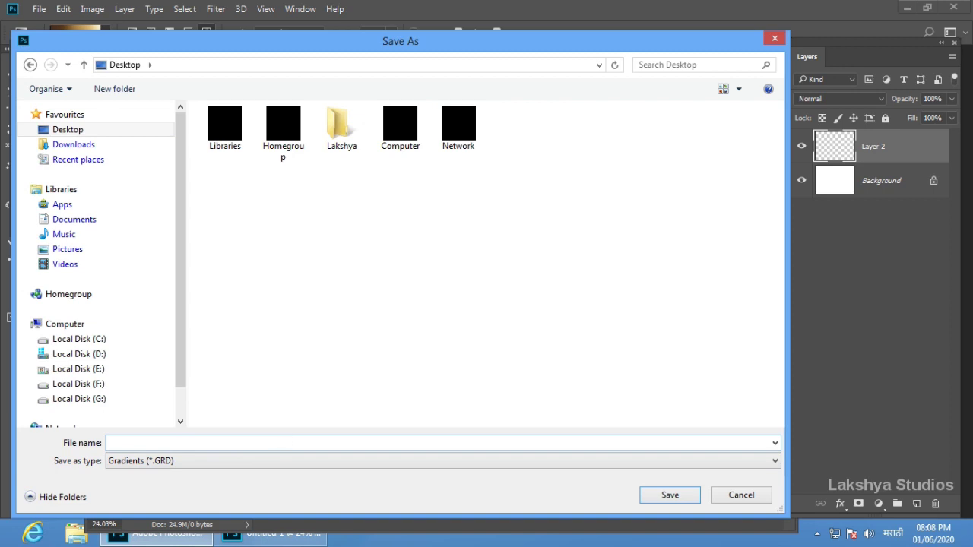
left_click(867, 533)
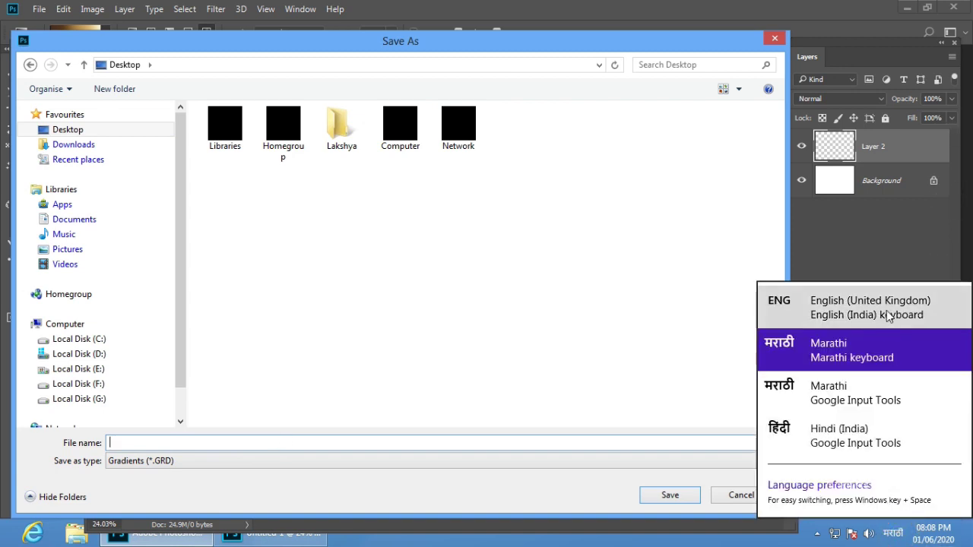
left_click(887, 315)
type("NewGradients")
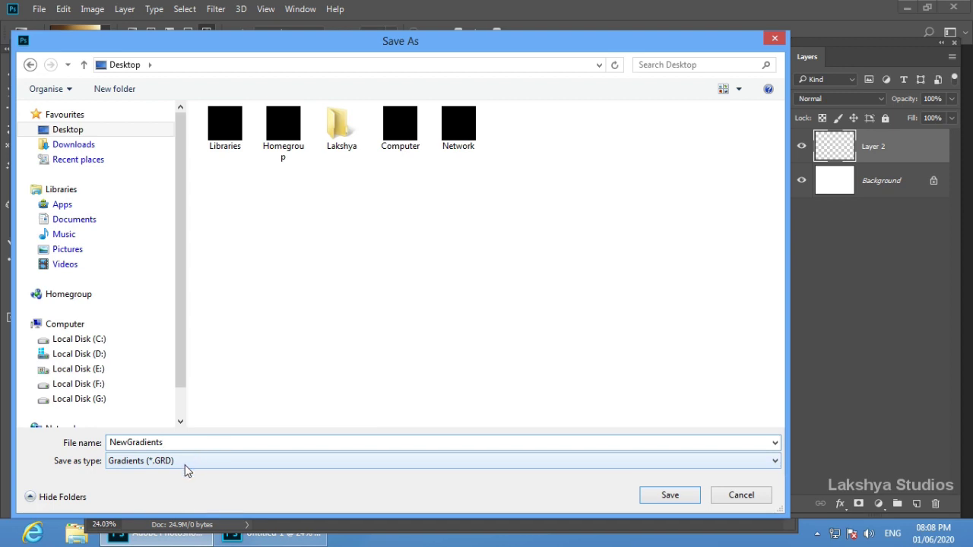
left_click(666, 496)
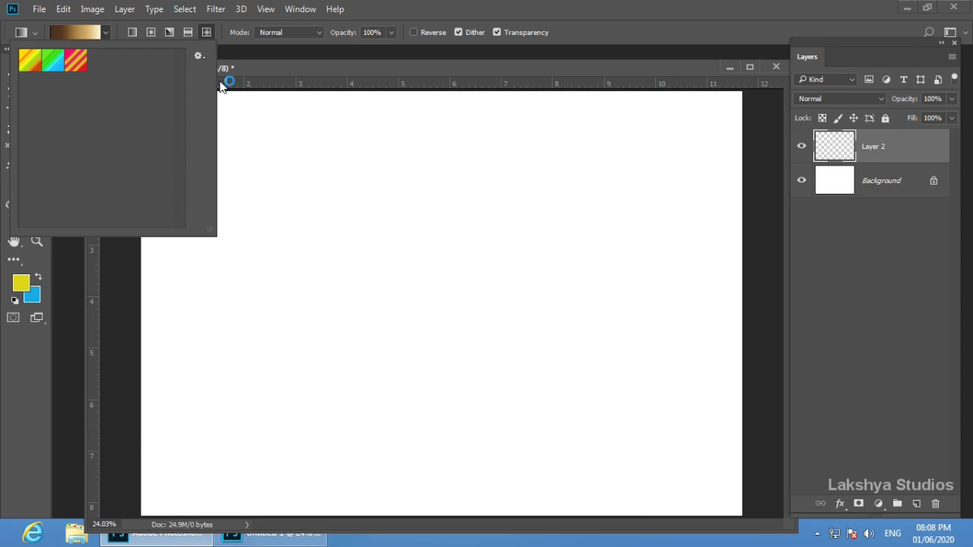
- Swap the presets for the Neutral Density library, then choose Load Gradients from the gear menu
left_click(199, 57)
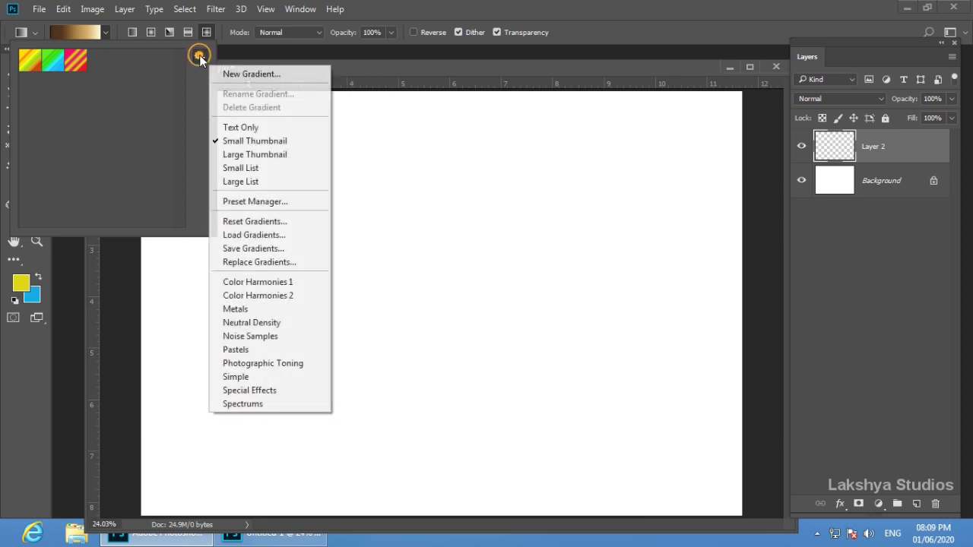
left_click(252, 323)
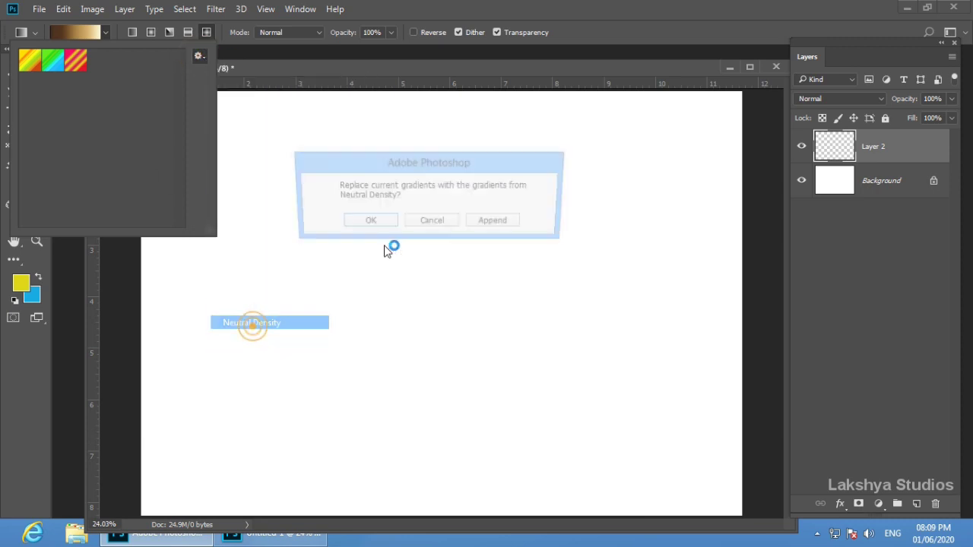
left_click(377, 219)
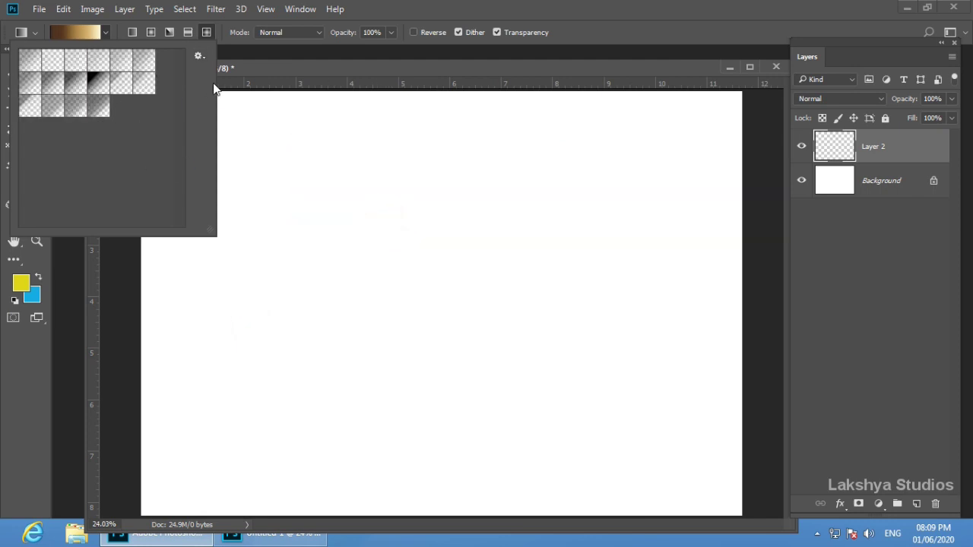
left_click(197, 56)
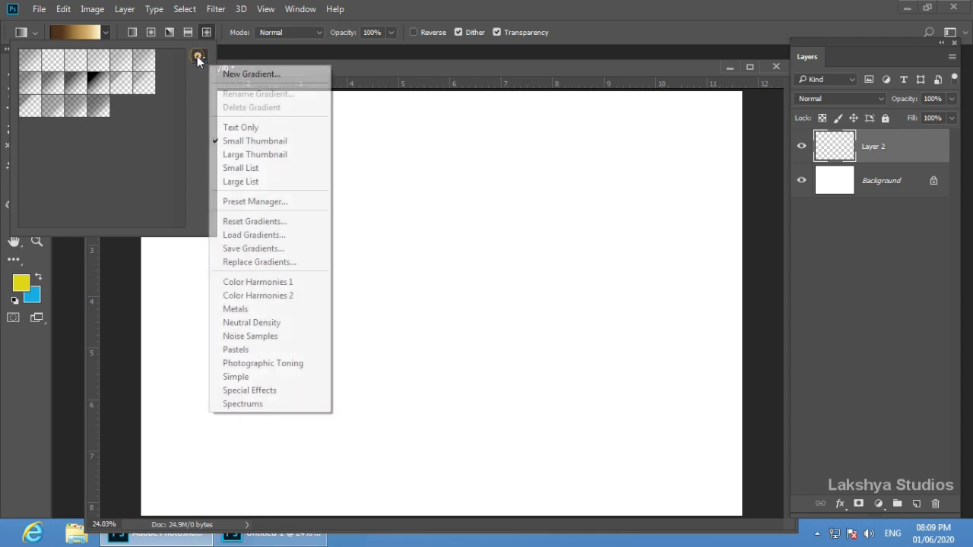
left_click(256, 233)
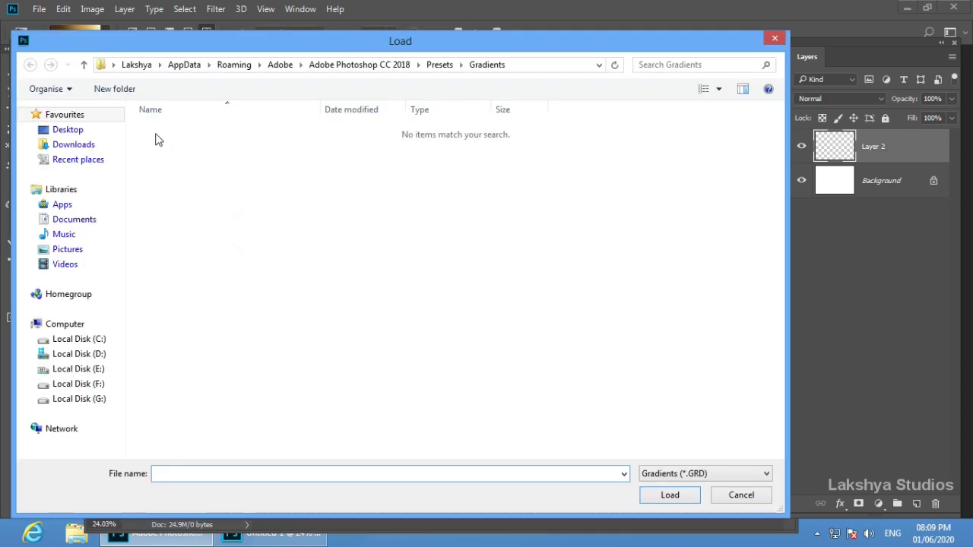
- Load the NewGradients gradient set from the Desktop into the presets
left_click(114, 131)
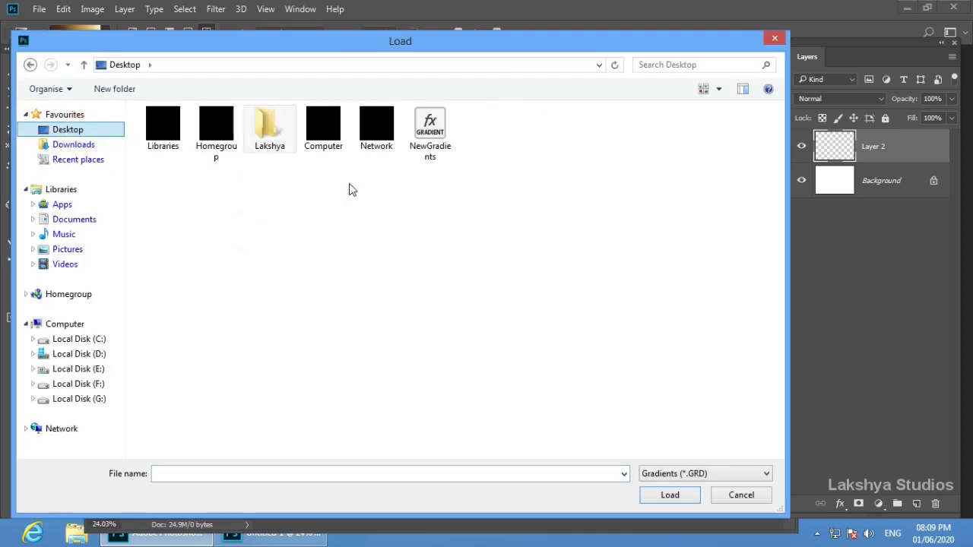
left_click(430, 137)
left_click(670, 495)
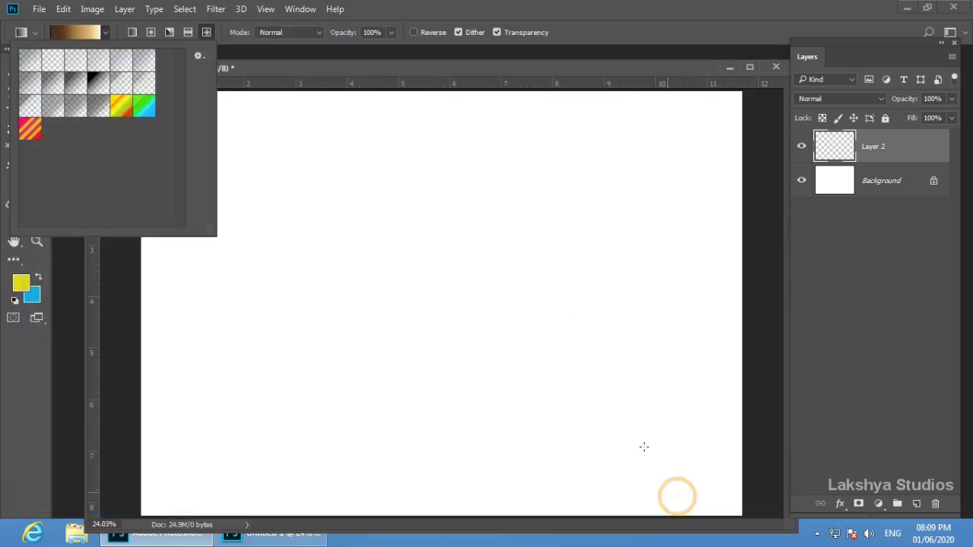
- Fill Layer 2 with a green-blue diamond gradient near the top-left
left_click(128, 111)
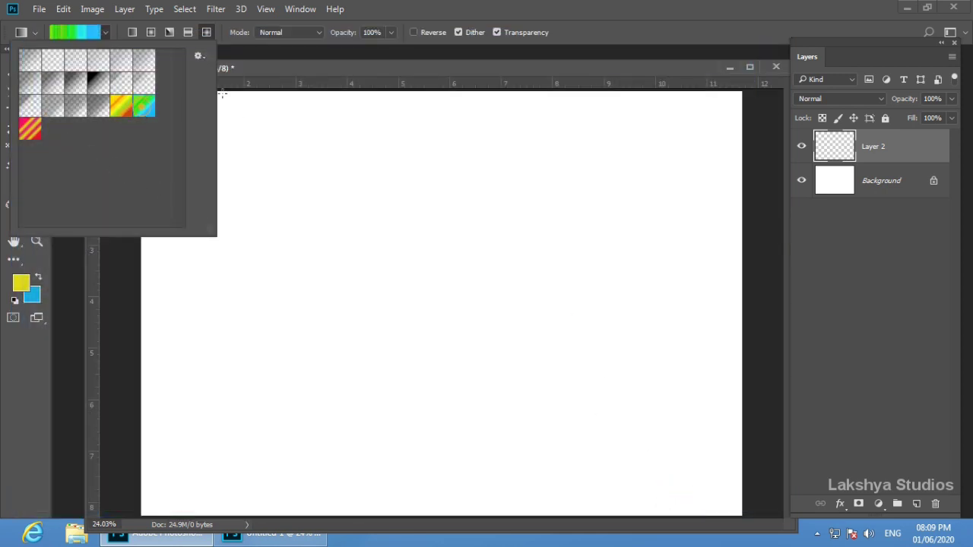
left_click(243, 76)
left_click_drag(260, 231, 453, 420)
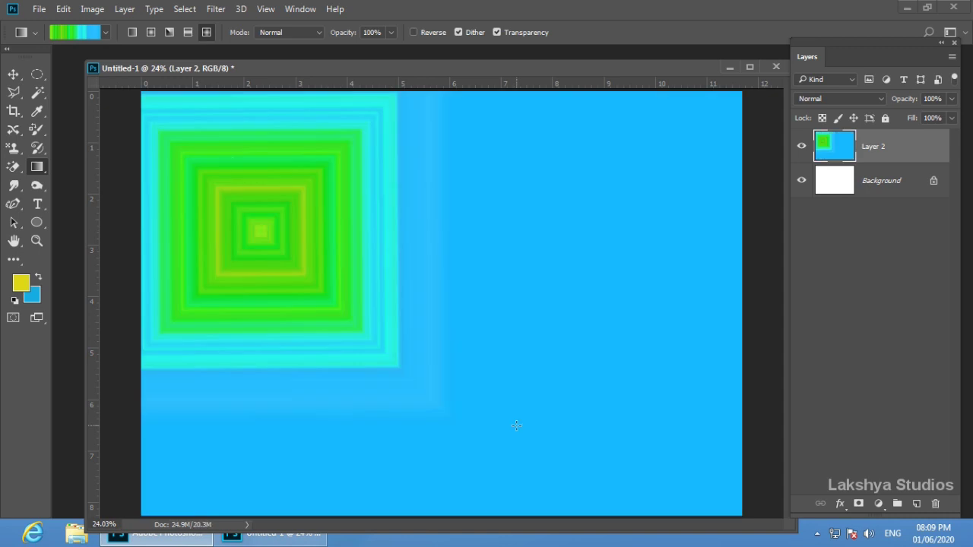
left_click_drag(120, 69, 118, 68)
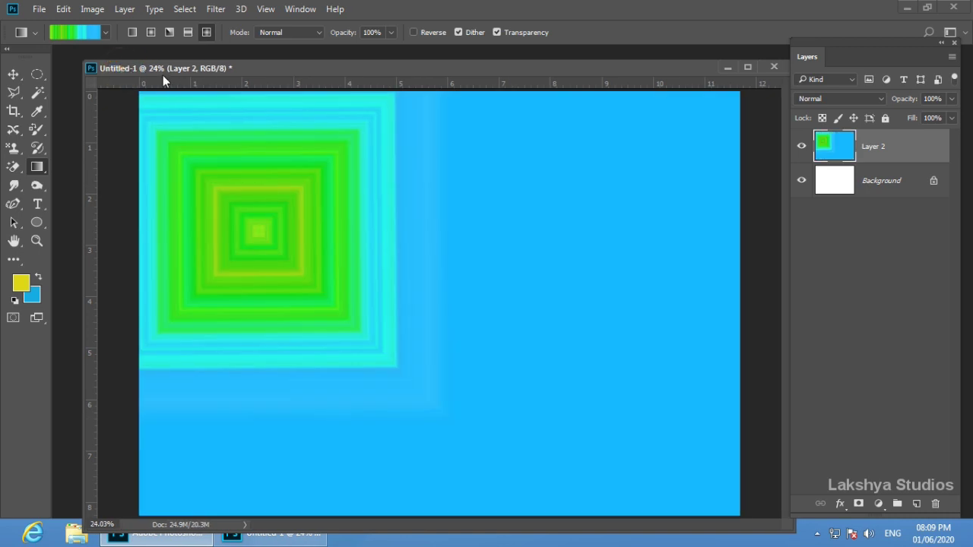
- Open NewGradients.grd from the desktop, then undo the green-blue diamond gradient on Layer 2
left_click(907, 11)
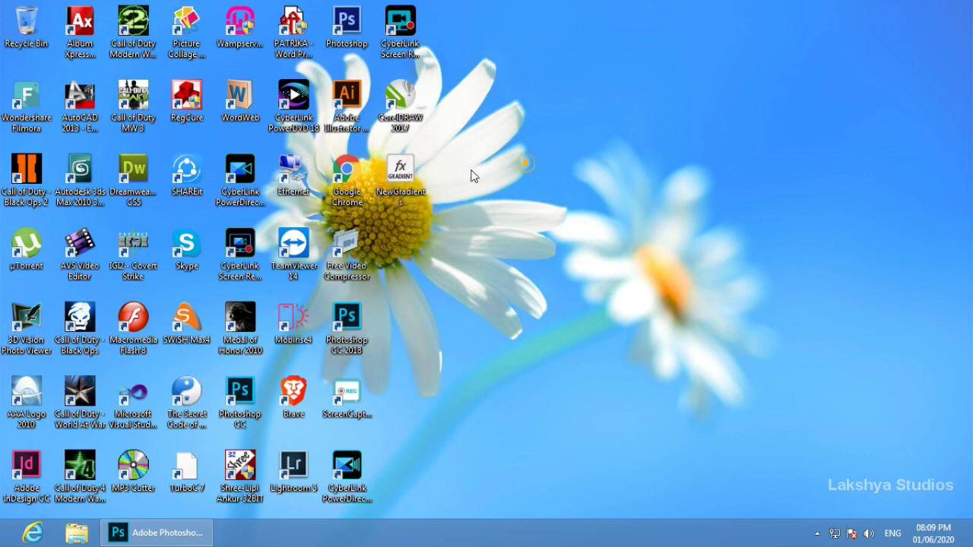
mouse_move(398, 179)
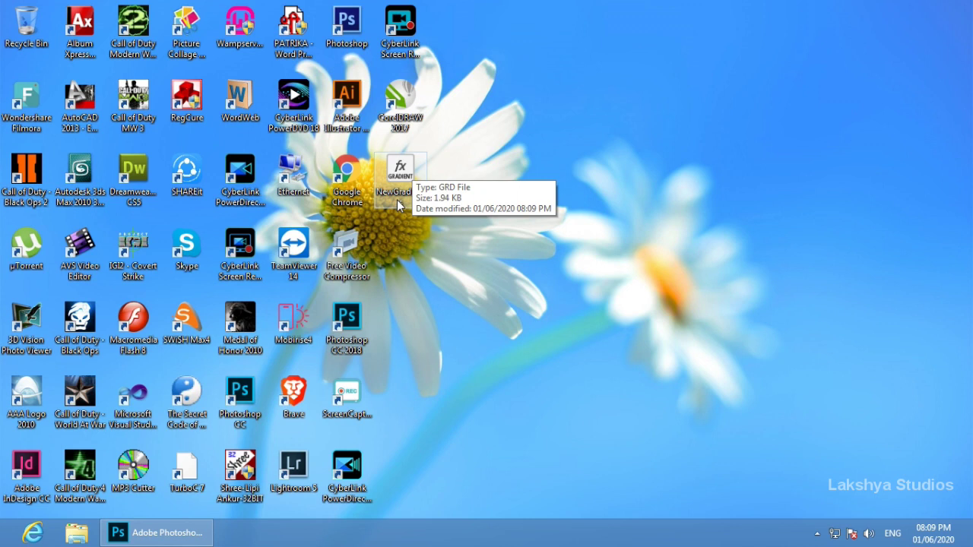
double_click(399, 204)
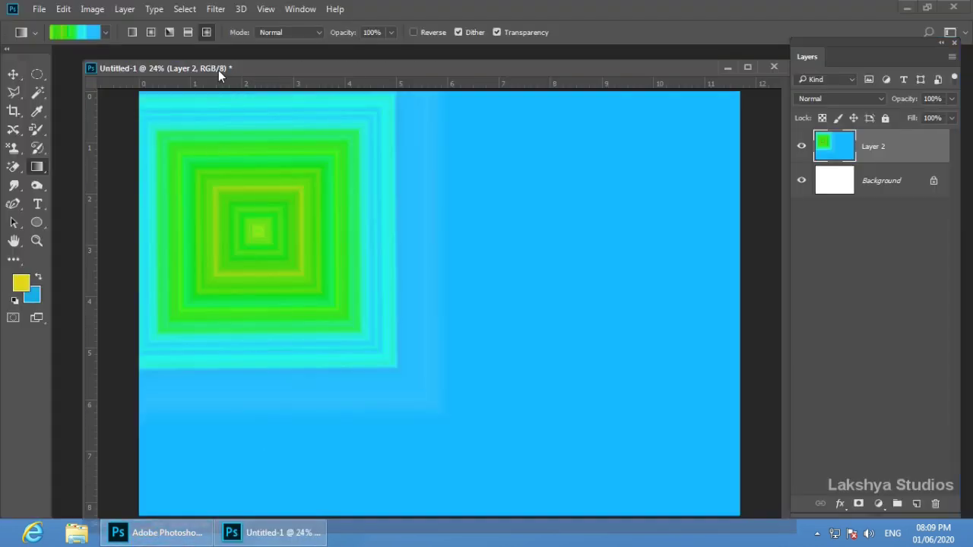
left_click_drag(218, 70, 207, 69)
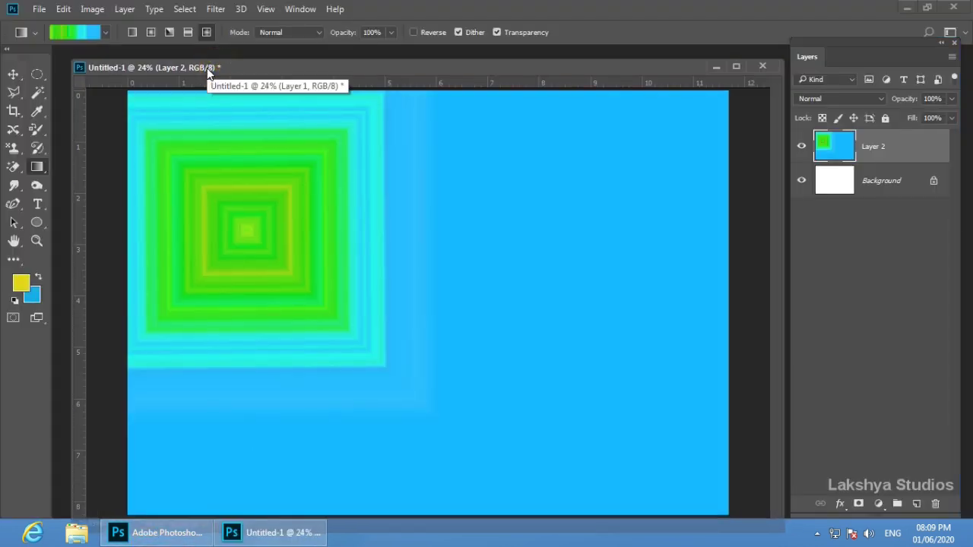
left_click_drag(307, 70, 294, 70)
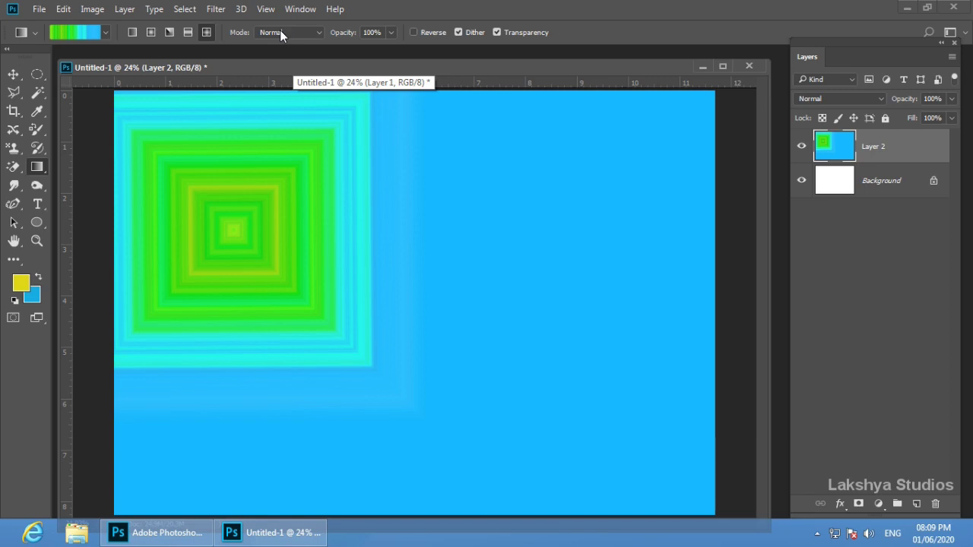
key("ctrl+z")
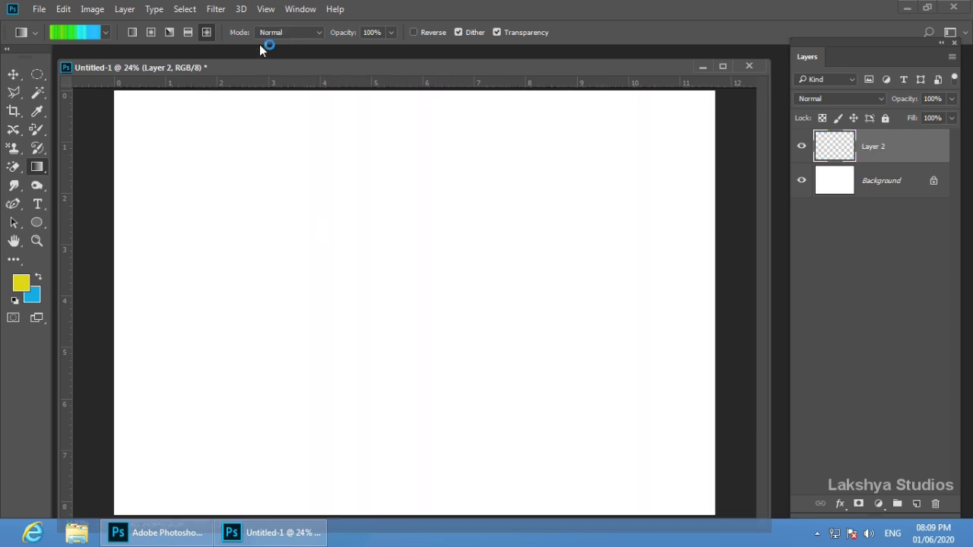
- Try a Linear Burn diamond gradient on the canvas, then undo it
left_click(268, 32)
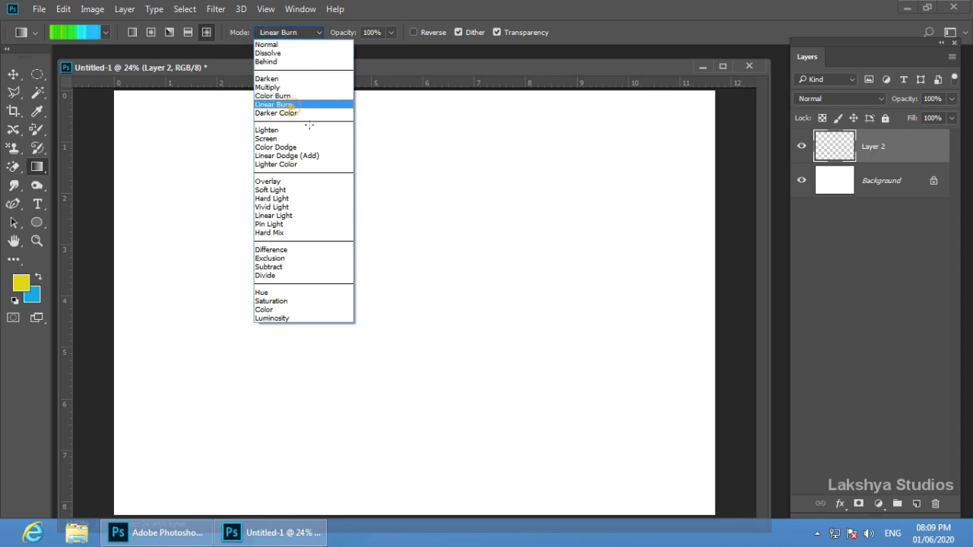
left_click(295, 104)
left_click_drag(365, 375, 487, 395)
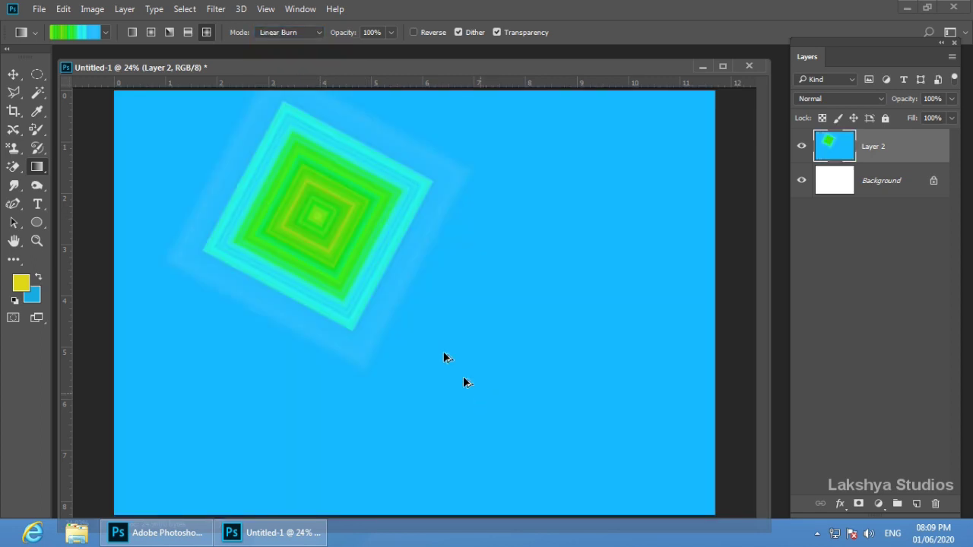
key("ctrl+z")
- Try a Soft Light diamond gradient on the canvas, then undo it
left_click(265, 34)
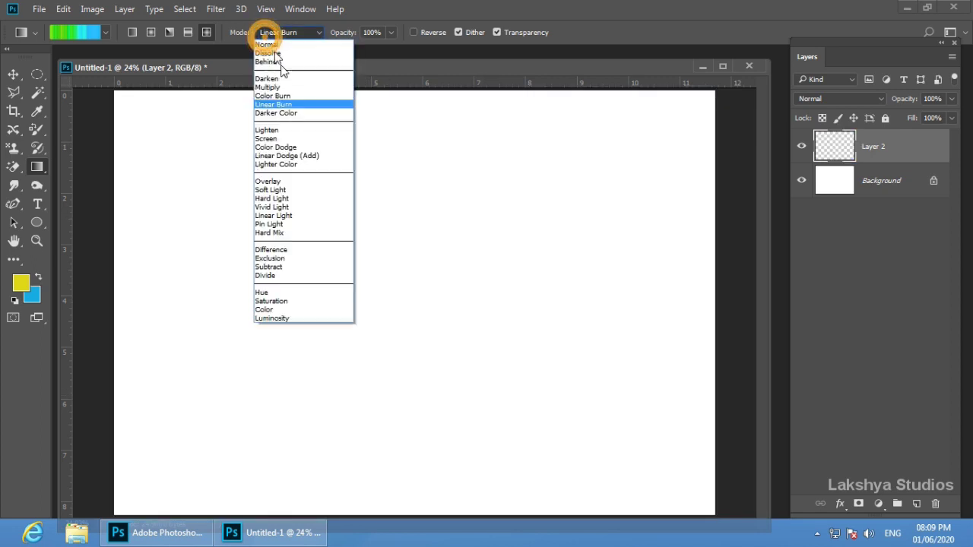
left_click(289, 196)
left_click_drag(342, 335, 409, 335)
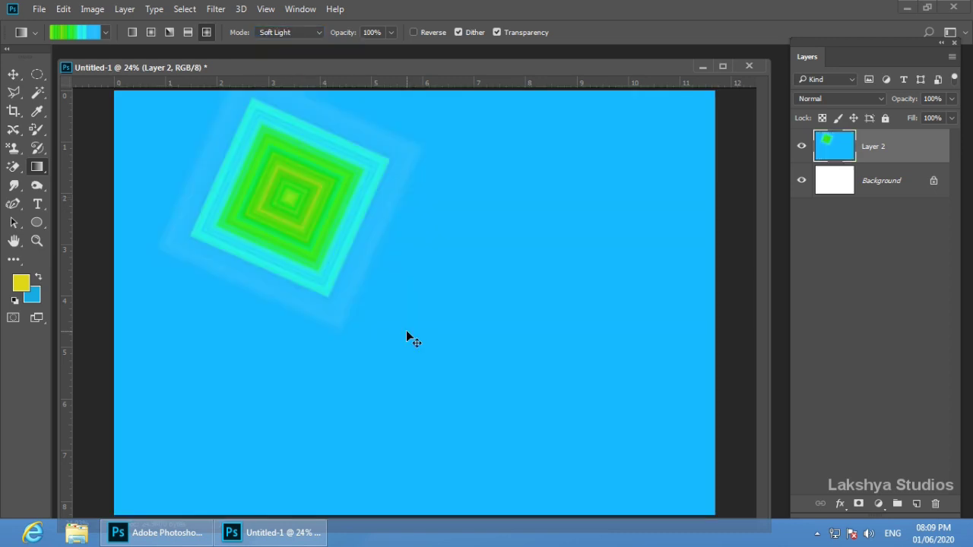
key("ctrl+z")
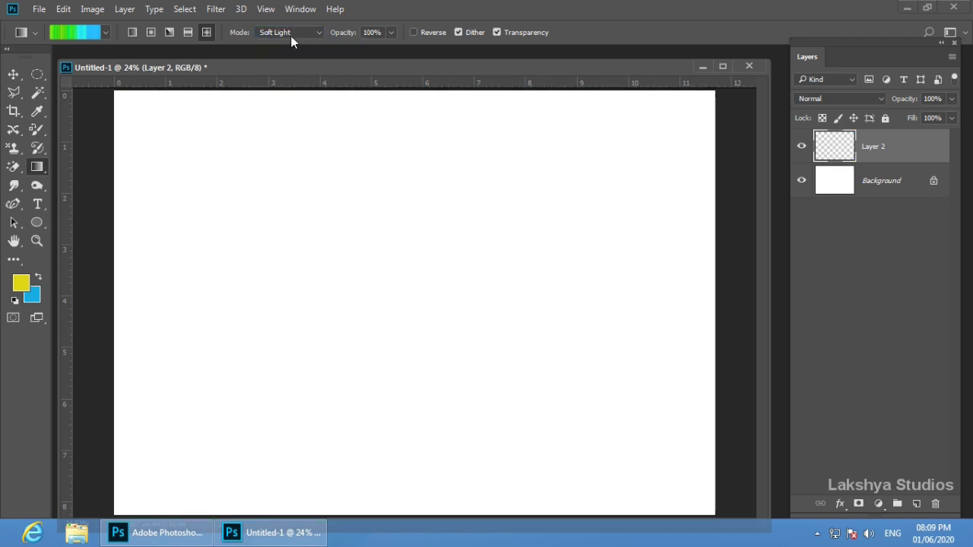
- Try a Vivid Light gradient, undo it, and bring up the Open dialog
left_click(289, 34)
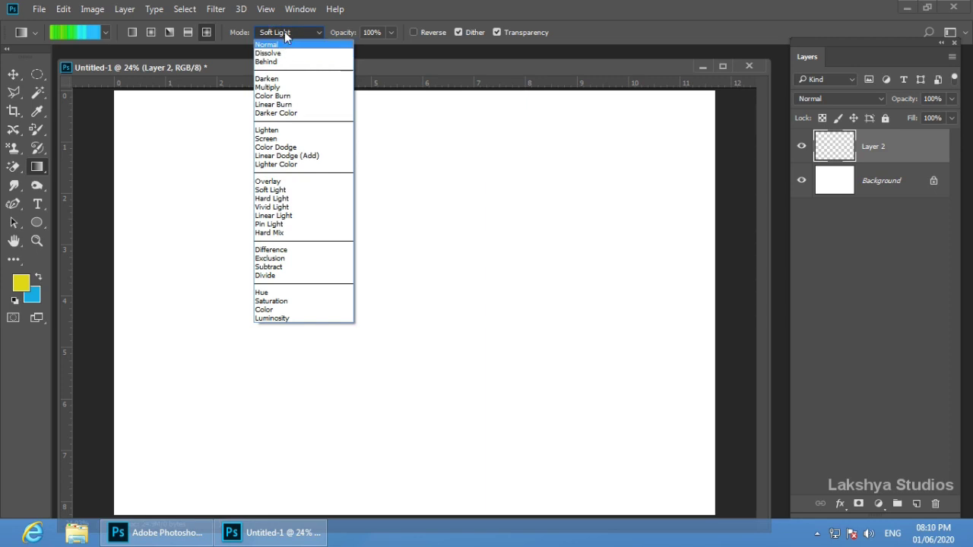
left_click(282, 33)
left_click(283, 34)
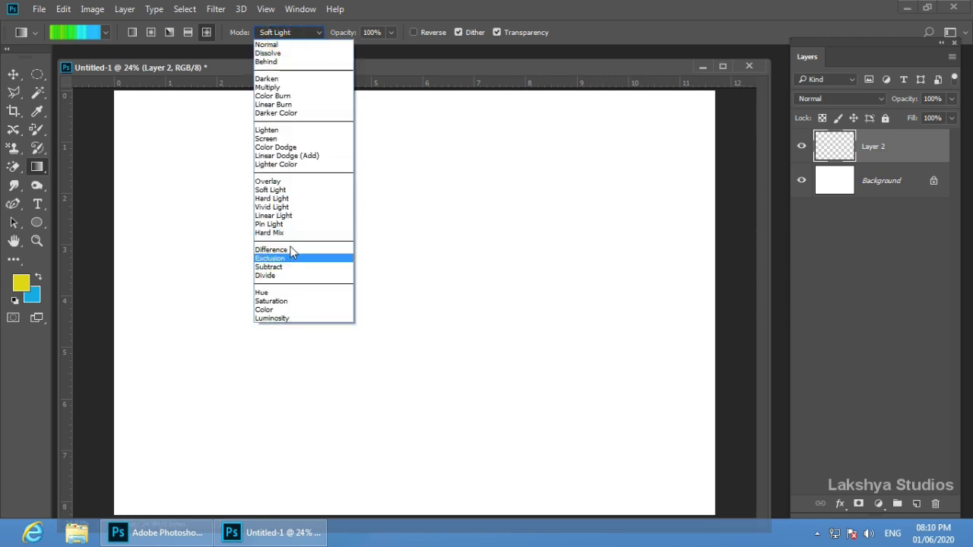
left_click(272, 206)
left_click_drag(251, 209, 342, 371)
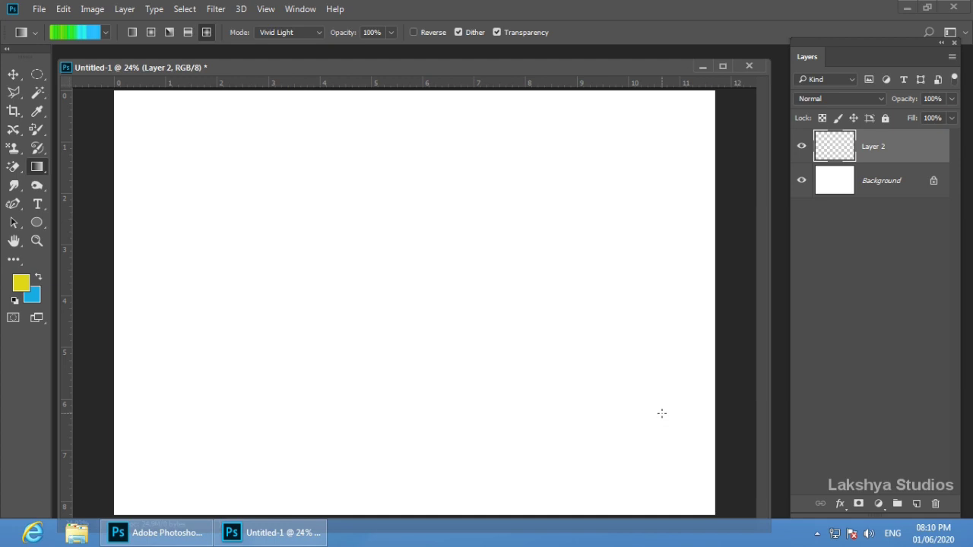
key("ctrl+z")
left_click_drag(310, 69, 313, 86)
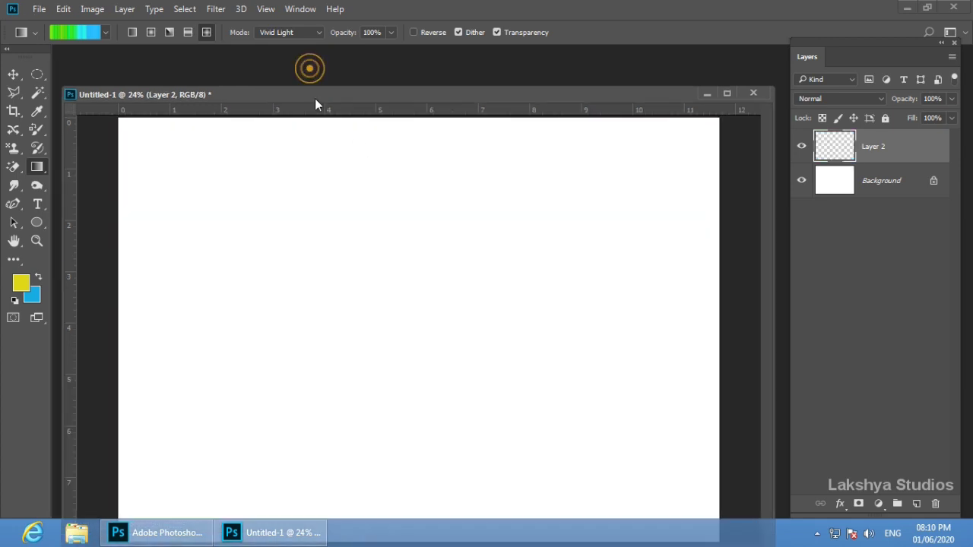
double_click(275, 58)
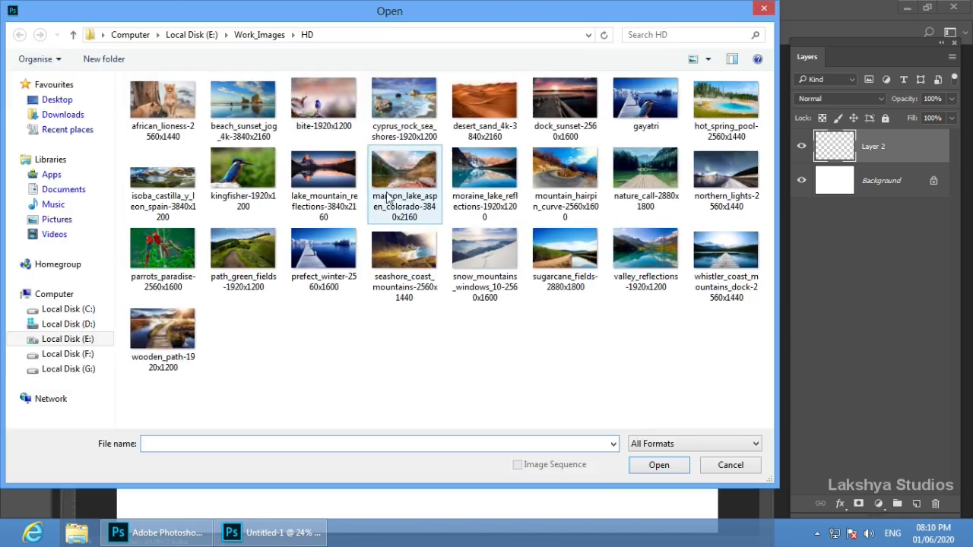
- Open kingfisher-1920x1200.jpg in its own window, try a Normal-mode diamond gradient, and undo it
left_click(247, 174)
double_click(247, 173)
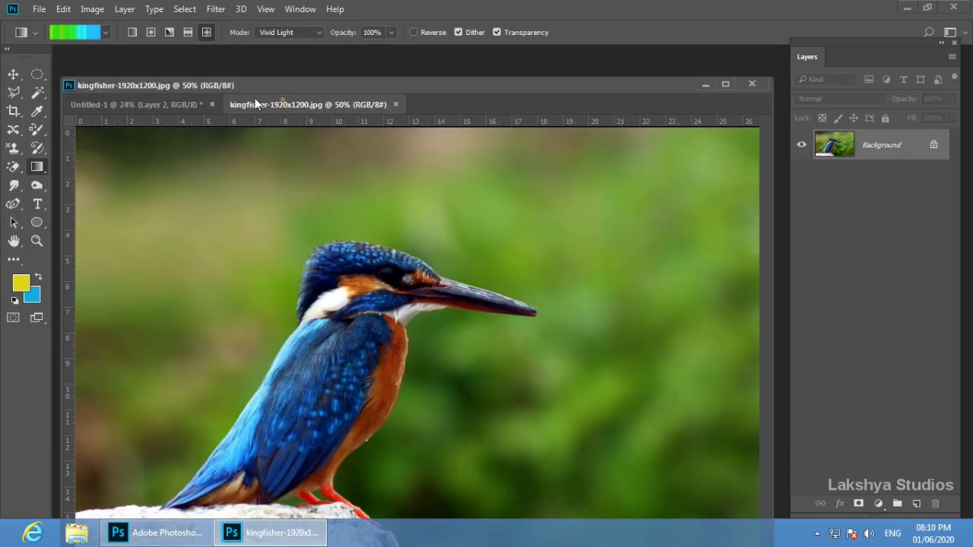
left_click_drag(257, 103, 181, 76)
left_click(292, 32)
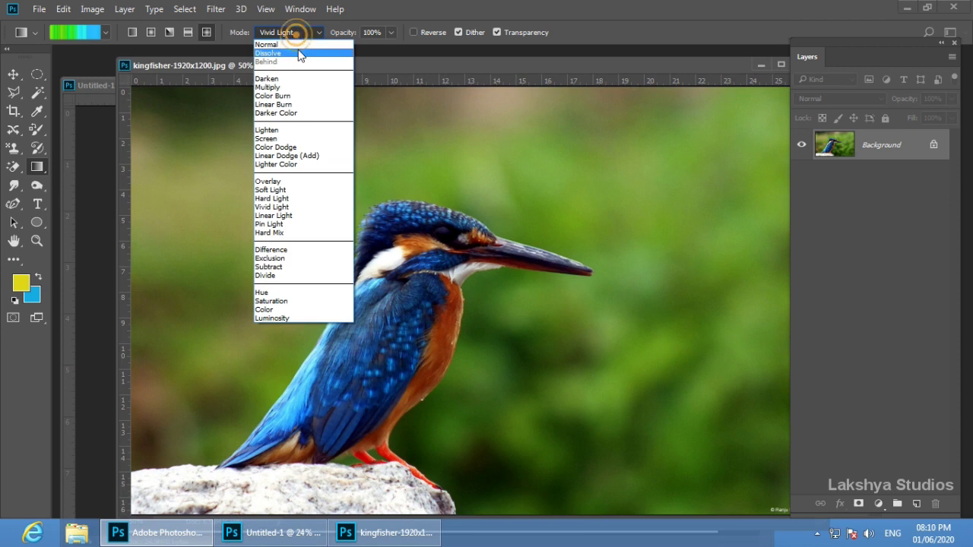
left_click(299, 44)
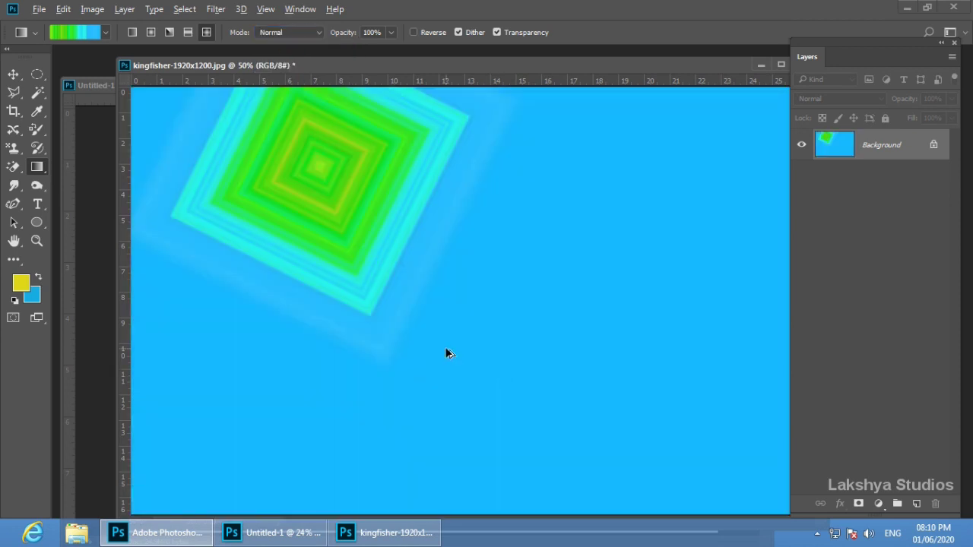
key("ctrl+z")
- Try a Soft Light diamond gradient over the kingfisher photo, then undo it
left_click(277, 32)
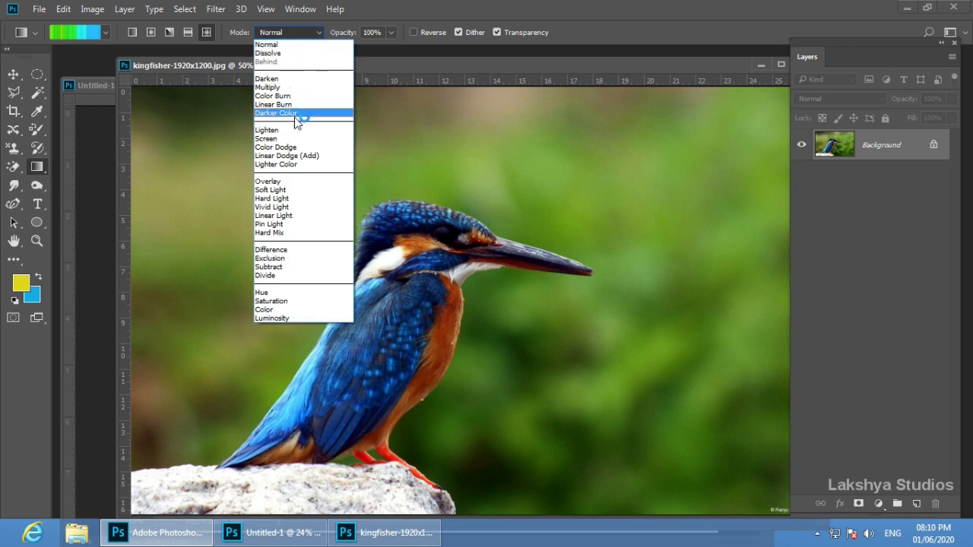
left_click(289, 189)
left_click_drag(325, 198, 339, 237)
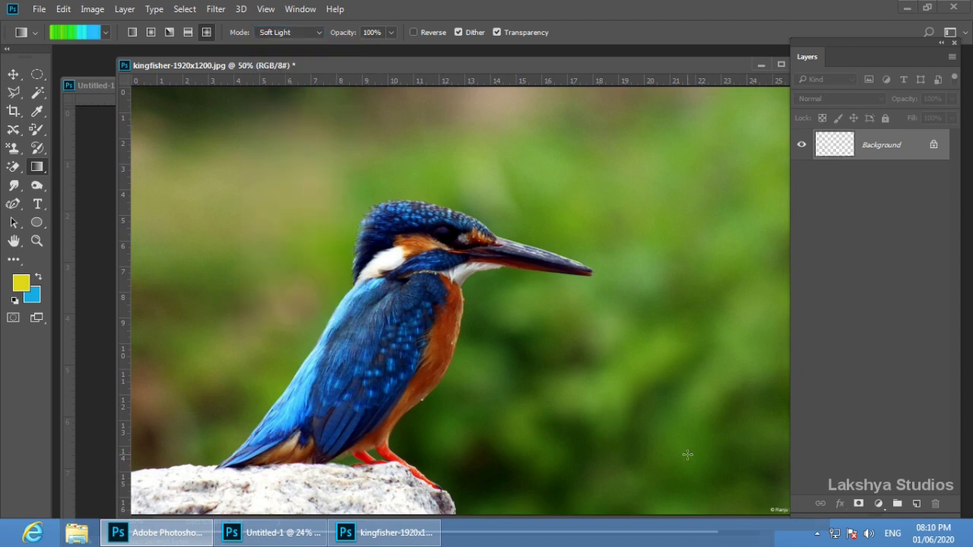
left_click_drag(421, 405, 422, 408)
key("ctrl+z")
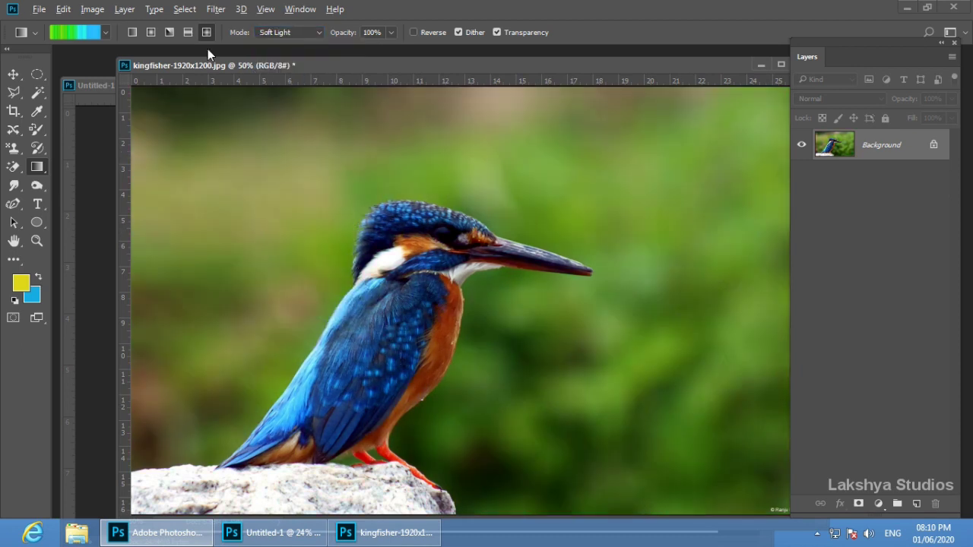
- Try a diagonal Soft Light linear gradient across the photo, undo it, keeping Soft Light mode
left_click(133, 32)
left_click_drag(456, 342, 530, 418)
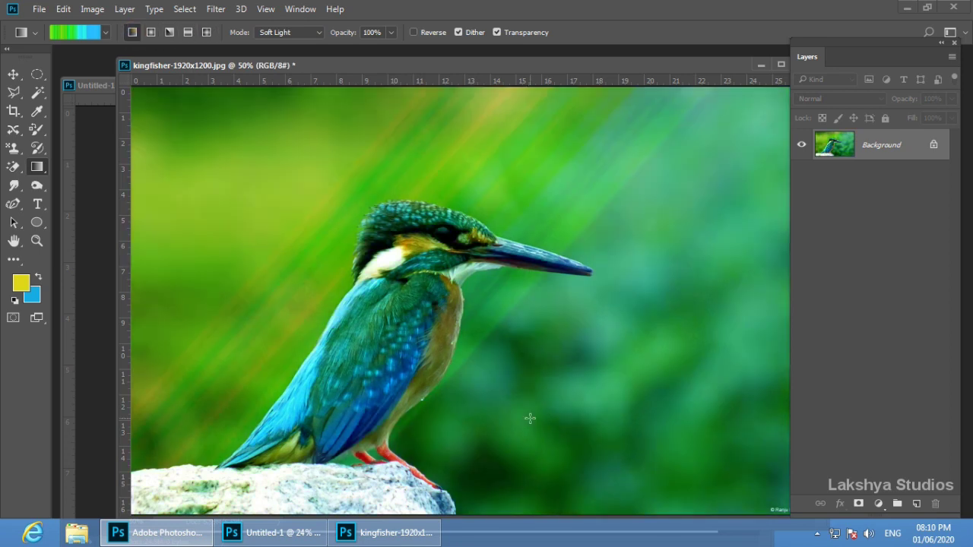
key("ctrl+z")
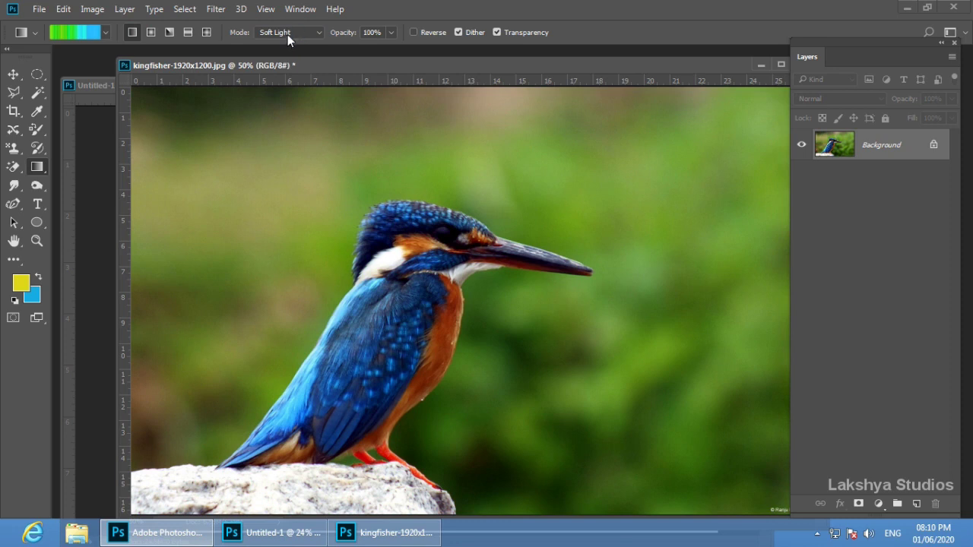
left_click(287, 34)
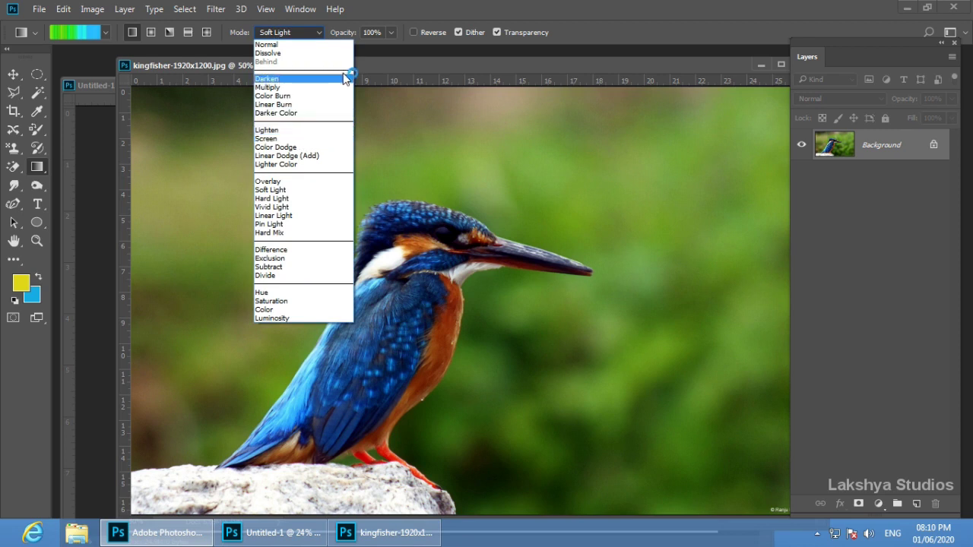
left_click(299, 190)
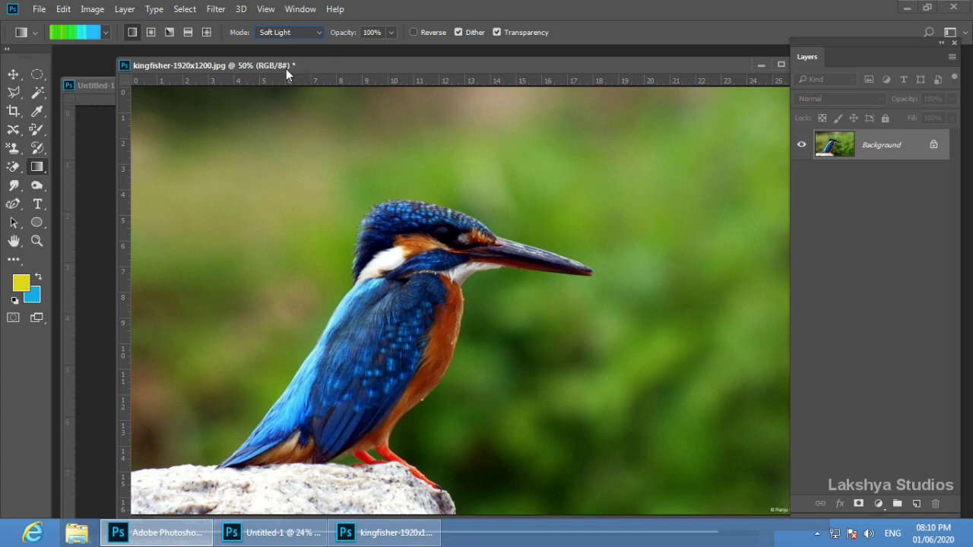
left_click_drag(285, 69, 275, 66)
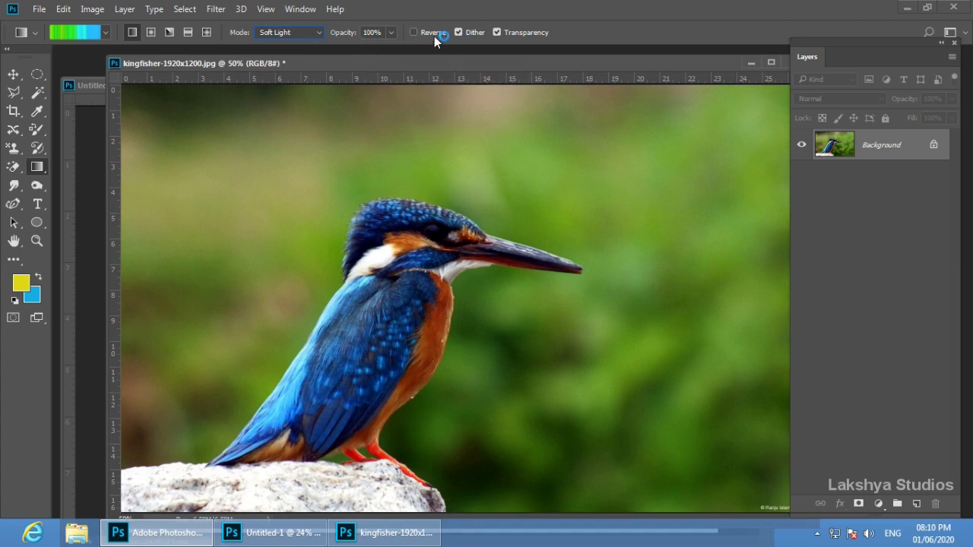
- Reset the gradient presets to Photoshop's defaults
left_click(106, 32)
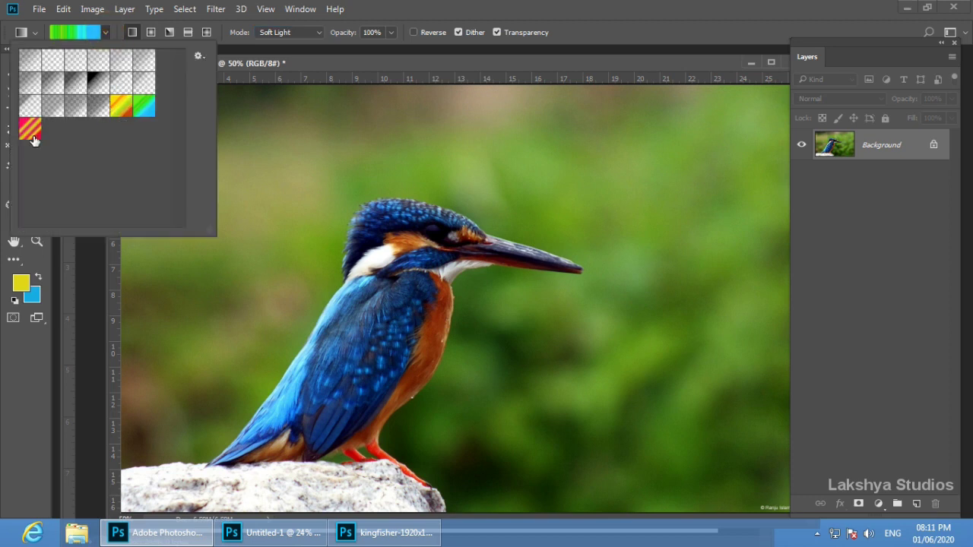
left_click(199, 58)
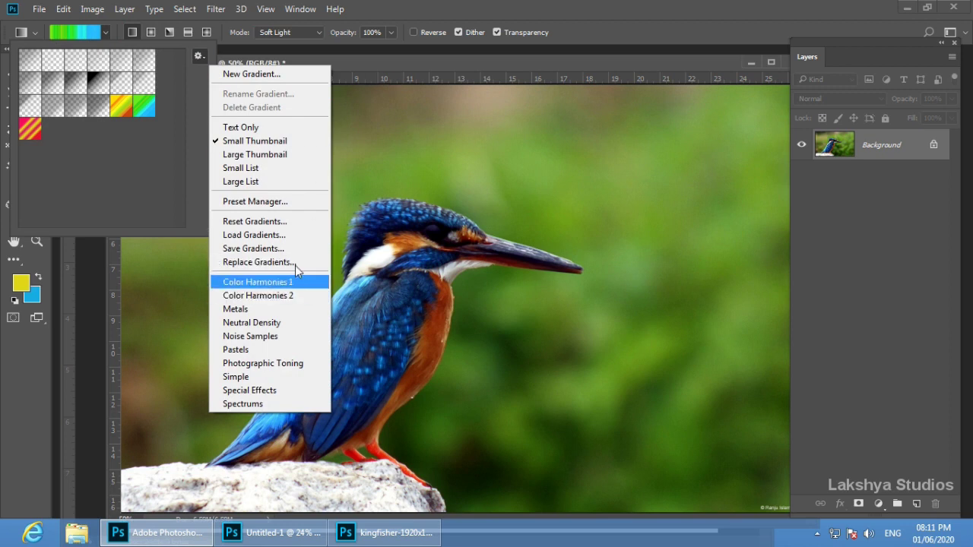
left_click(294, 221)
left_click(380, 220)
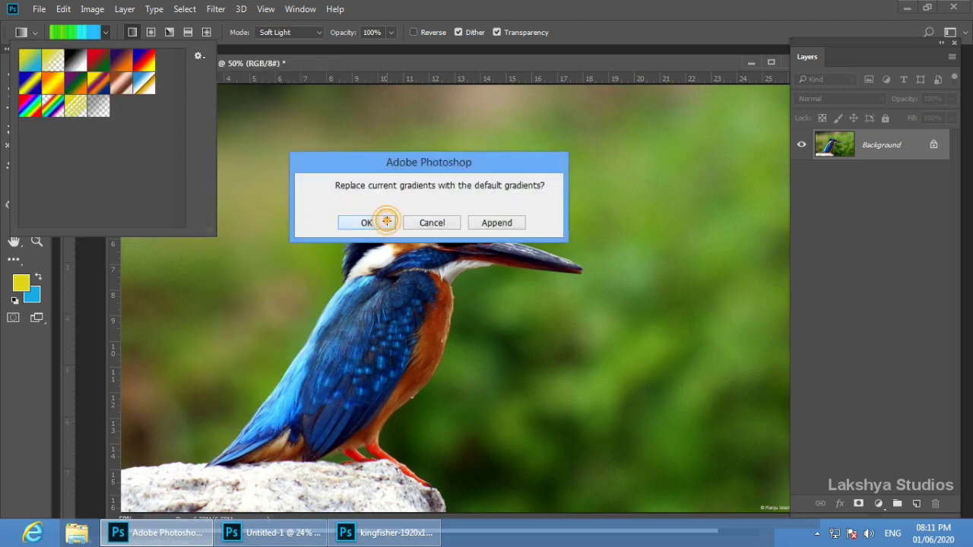
left_click(329, 58)
- Choose the radial gradient style with Normal blend mode
left_click(151, 33)
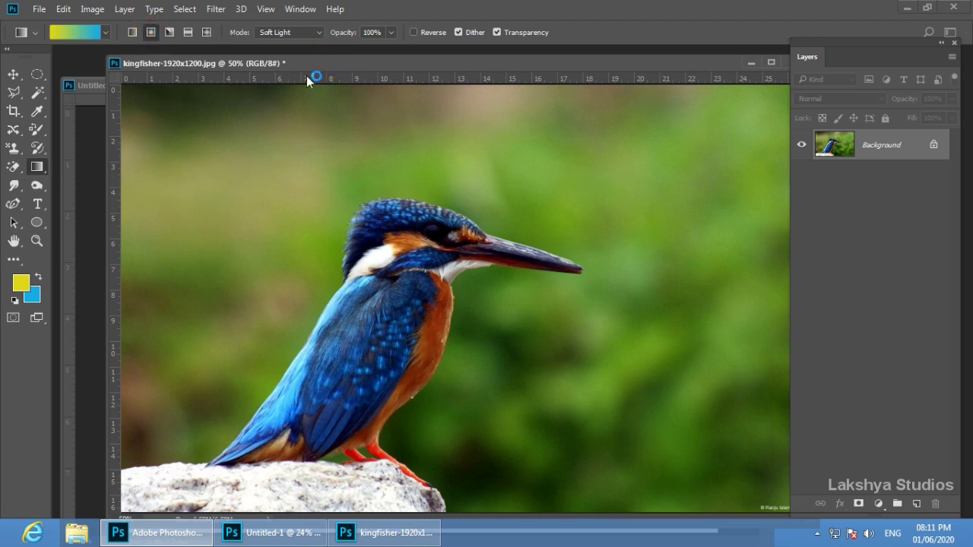
left_click(300, 33)
left_click(295, 43)
left_click_drag(325, 266, 439, 390)
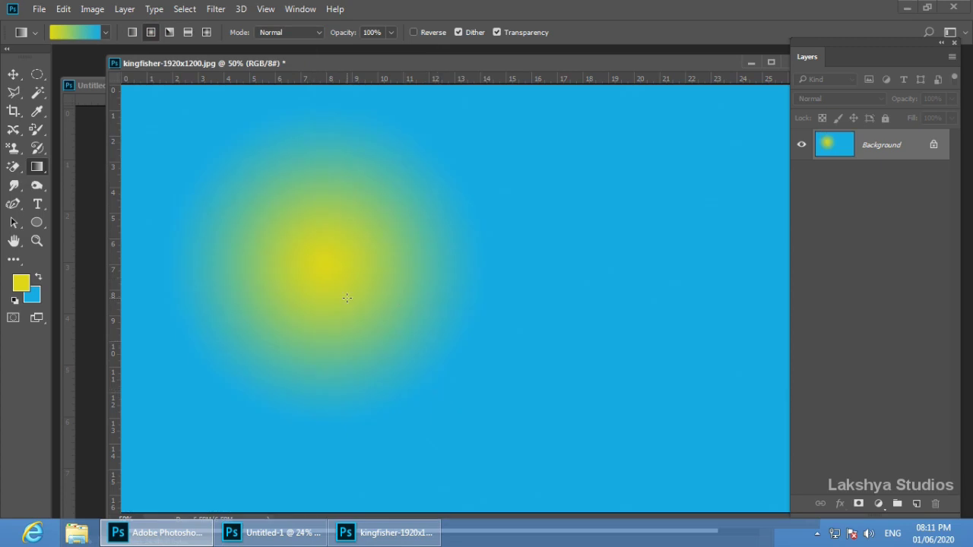
key("ctrl+z")
left_click(414, 32)
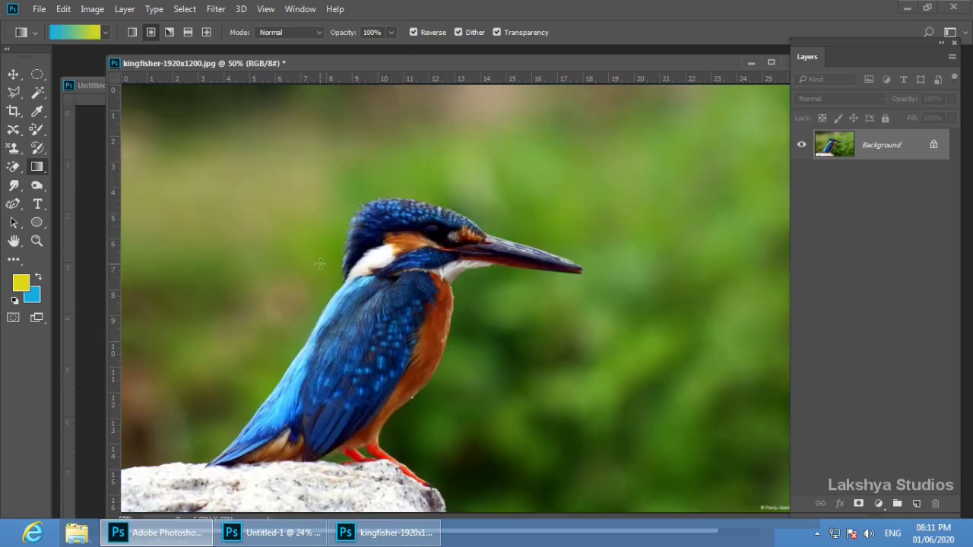
left_click_drag(319, 264, 484, 220)
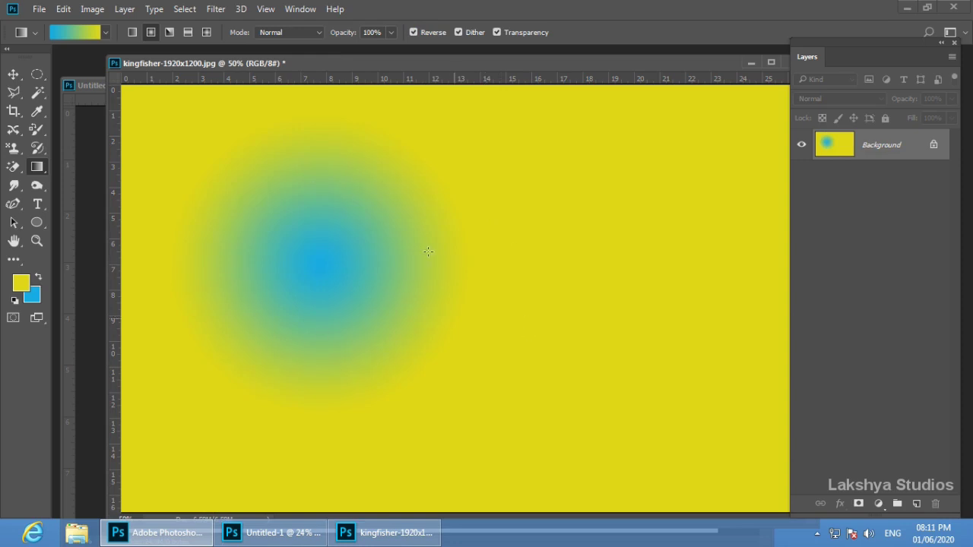
key("ctrl+z")
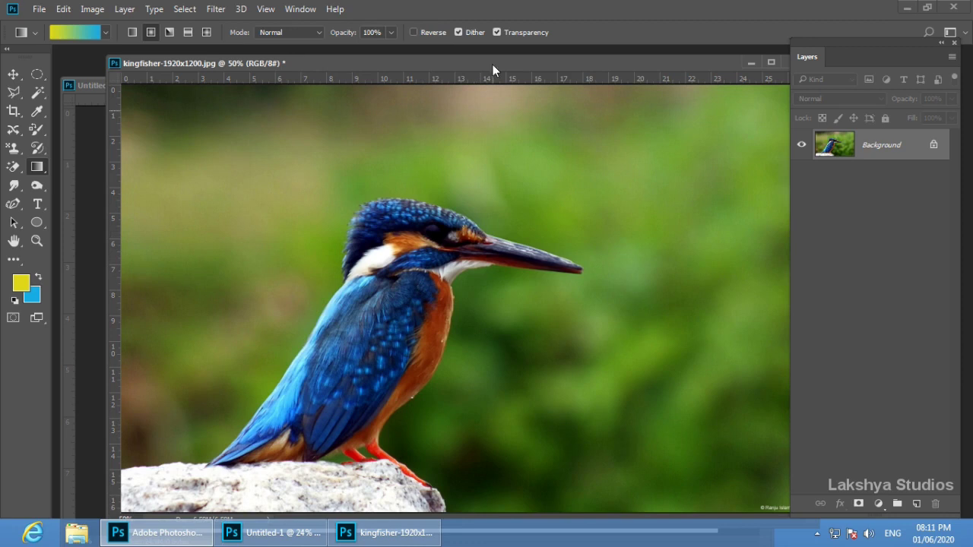
- In the Gradient Editor, lower the yellow end's opacity to 62%, fade the blue end, and accept
left_click(91, 38)
left_click_drag(288, 79, 337, 112)
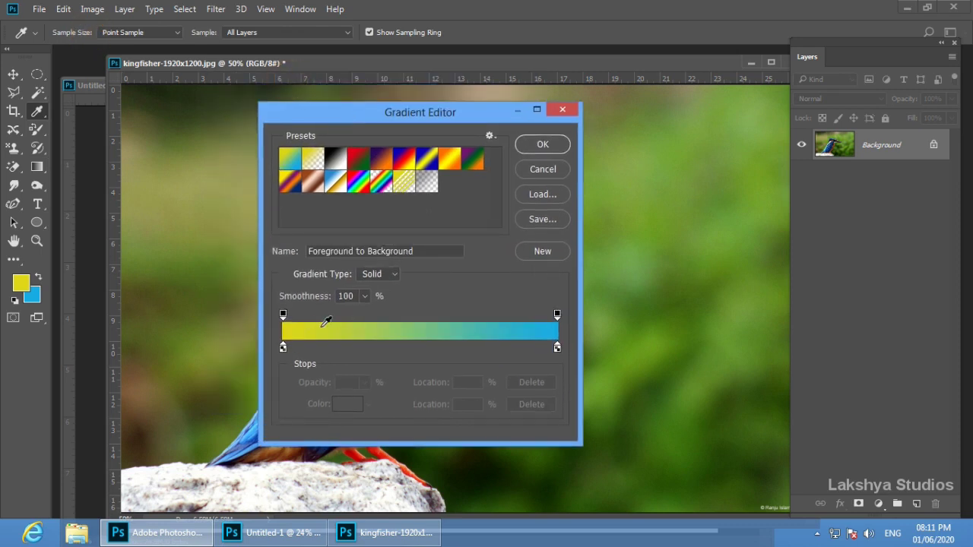
left_click(283, 314)
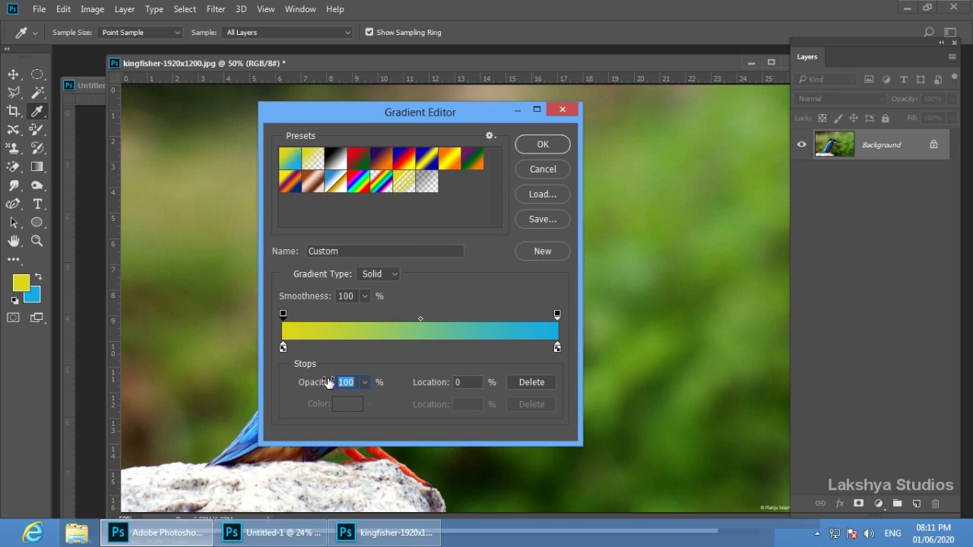
mouse_move(328, 382)
left_mouse_down()
mouse_move(294, 386)
mouse_move(366, 386)
left_mouse_up()
left_click(557, 314)
mouse_move(327, 386)
left_mouse_down()
mouse_move(289, 393)
mouse_move(313, 386)
left_mouse_up()
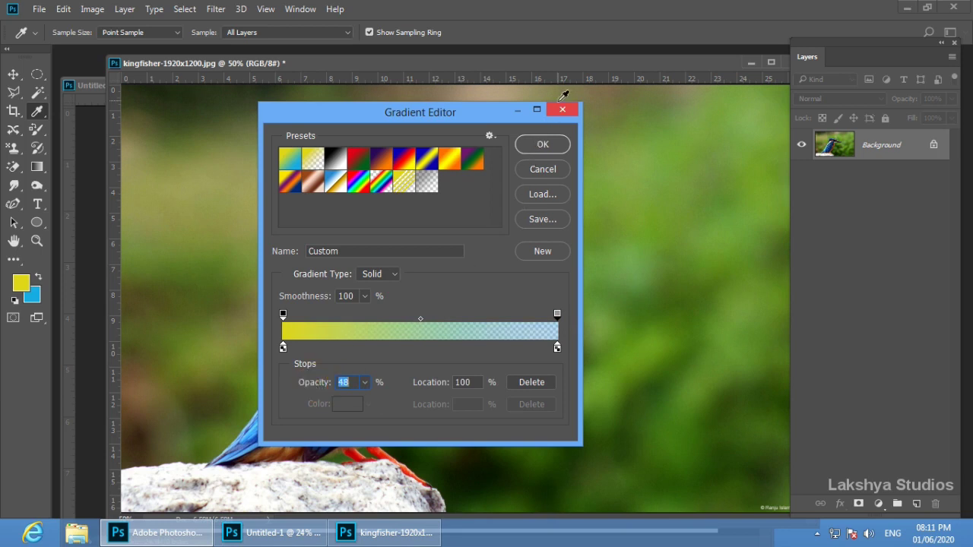
left_click(543, 144)
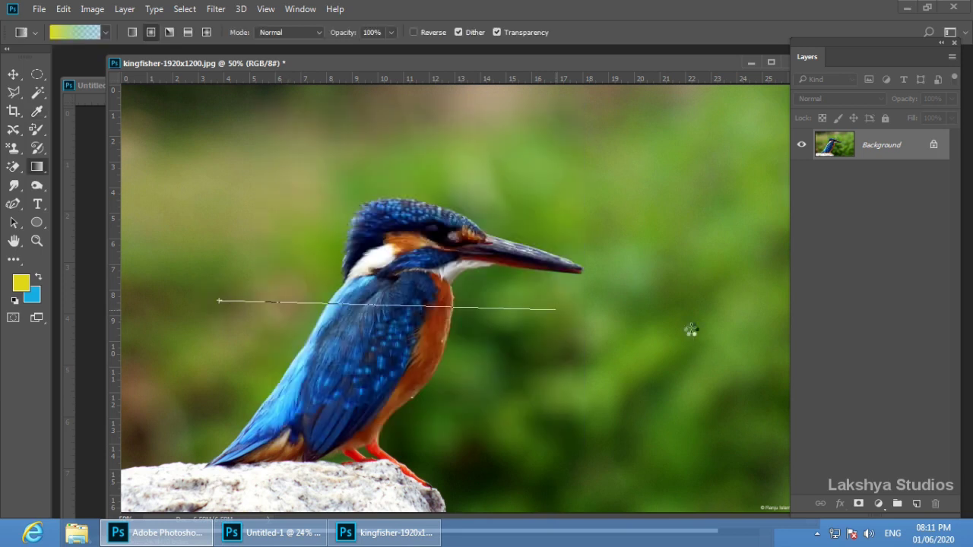
left_click_drag(219, 301, 690, 329)
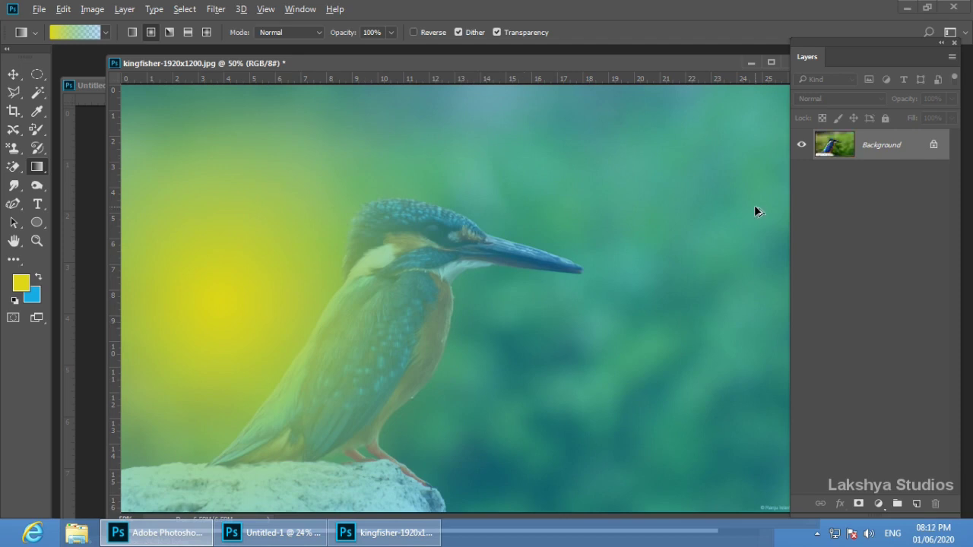
key("ctrl+z")
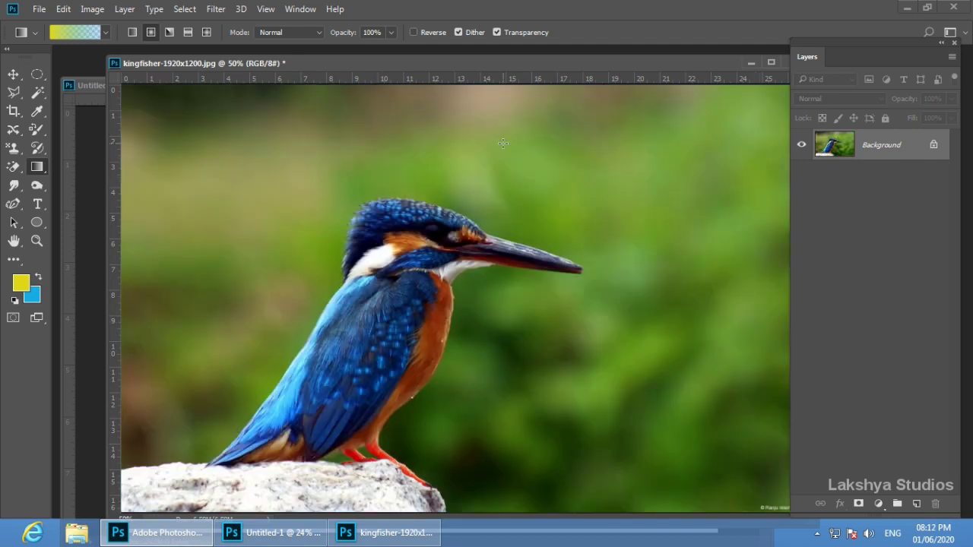